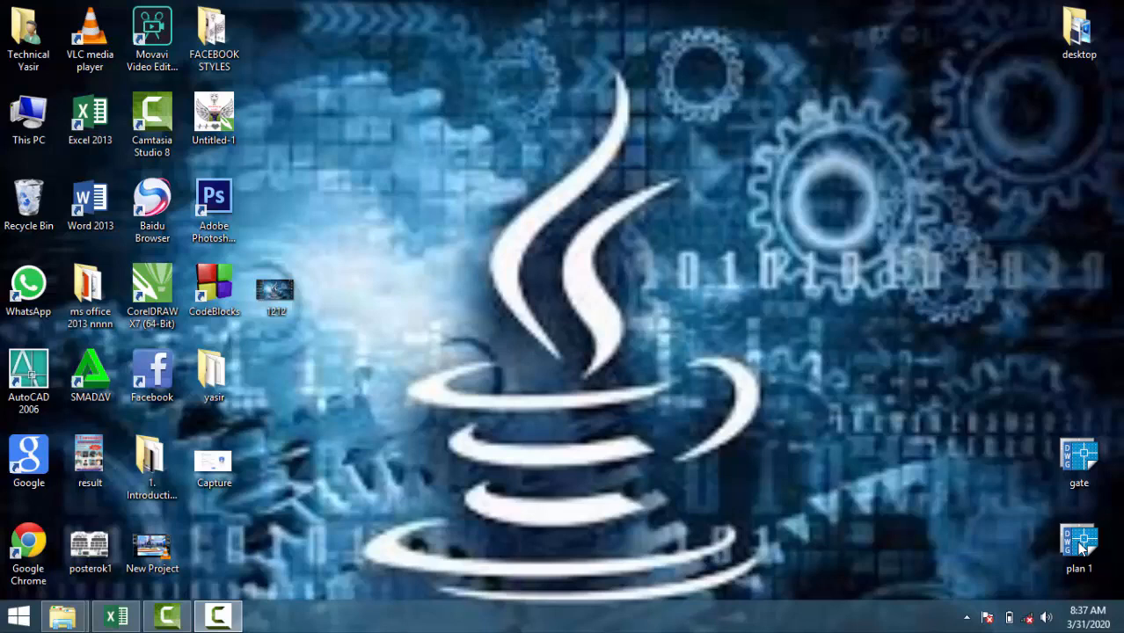
# Step: Switch to the blank Excel workbook Book1 and bring up the formula commands
pyautogui.click(116, 616)
pyautogui.click(417, 309)
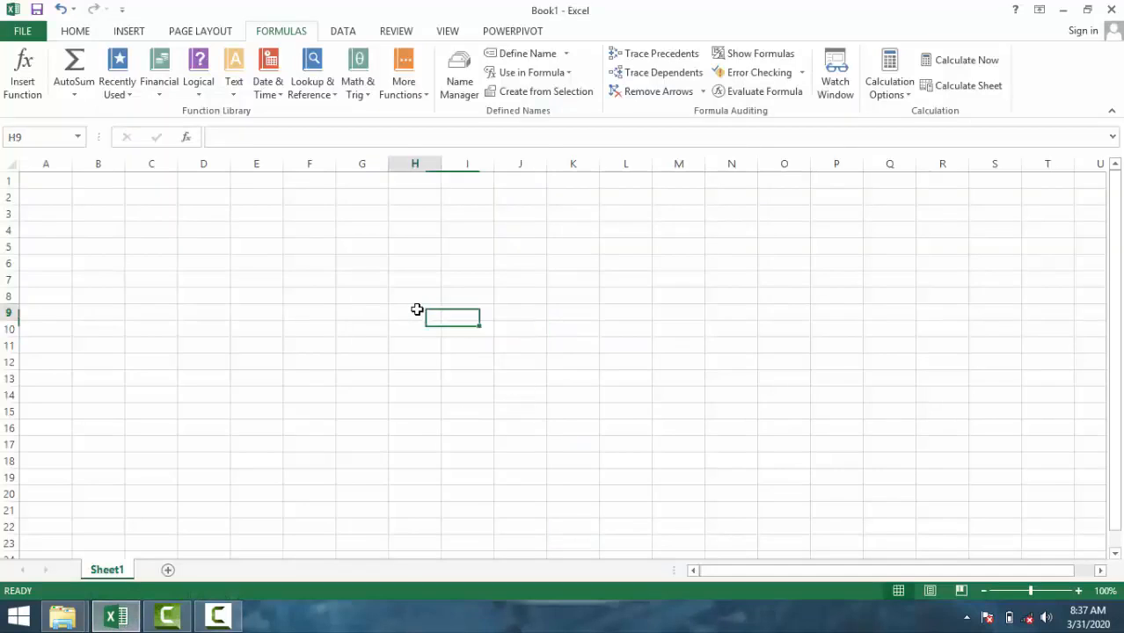
pyautogui.click(75, 32)
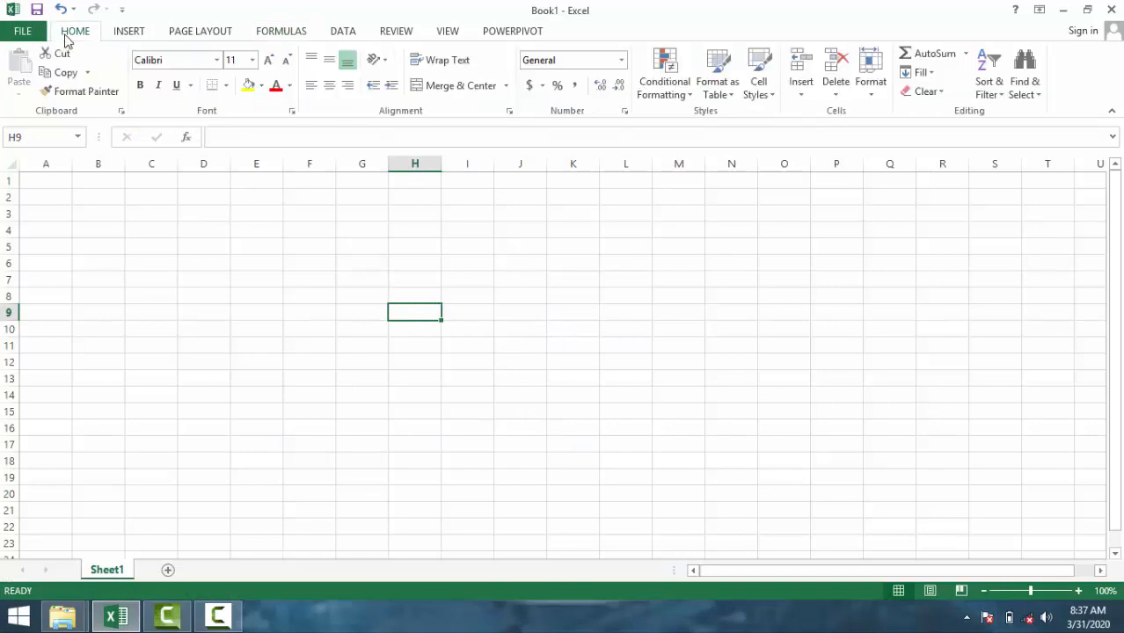
pyautogui.moveTo(626, 394); pyautogui.dragTo(414, 329)
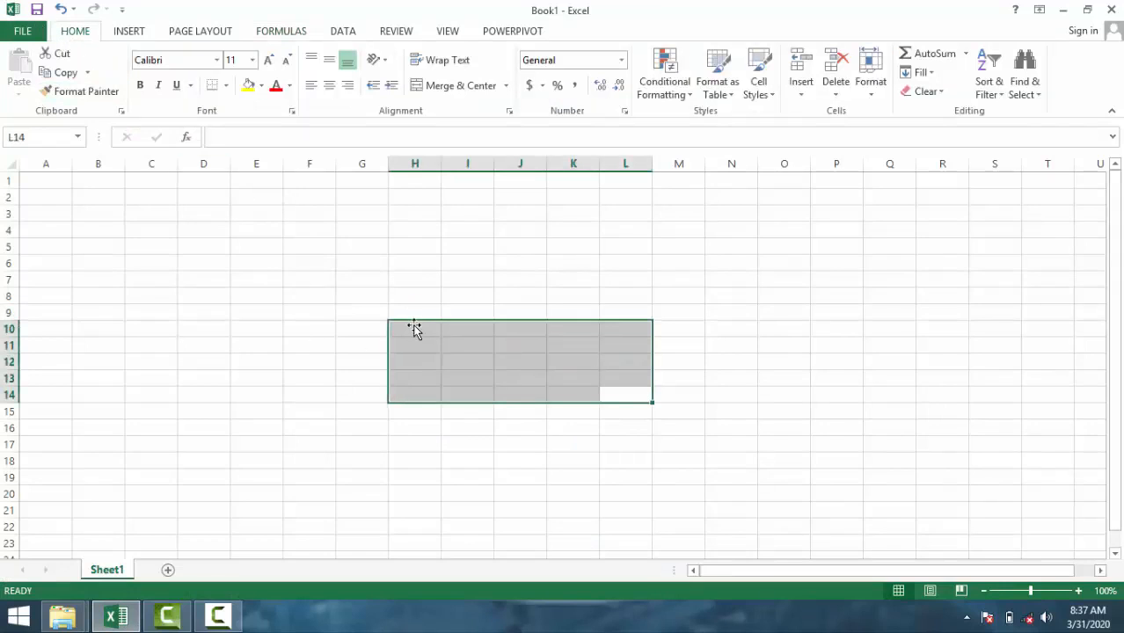
pyautogui.click(282, 32)
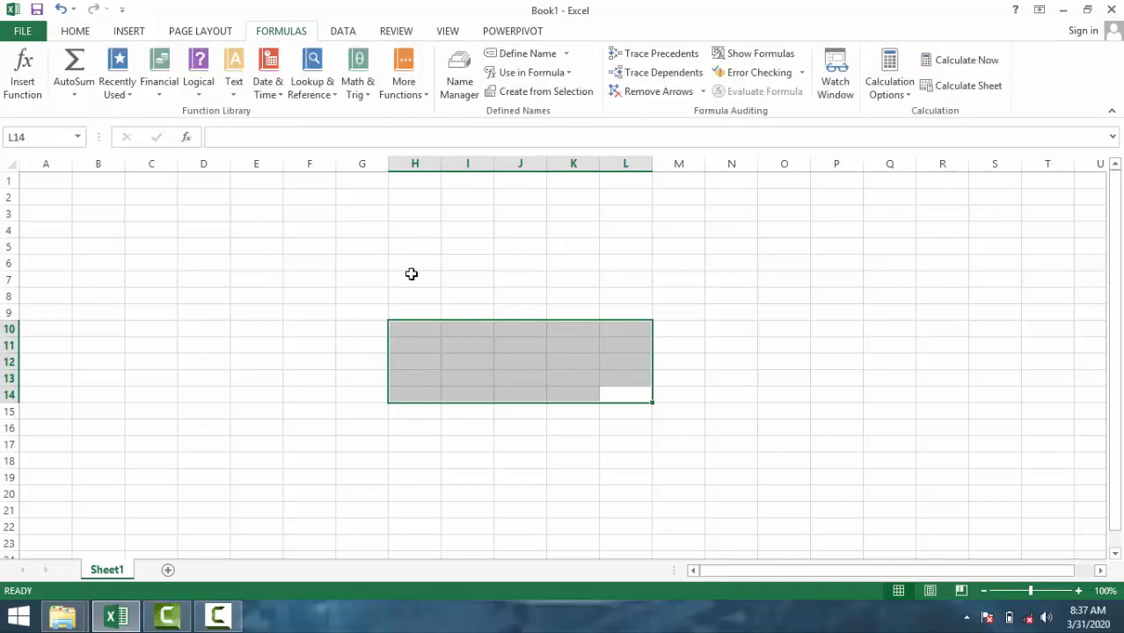
pyautogui.click(469, 293)
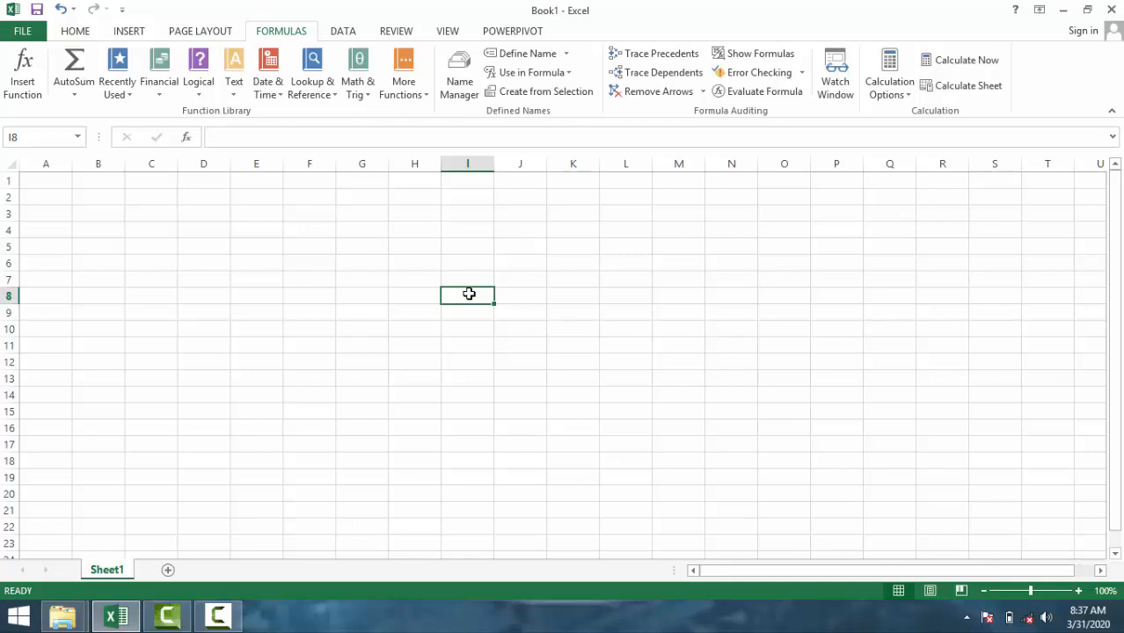
pyautogui.click(510, 319)
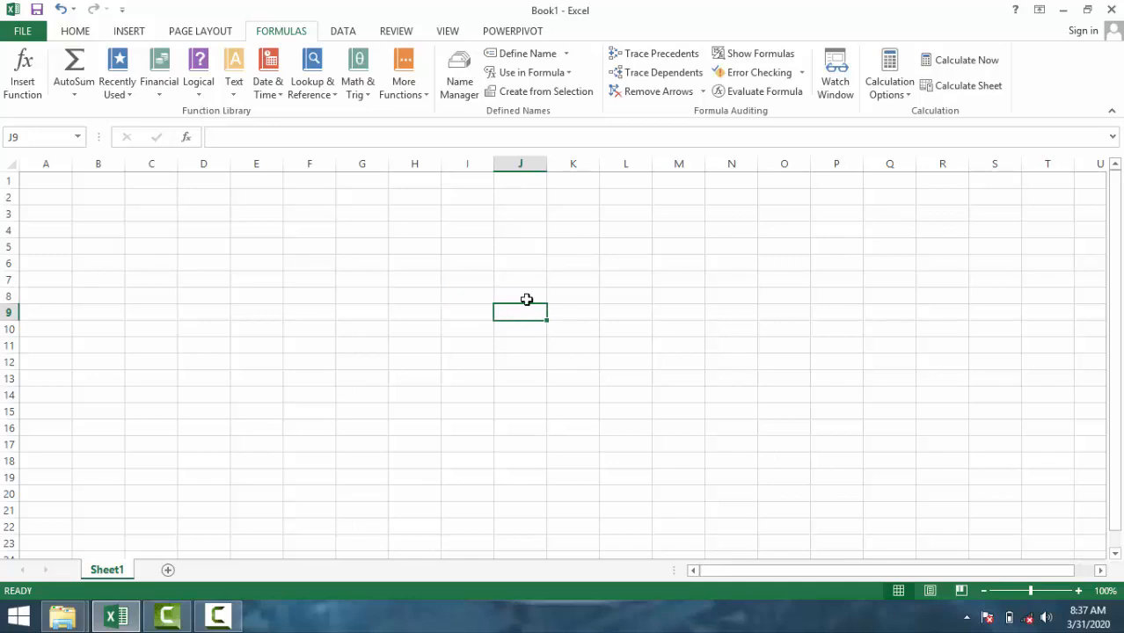
pyautogui.click(526, 298)
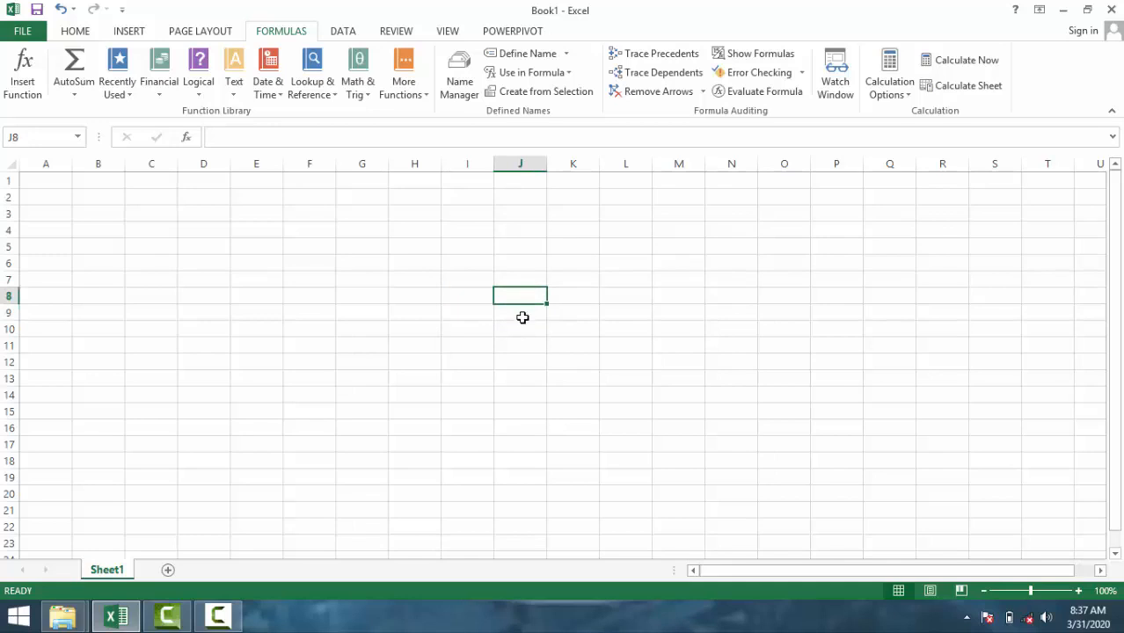
pyautogui.click(522, 315)
pyautogui.click(517, 298)
pyautogui.click(511, 314)
# Step: View the Math & Trig functions offered by Insert Function for cell I8, and close the dialog without inserting one
pyautogui.click(470, 295)
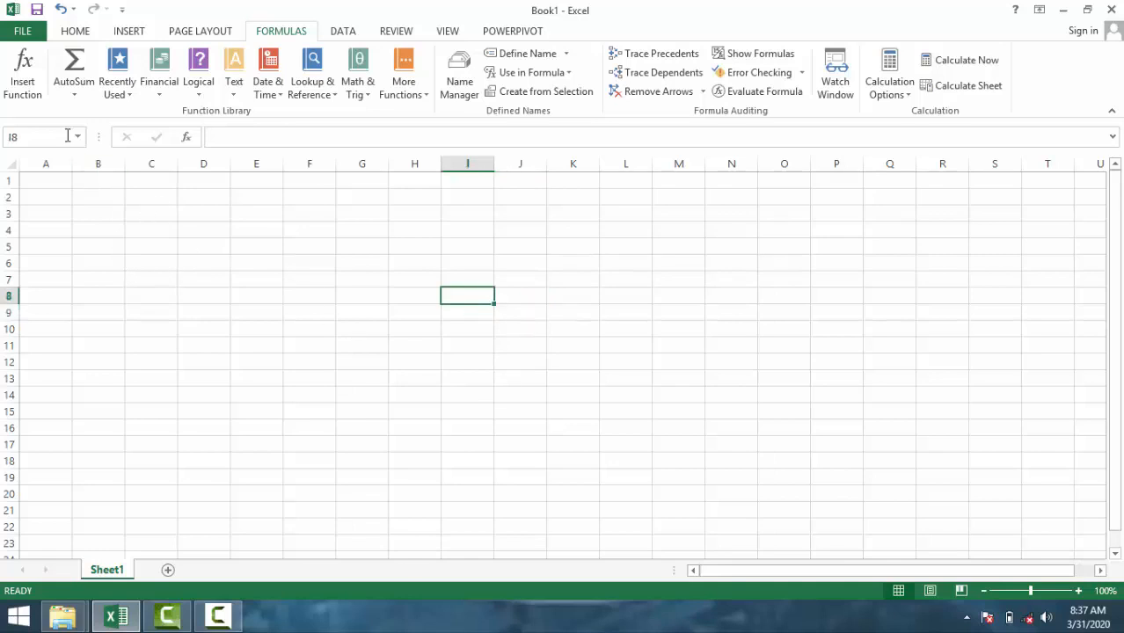
pyautogui.click(39, 103)
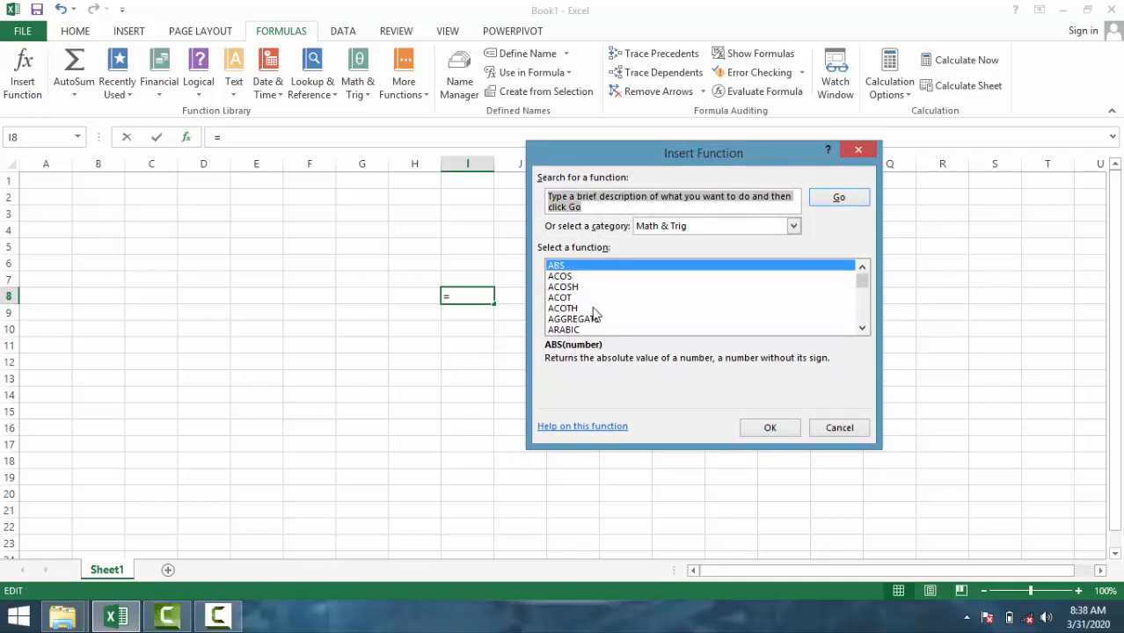
pyautogui.click(867, 150)
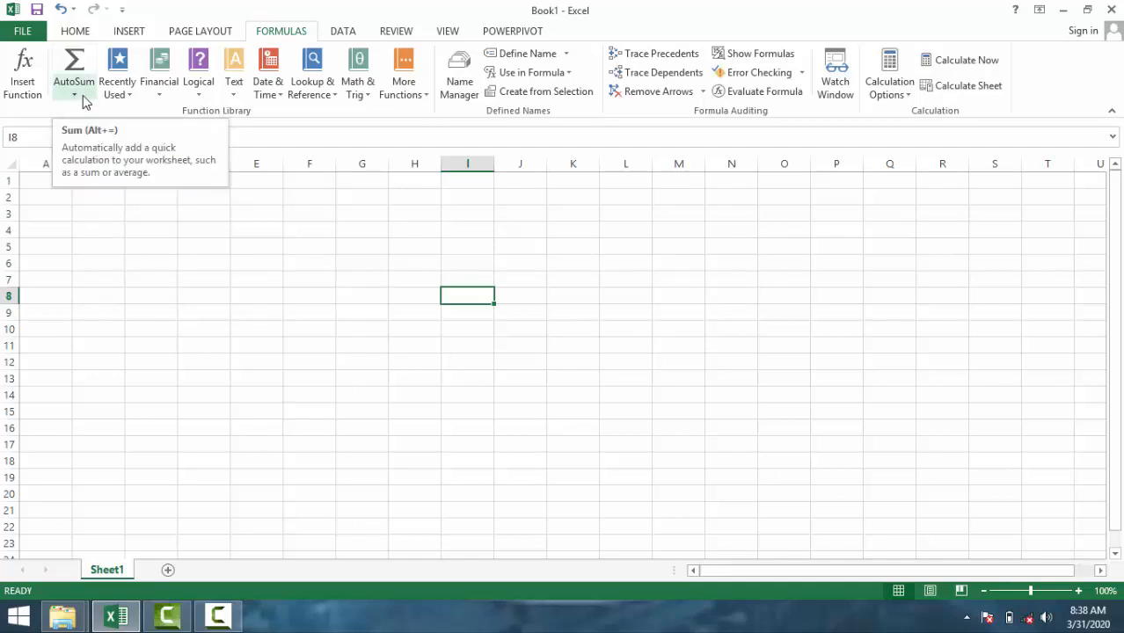
# Step: Enter the numbers 45, 45, 6, 67 and 78 one below another in cells J5 to J9
pyautogui.click(538, 244)
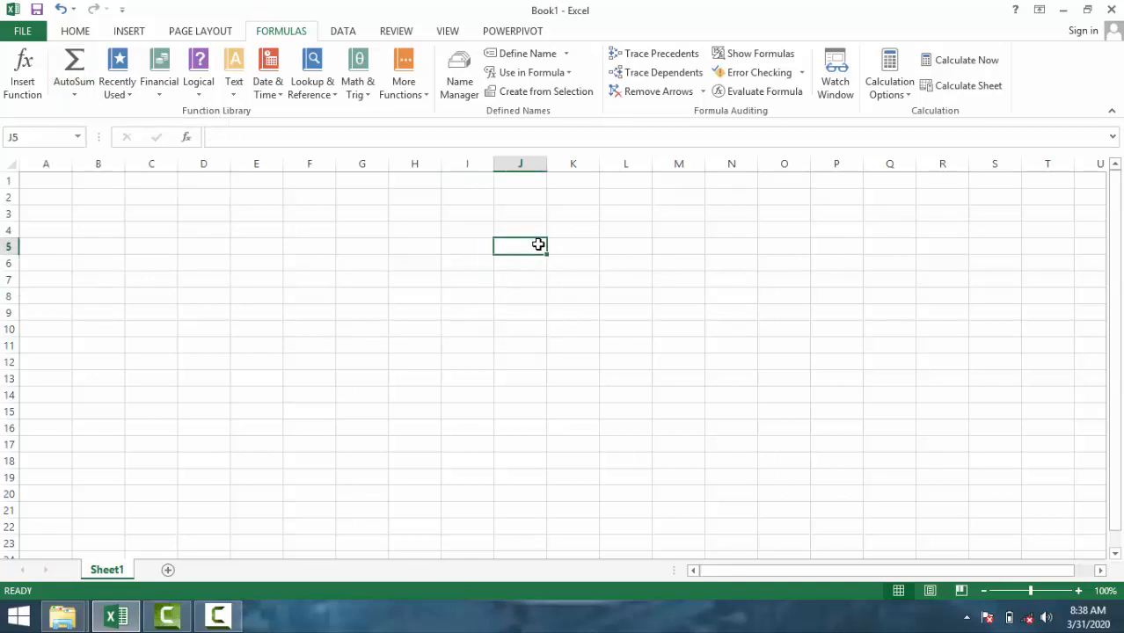
pyautogui.write('45')
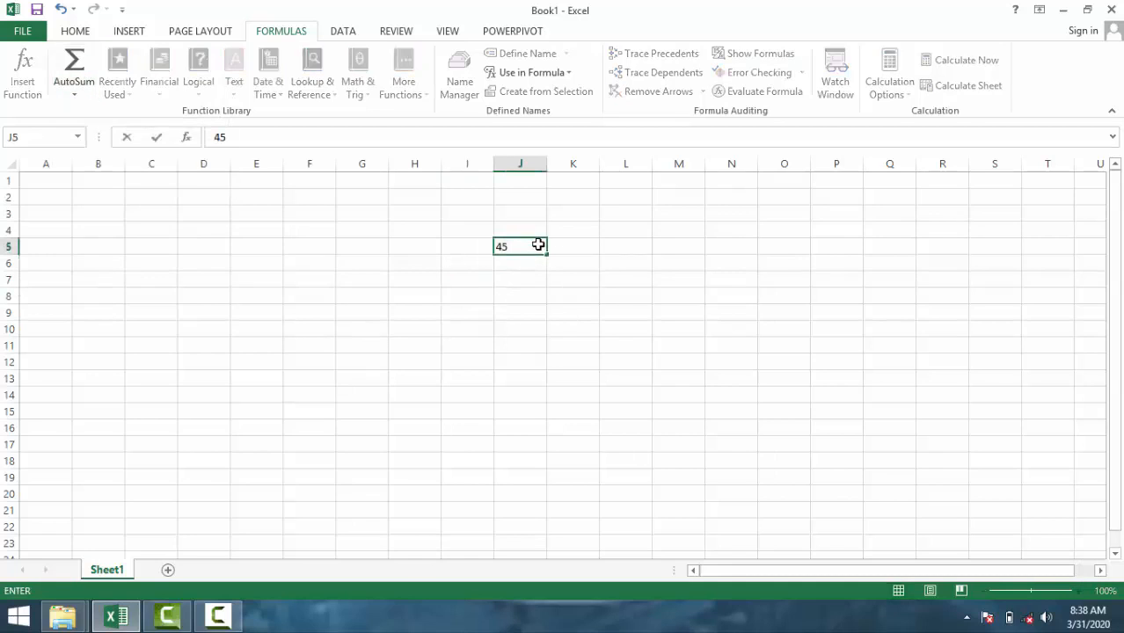
pyautogui.press('Return')
pyautogui.write('45')
pyautogui.press('Return')
pyautogui.write('6')
pyautogui.press('Return')
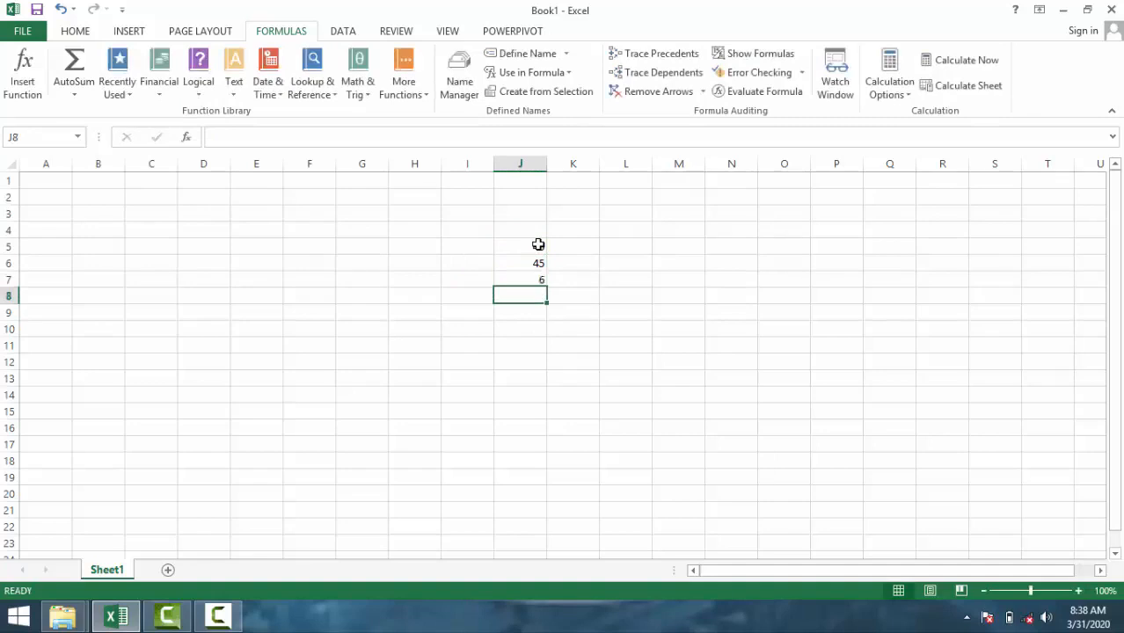
pyautogui.write('67')
pyautogui.press('Return')
pyautogui.write('78')
pyautogui.press('Return')
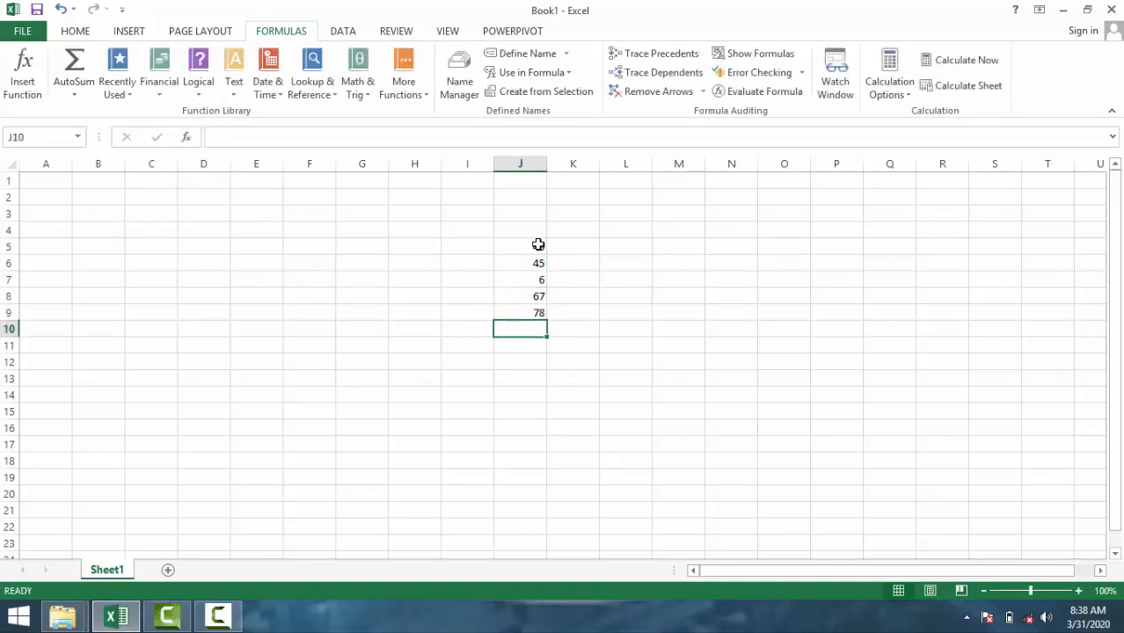
# Step: Add an AutoSum total of J5:J9 in cell J10 and check its formula
pyautogui.click(651, 347)
pyautogui.moveTo(533, 247); pyautogui.dragTo(533, 310)
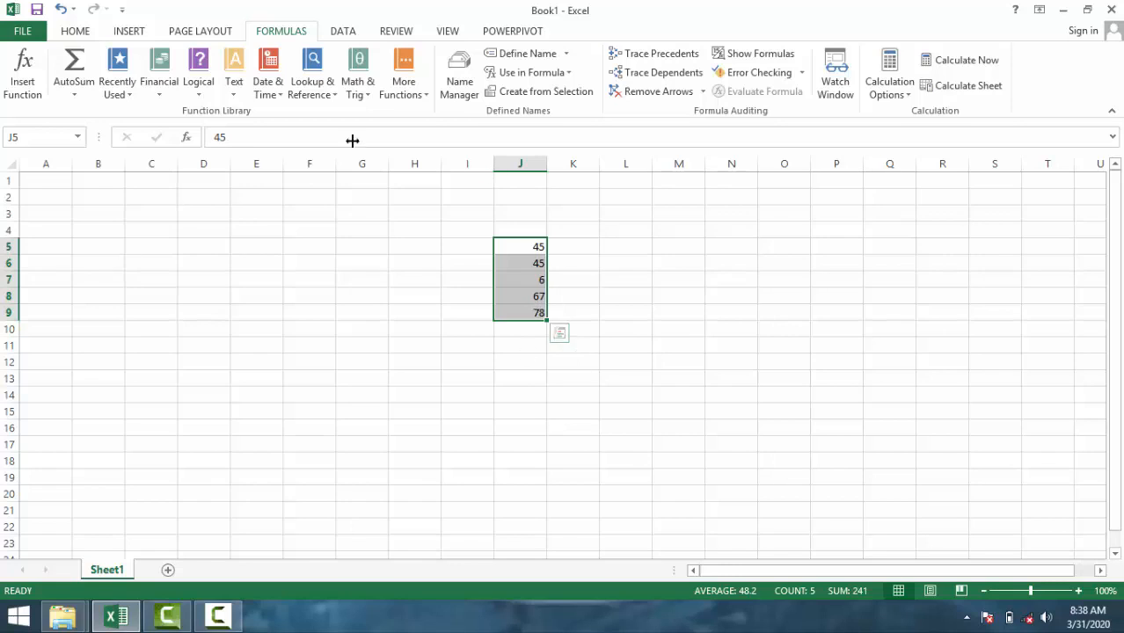
pyautogui.click(75, 97)
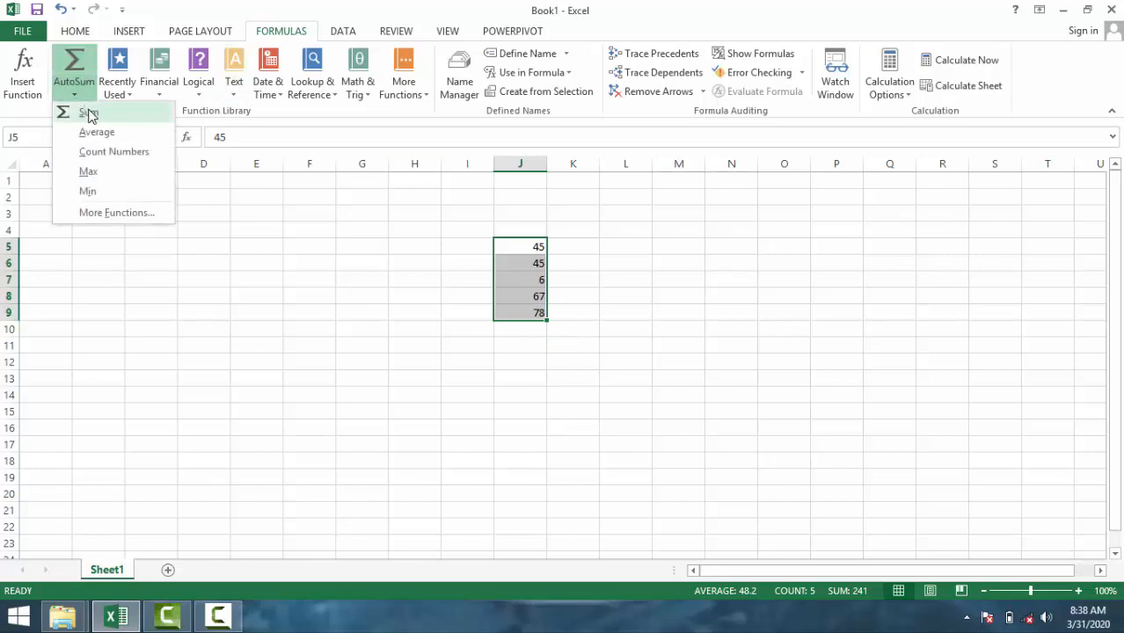
pyautogui.click(91, 112)
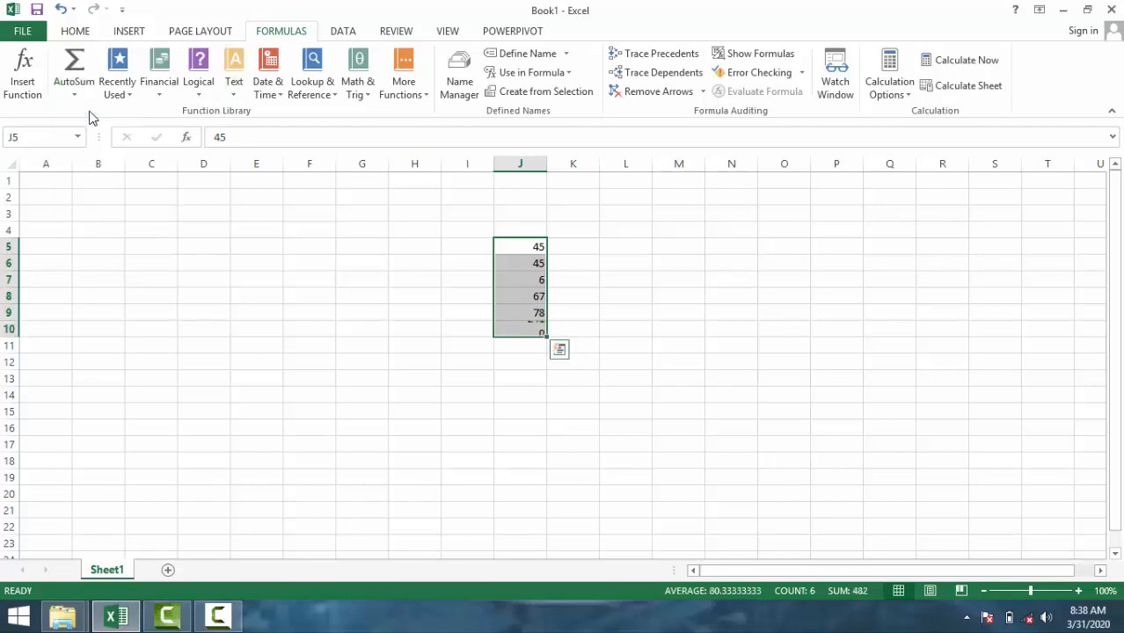
pyautogui.click(533, 346)
pyautogui.click(533, 329)
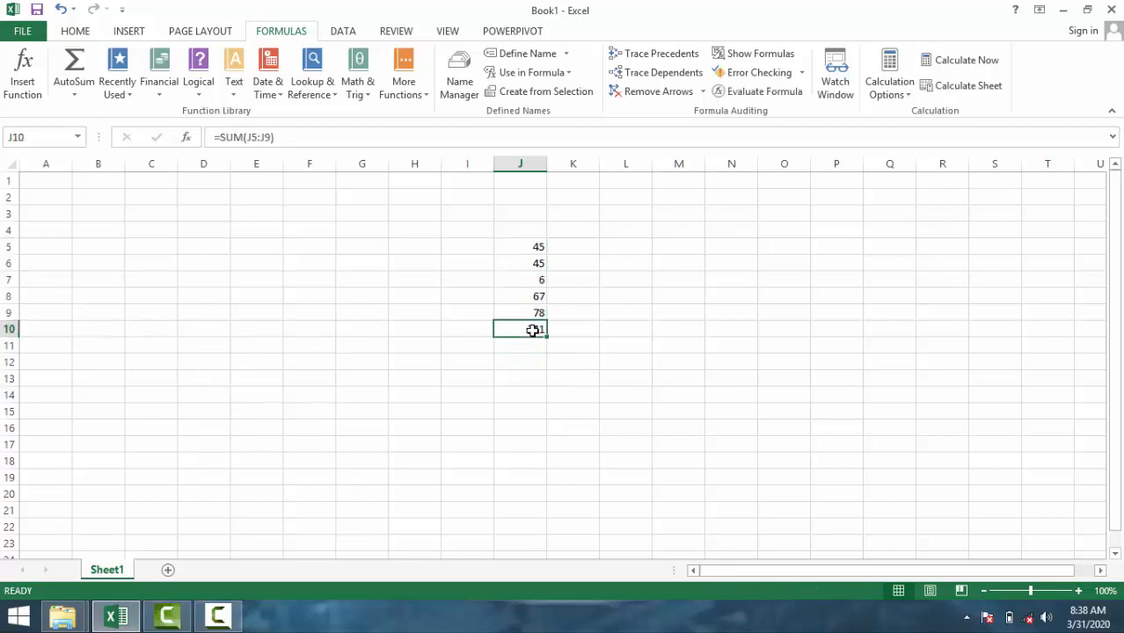
# Step: Add the average of J5:J10 in cell J11 with AutoSum
pyautogui.moveTo(528, 249); pyautogui.dragTo(532, 328)
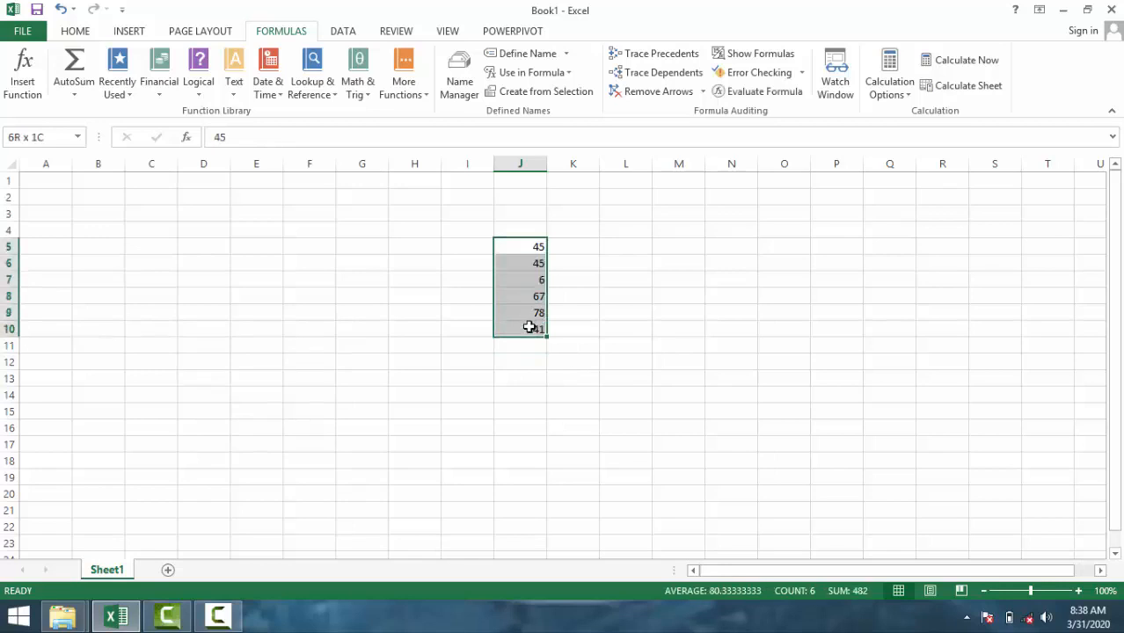
pyautogui.click(76, 93)
pyautogui.click(86, 111)
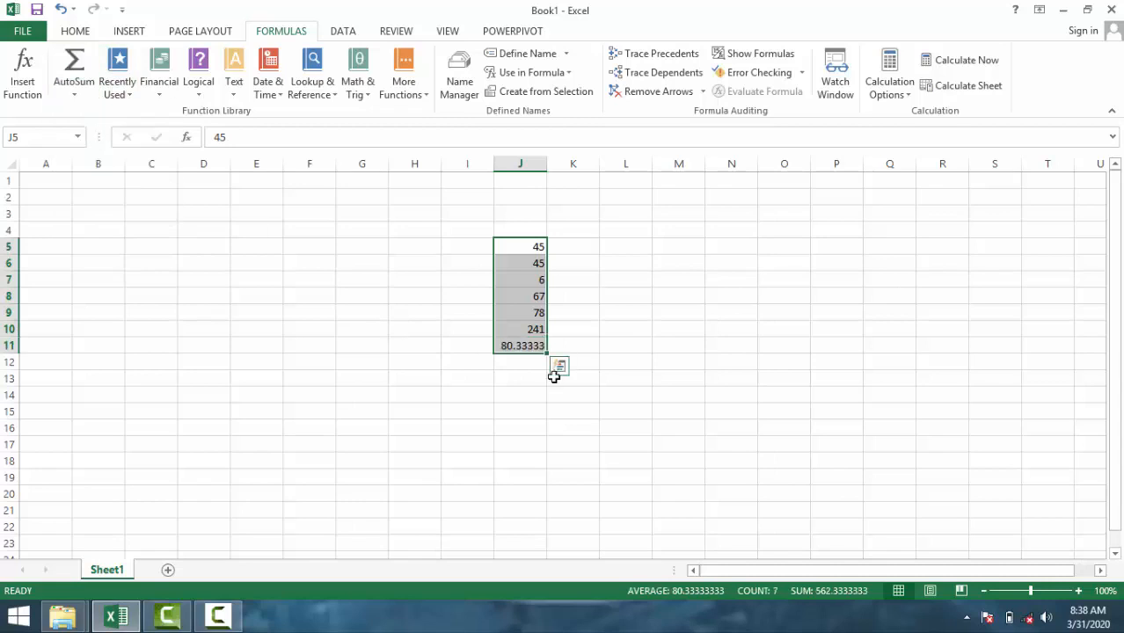
pyautogui.click(532, 358)
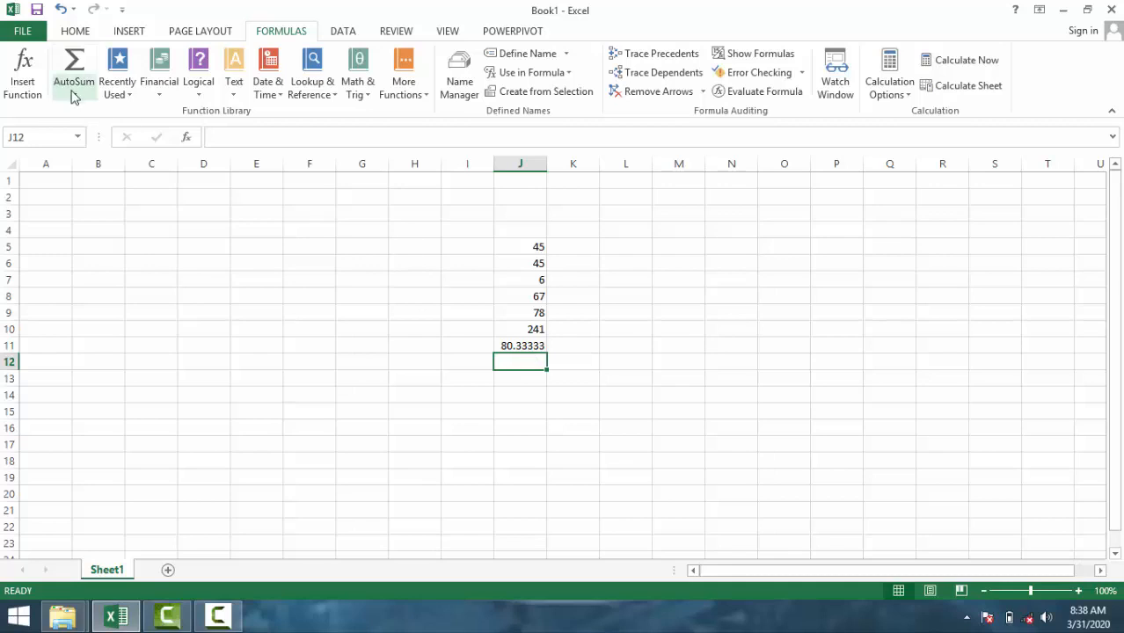
# Step: Add the maximum of J5:J11 in cell J12 using the AutoSum Max function
pyautogui.click(528, 250)
pyautogui.moveTo(531, 272); pyautogui.dragTo(533, 345)
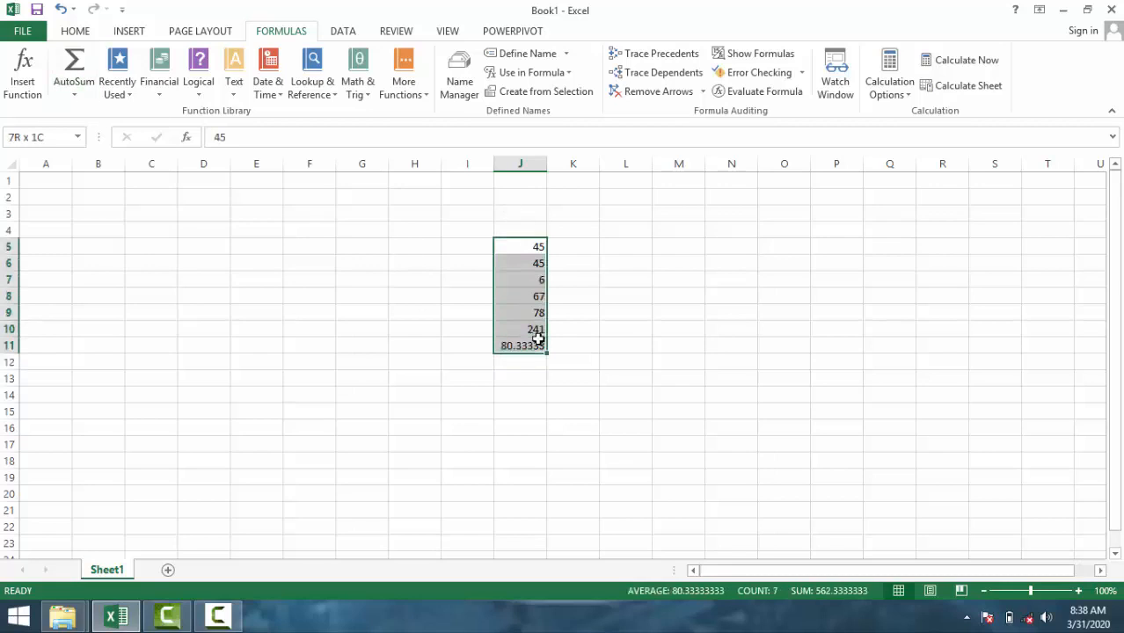
pyautogui.click(73, 96)
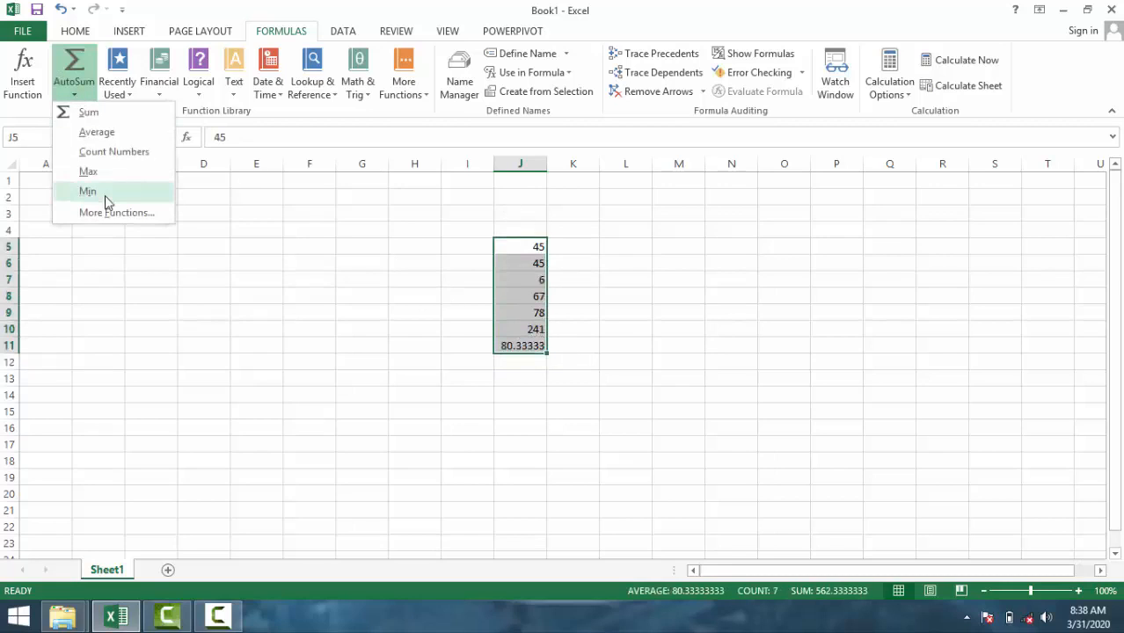
pyautogui.press('Escape')
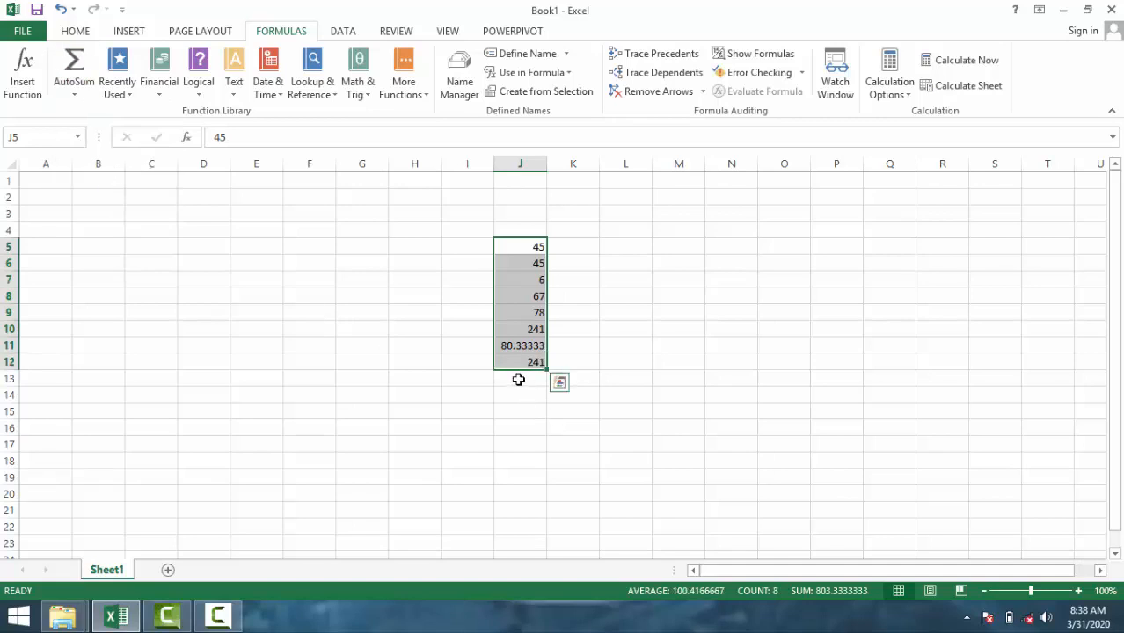
# Step: Use AutoSum to add the minimum of J5:J12 in J13 and the number count of J5:J13 in J14
pyautogui.click(70, 93)
pyautogui.click(109, 193)
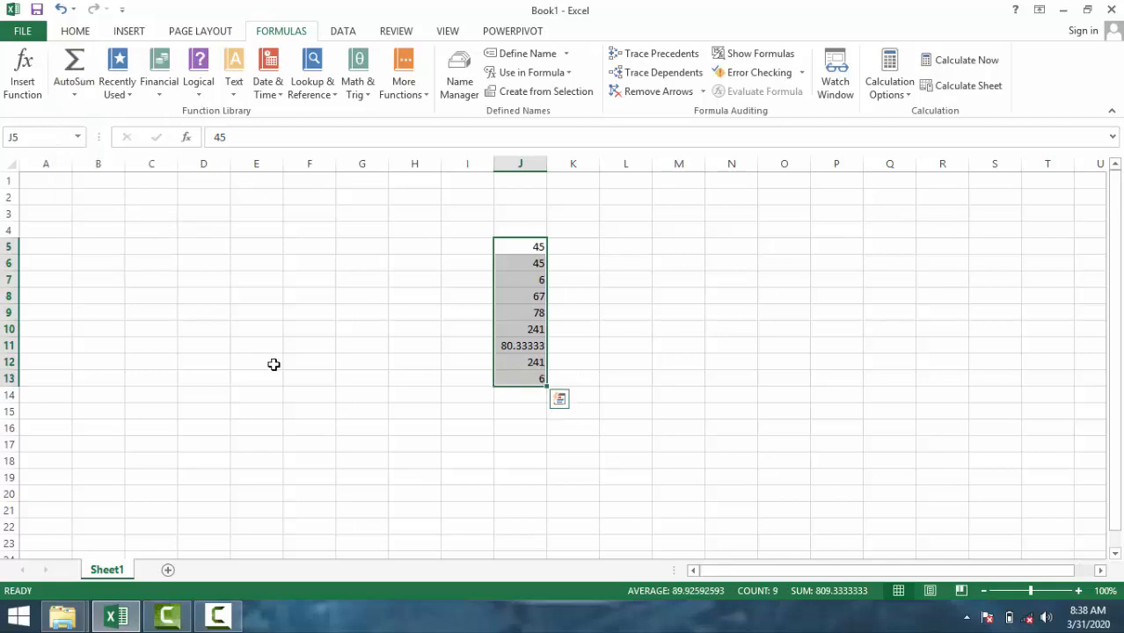
pyautogui.click(74, 92)
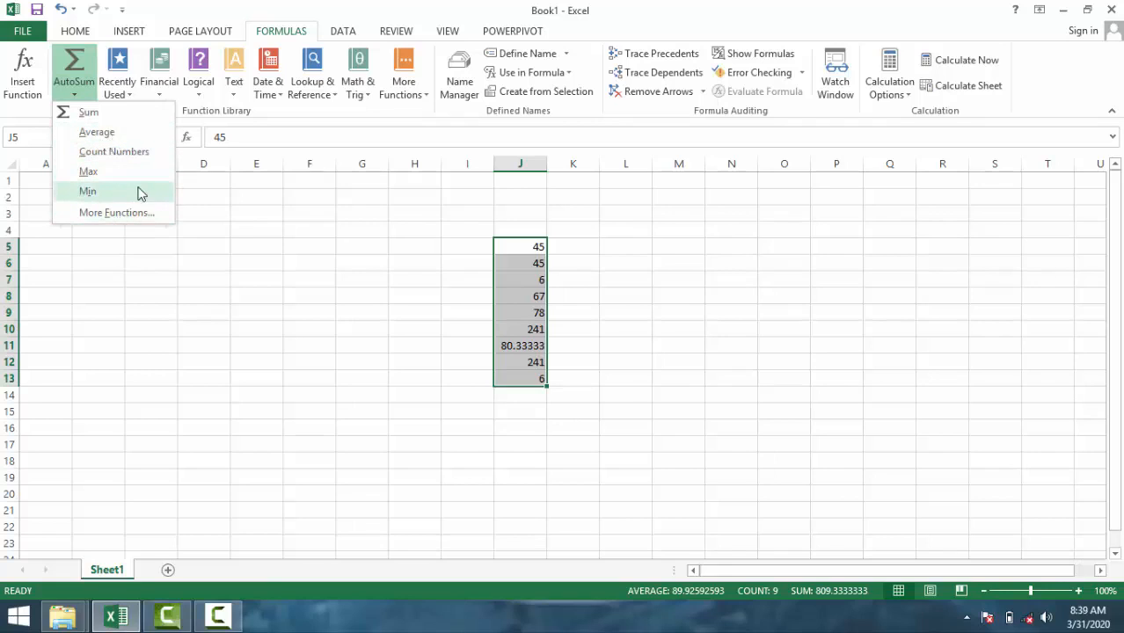
pyautogui.click(129, 154)
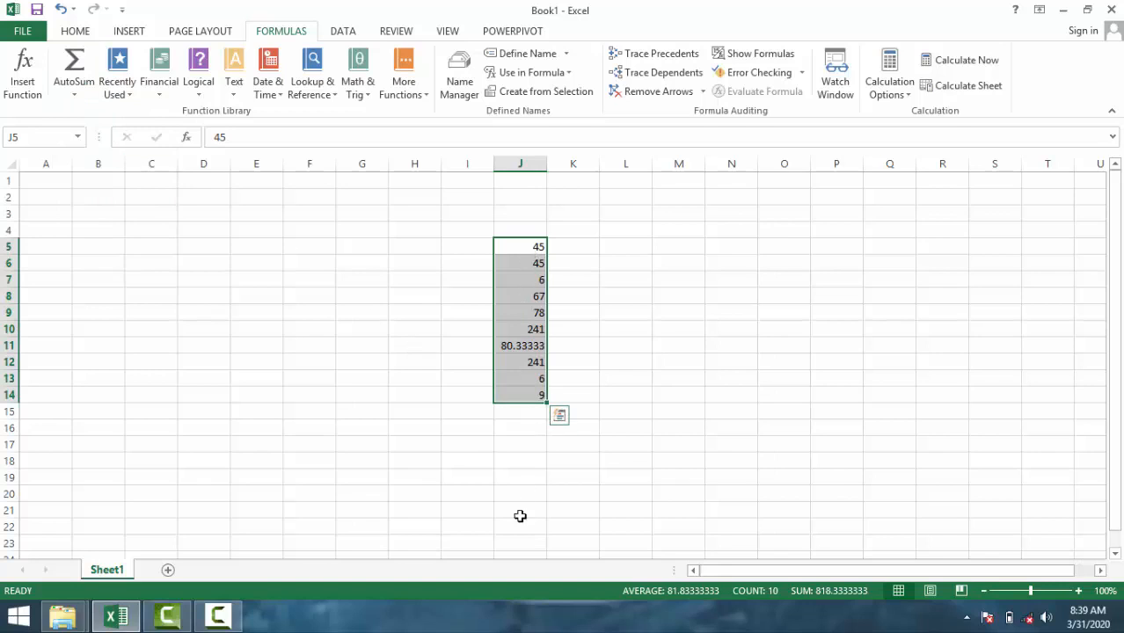
# Step: Look at the additional functions available through AutoSum, and close the Insert Function dialog without choosing one
pyautogui.click(75, 94)
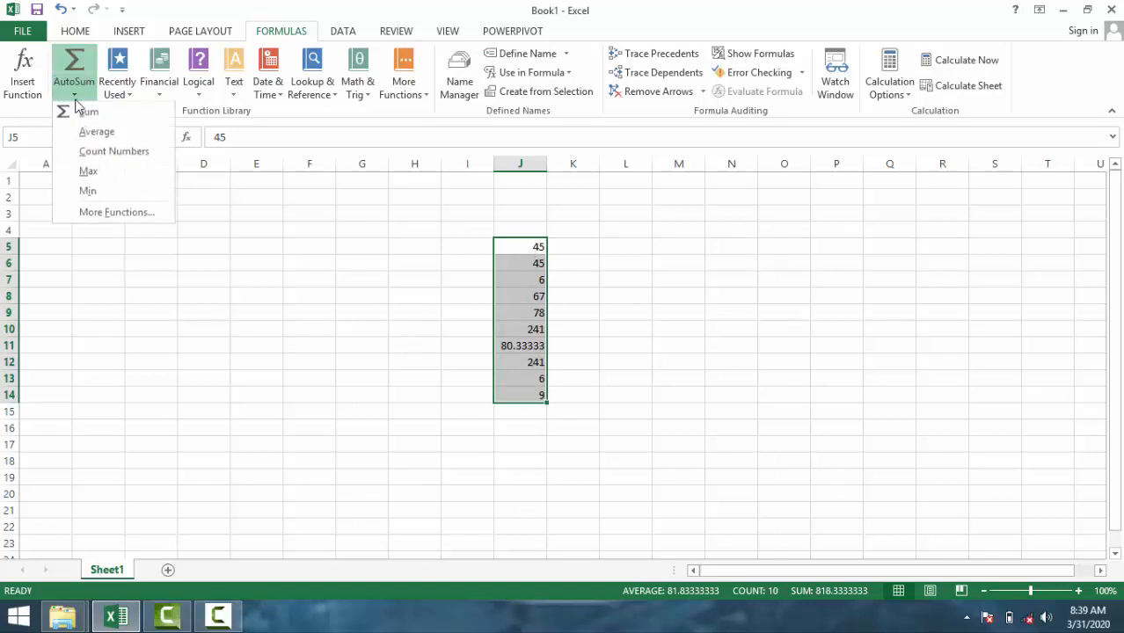
pyautogui.click(108, 217)
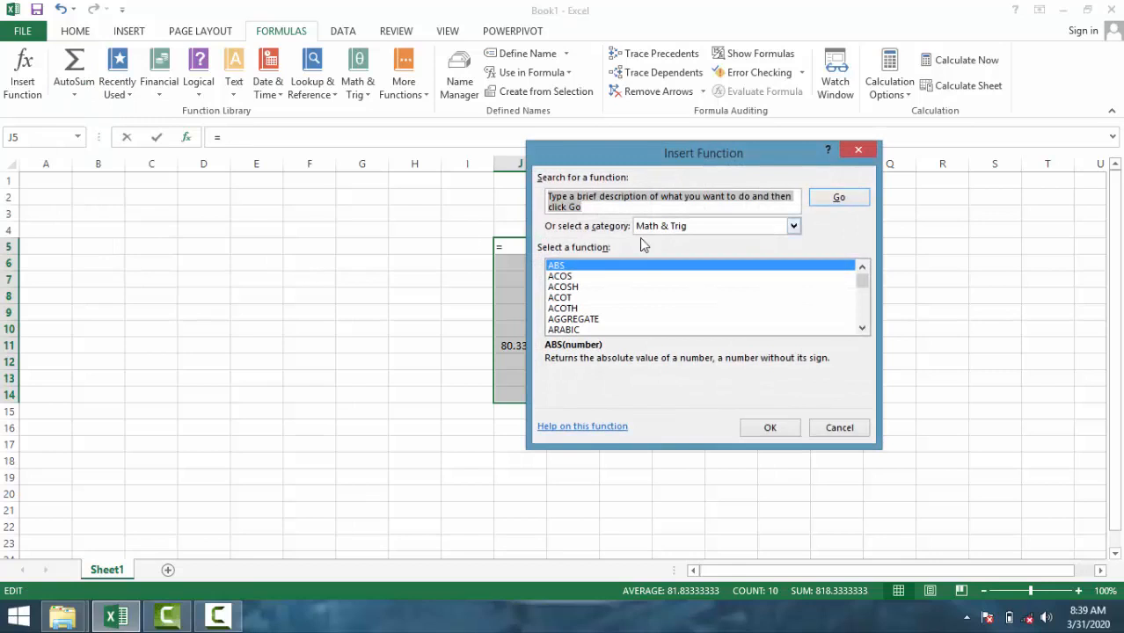
pyautogui.click(859, 151)
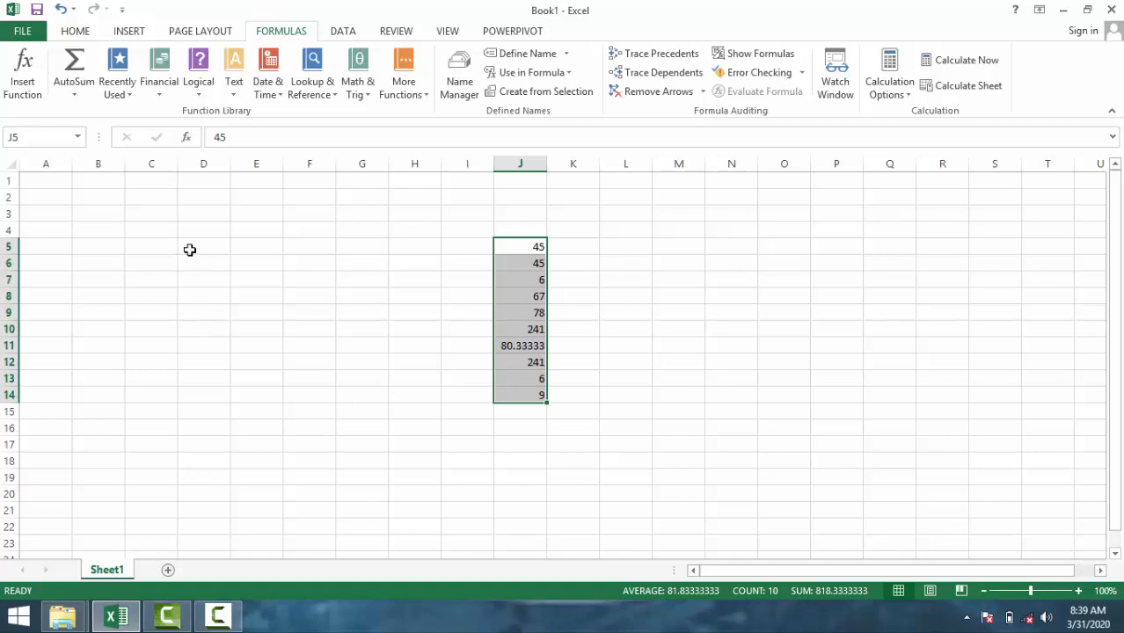
# Step: View the recently used functions and the arguments of SUM, cancel without inserting it, and select the empty cell M5
pyautogui.click(123, 92)
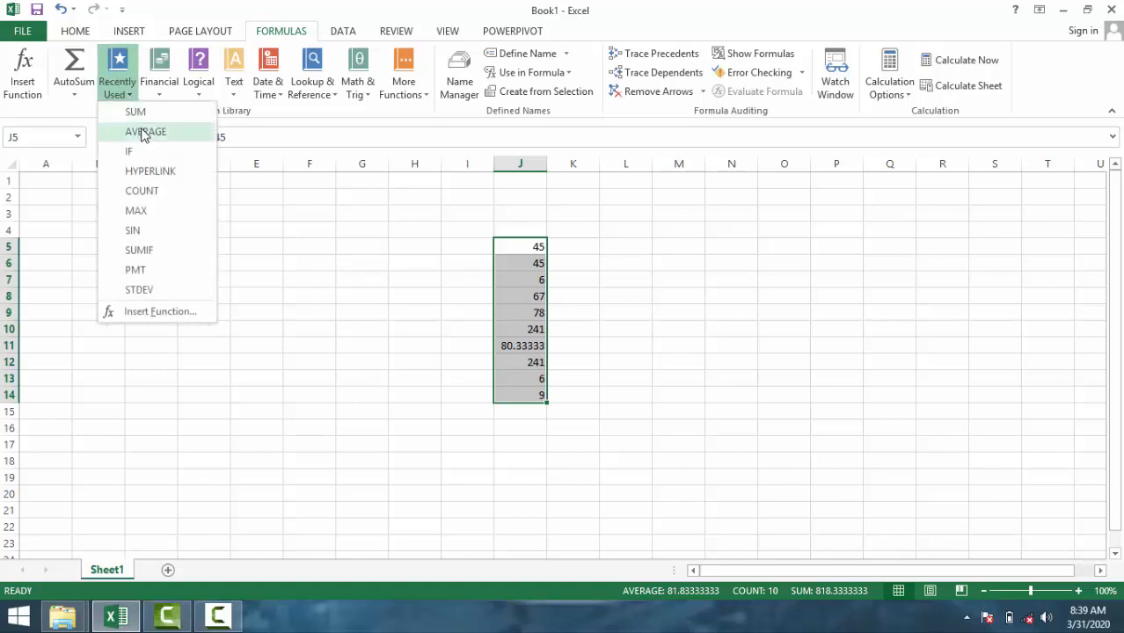
pyautogui.click(149, 116)
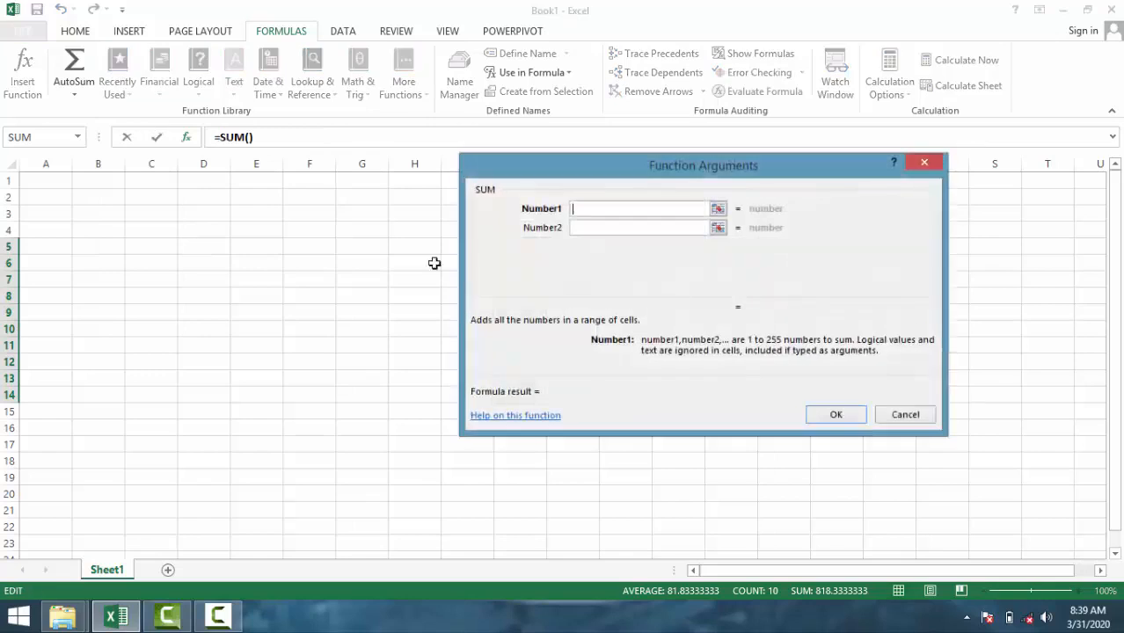
pyautogui.click(961, 165)
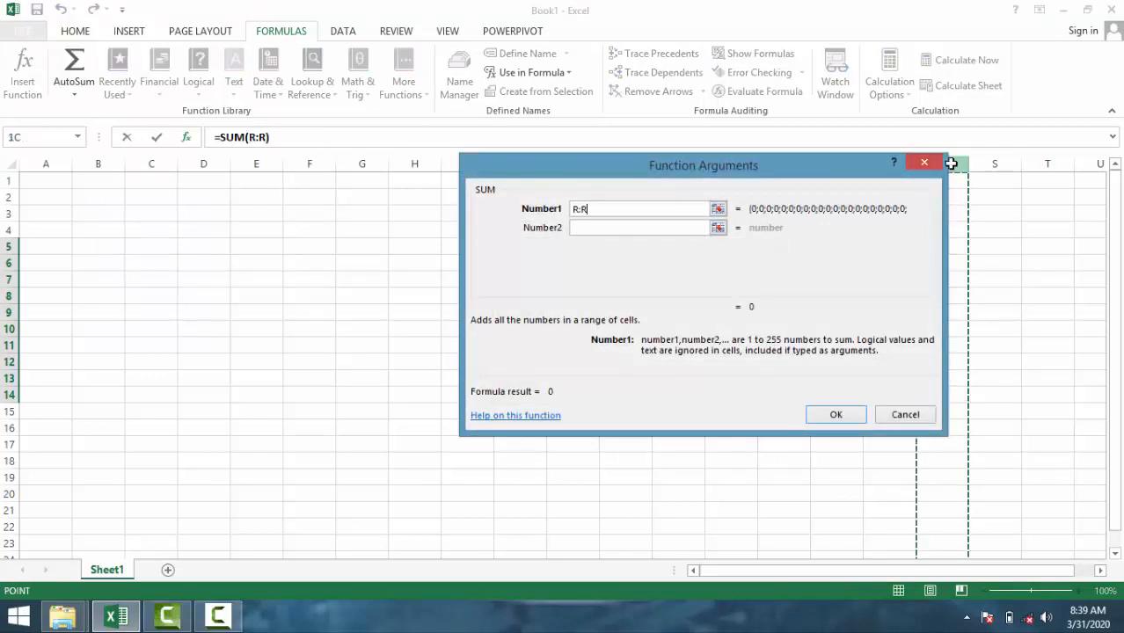
pyautogui.click(924, 165)
pyautogui.click(793, 311)
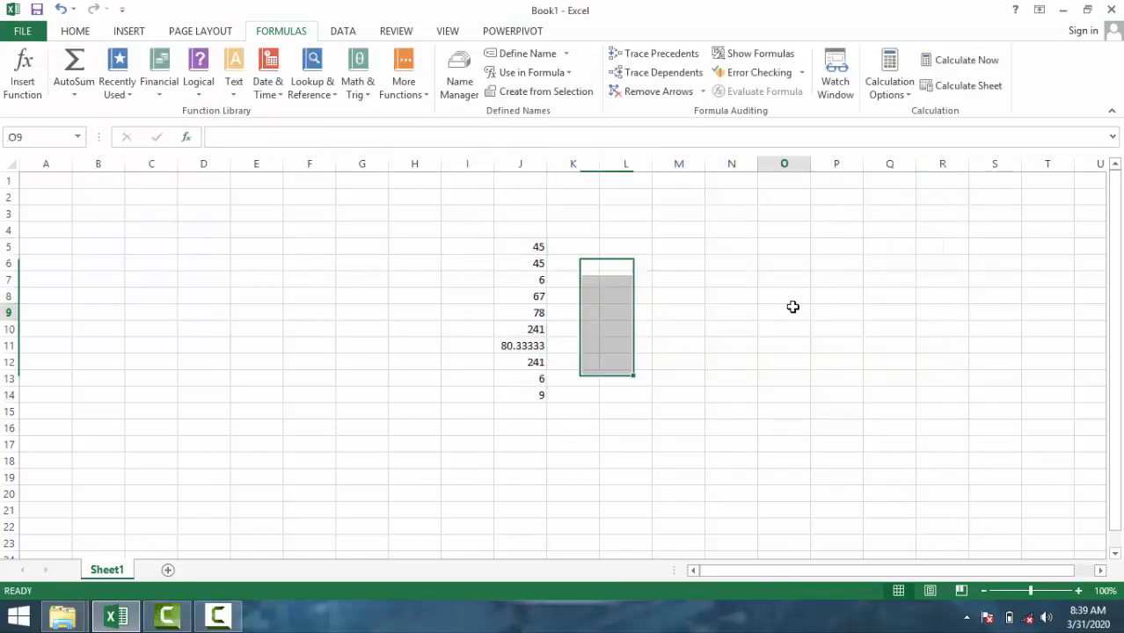
pyautogui.click(681, 248)
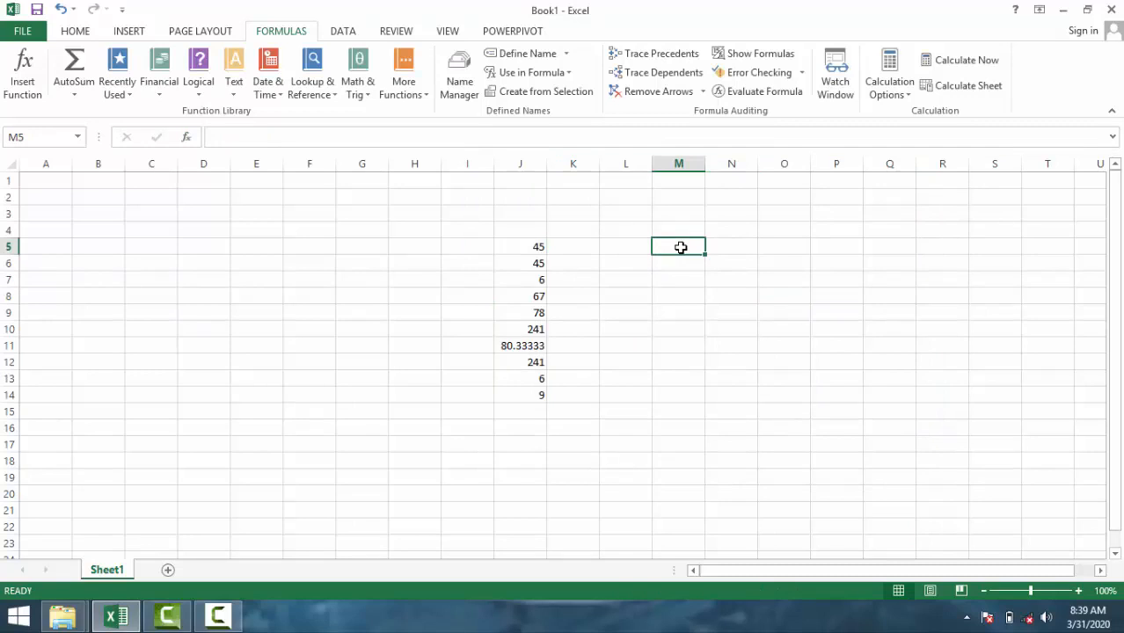
# Step: Enter the values 56, 46 and 4 in cells M5 to M7
pyautogui.write('56')
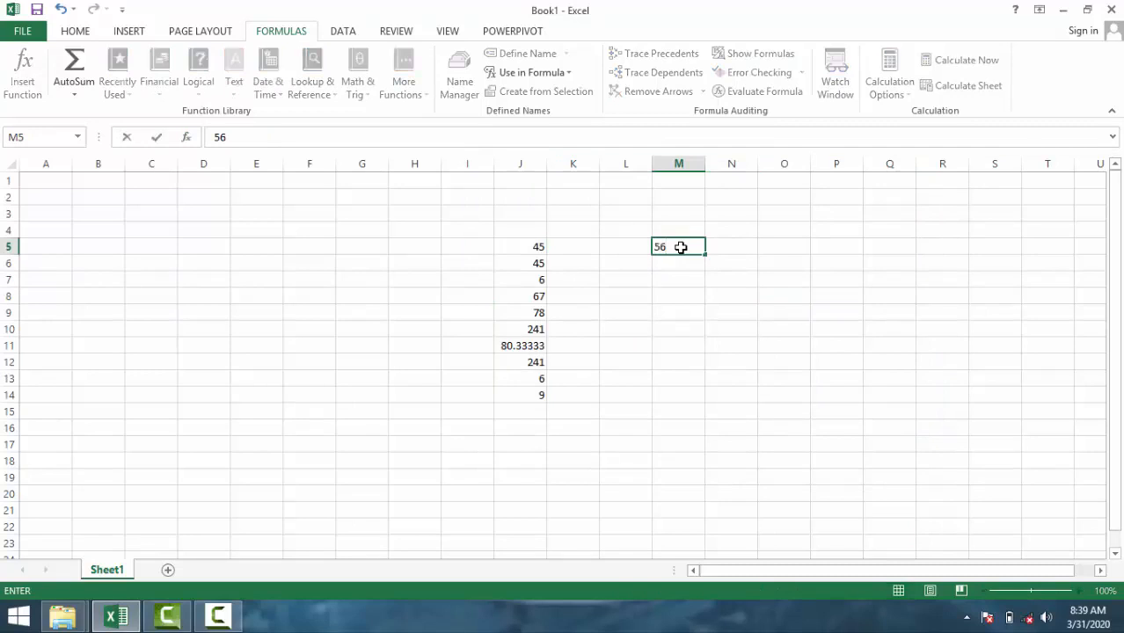
pyautogui.press('Return')
pyautogui.write('4')
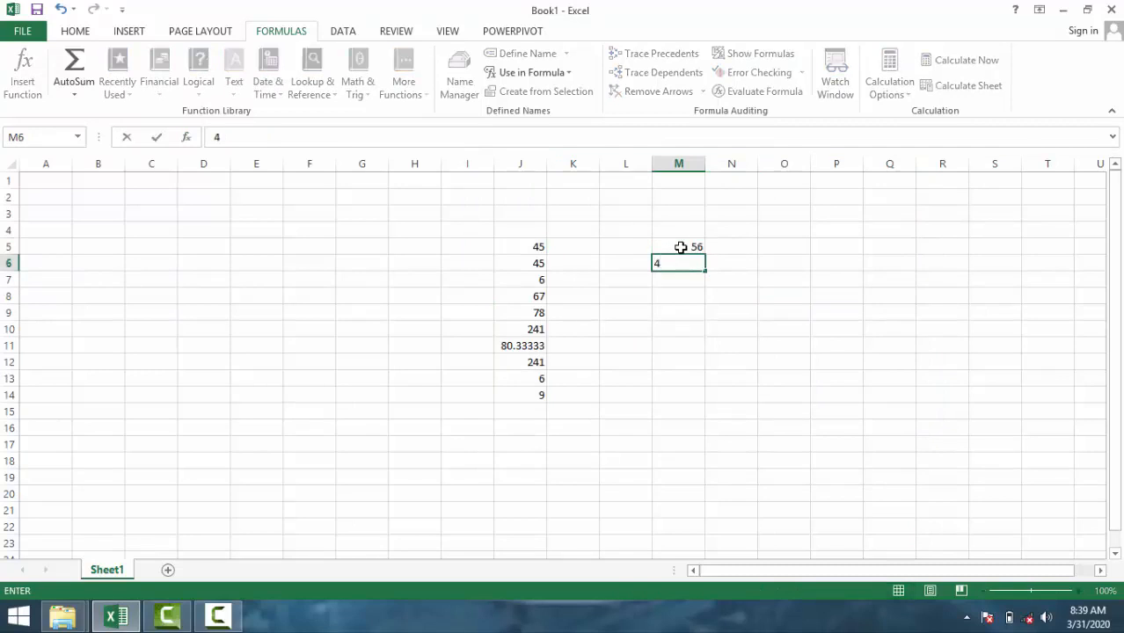
pyautogui.write('6')
pyautogui.press('Return')
pyautogui.write('4')
pyautogui.press('Return')
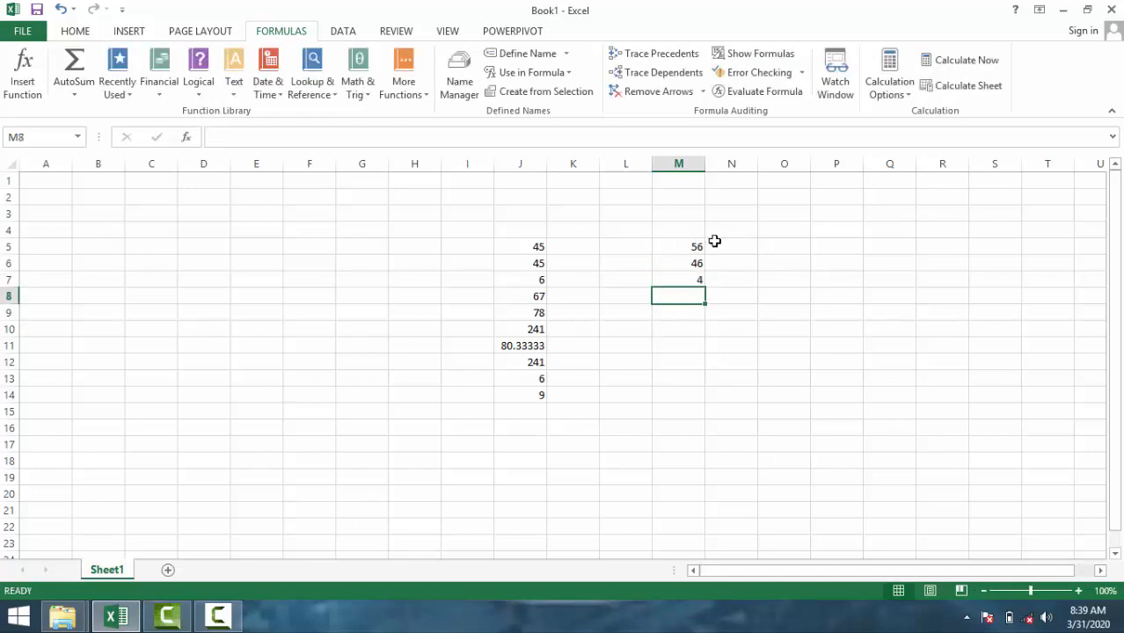
# Step: Insert the recently used SUM function in cell M8, with the range M5:M7 as its argument
pyautogui.click(739, 264)
pyautogui.moveTo(673, 241); pyautogui.dragTo(673, 278)
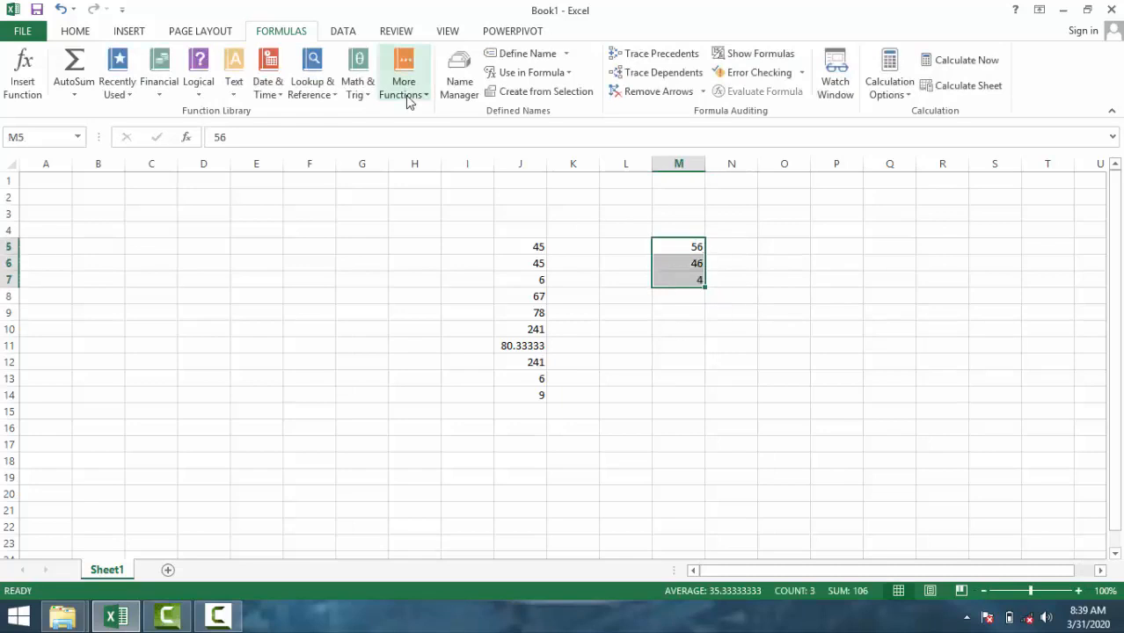
pyautogui.click(691, 296)
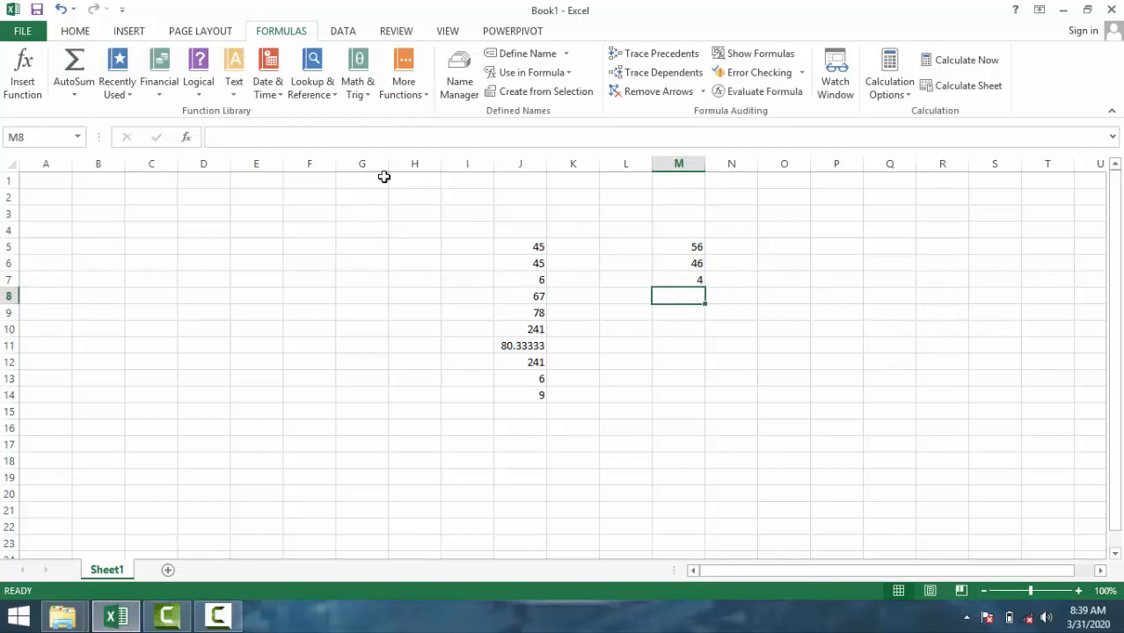
pyautogui.click(76, 95)
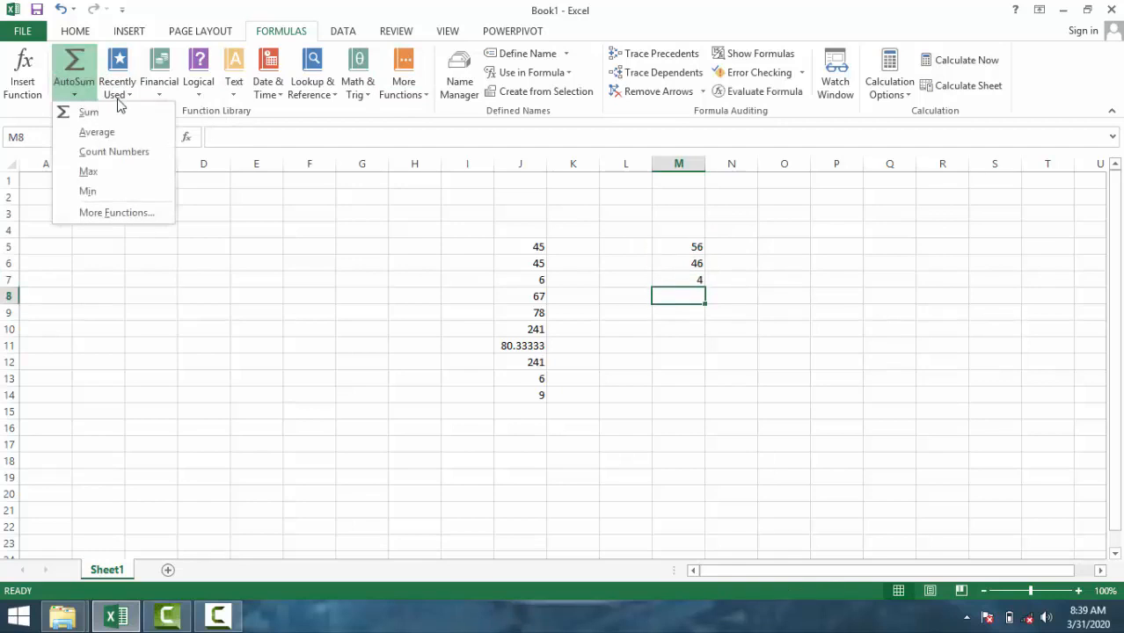
pyautogui.click(115, 95)
pyautogui.click(117, 93)
pyautogui.click(139, 114)
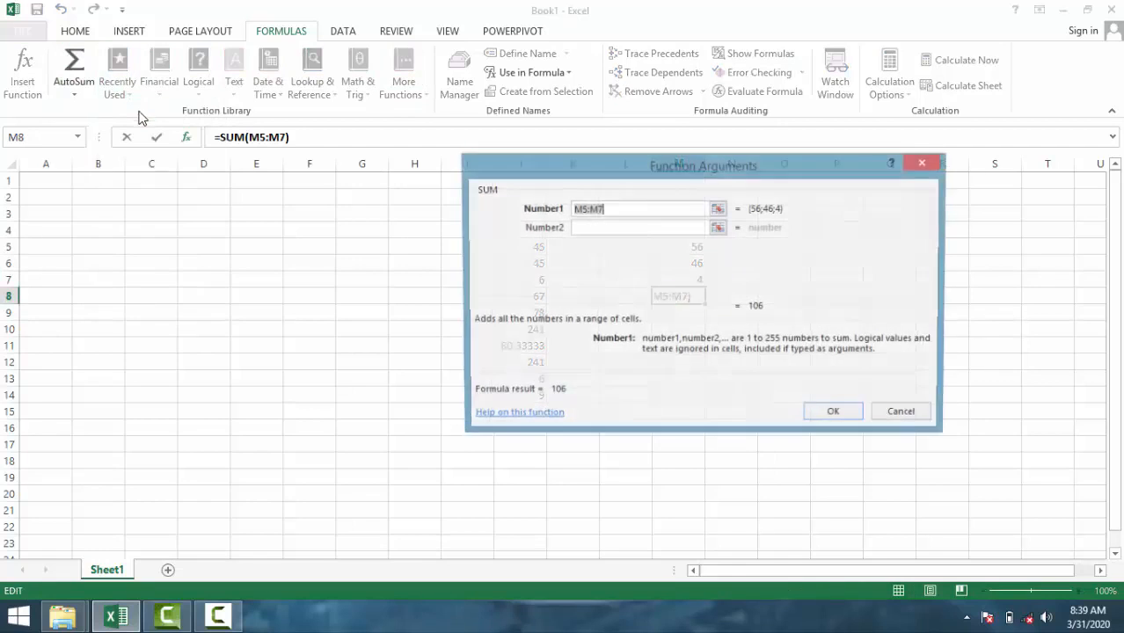
pyautogui.click(719, 210)
pyautogui.moveTo(691, 248); pyautogui.dragTo(692, 281)
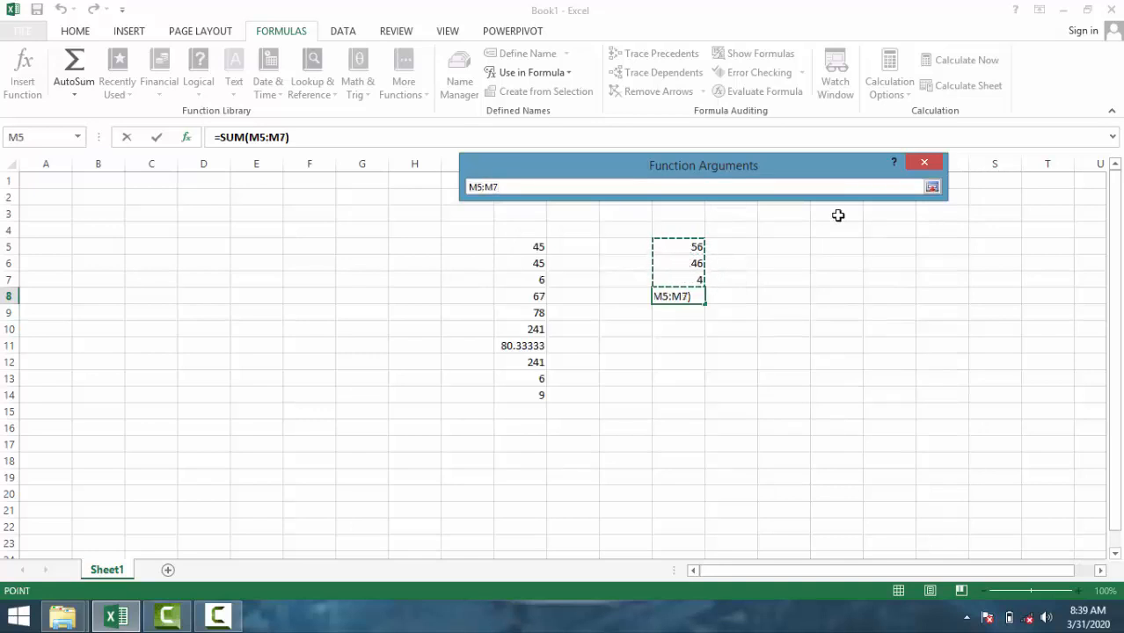
pyautogui.click(931, 187)
pyautogui.click(831, 415)
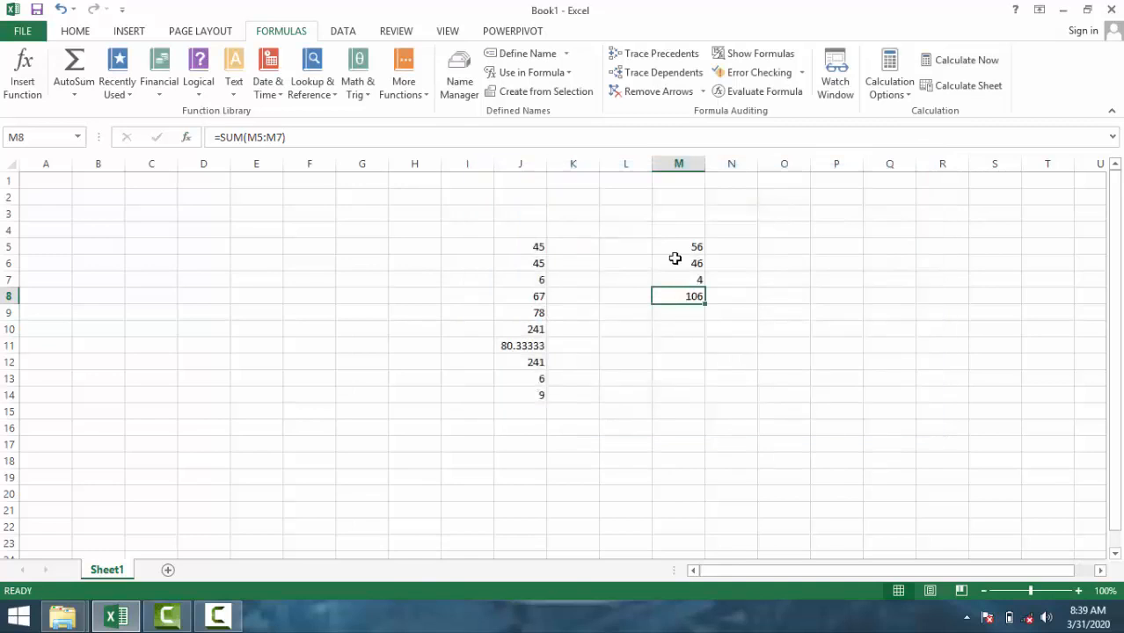
# Step: Enter the formula =SUM(M5:M8) in cell M9 and reselect that cell to show its formula
pyautogui.click(683, 312)
pyautogui.write('=sum(')
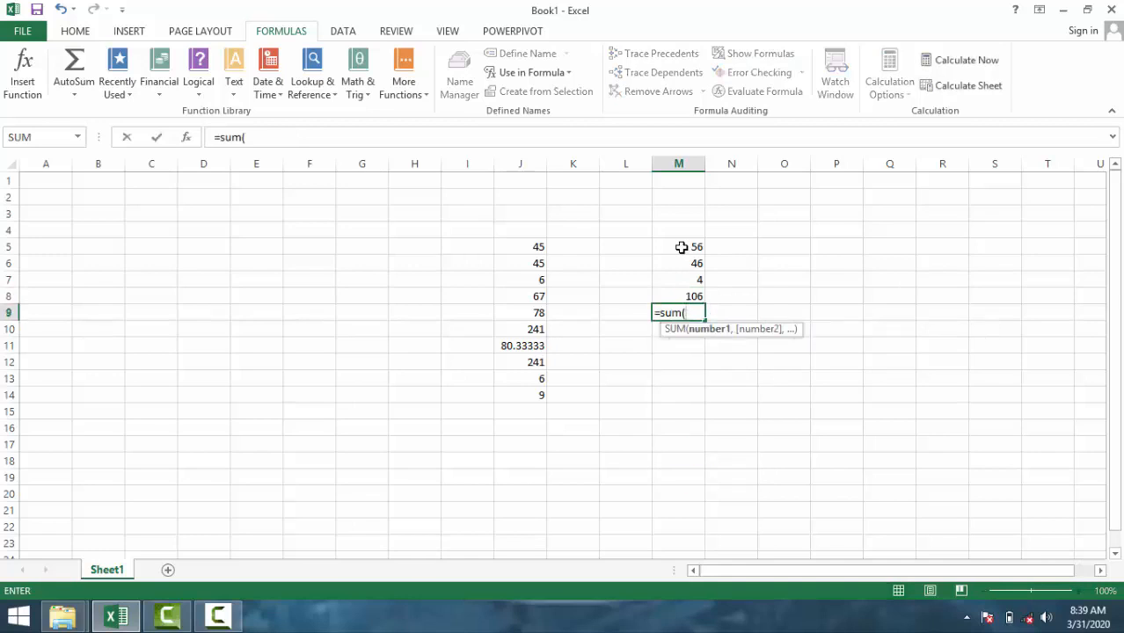
pyautogui.moveTo(682, 247); pyautogui.dragTo(681, 290)
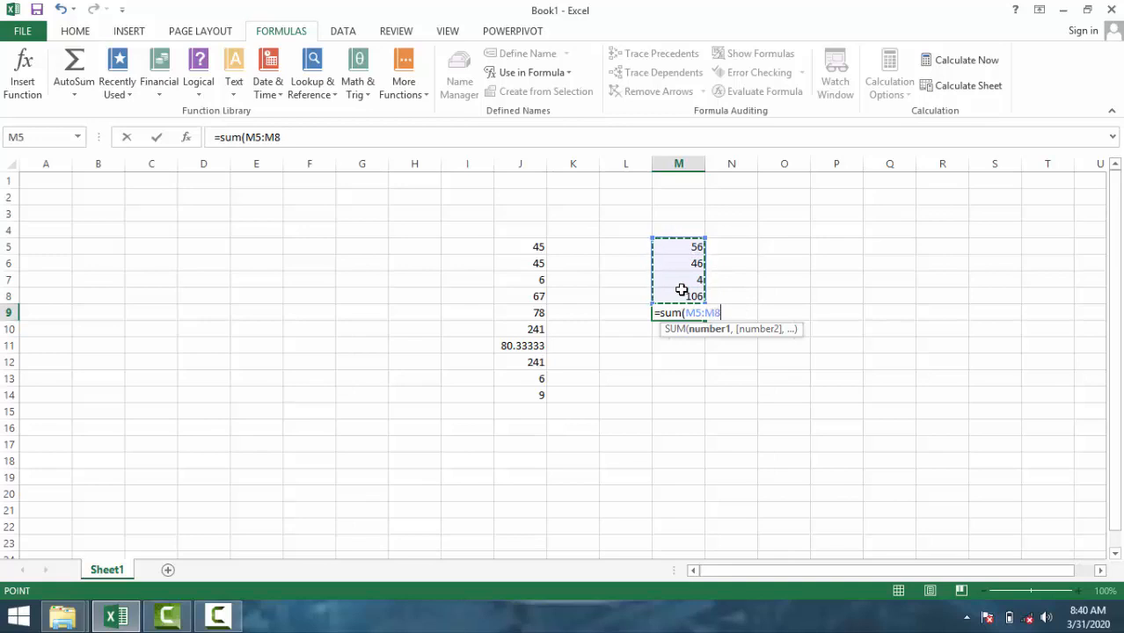
pyautogui.write(')')
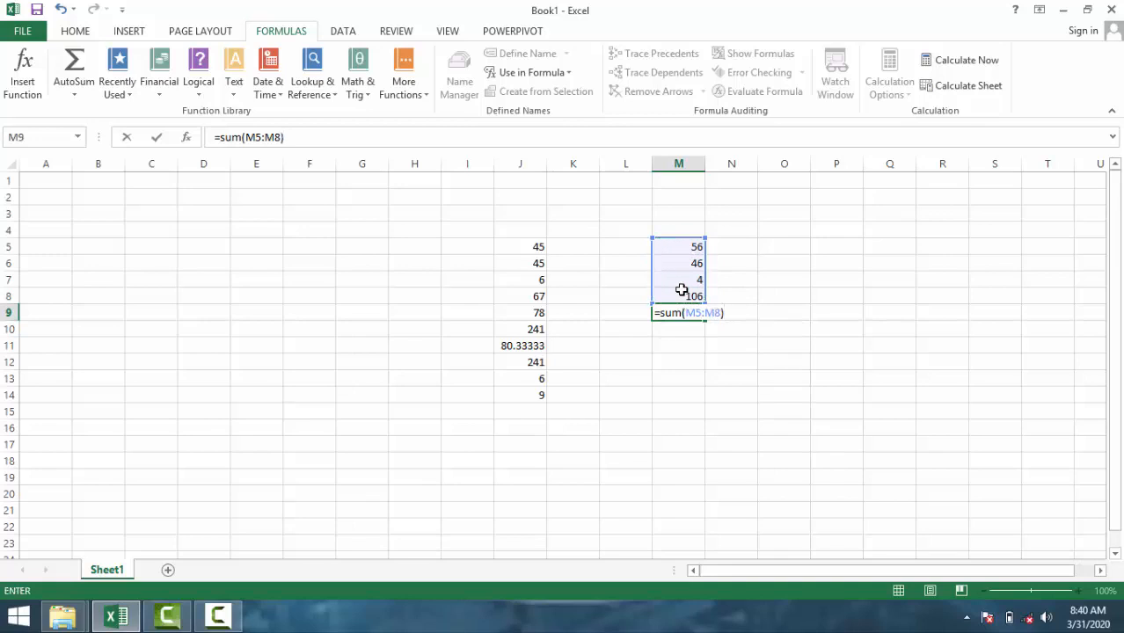
pyautogui.press('Return')
pyautogui.click(662, 312)
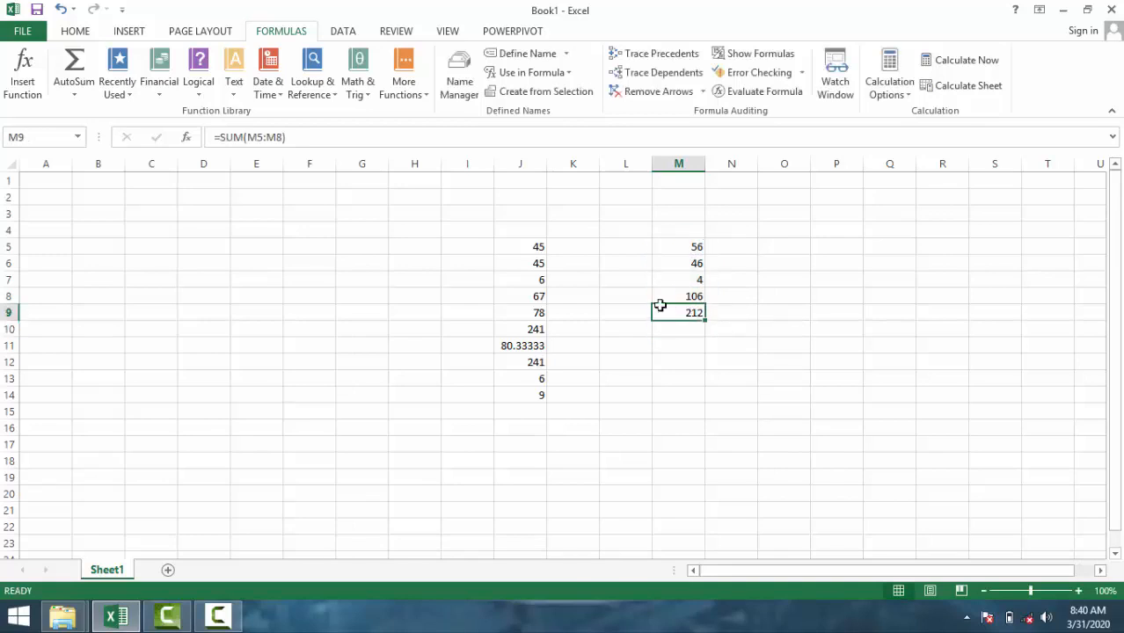
# Step: Look through the recently used functions and the list of Financial functions without inserting any
pyautogui.click(132, 95)
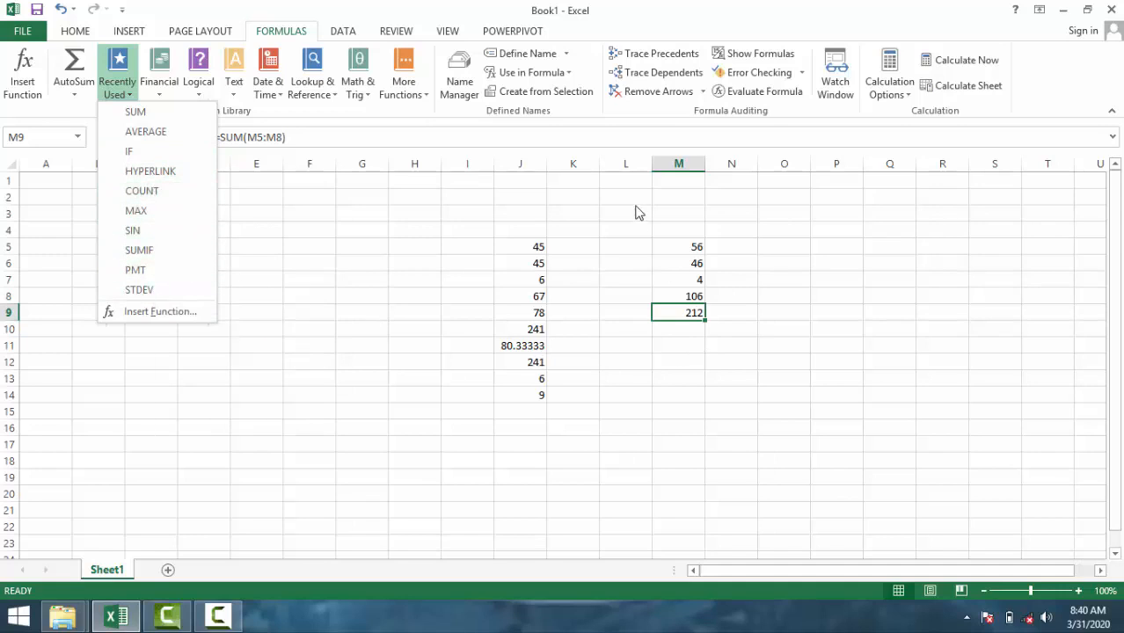
pyautogui.click(712, 335)
pyautogui.click(605, 264)
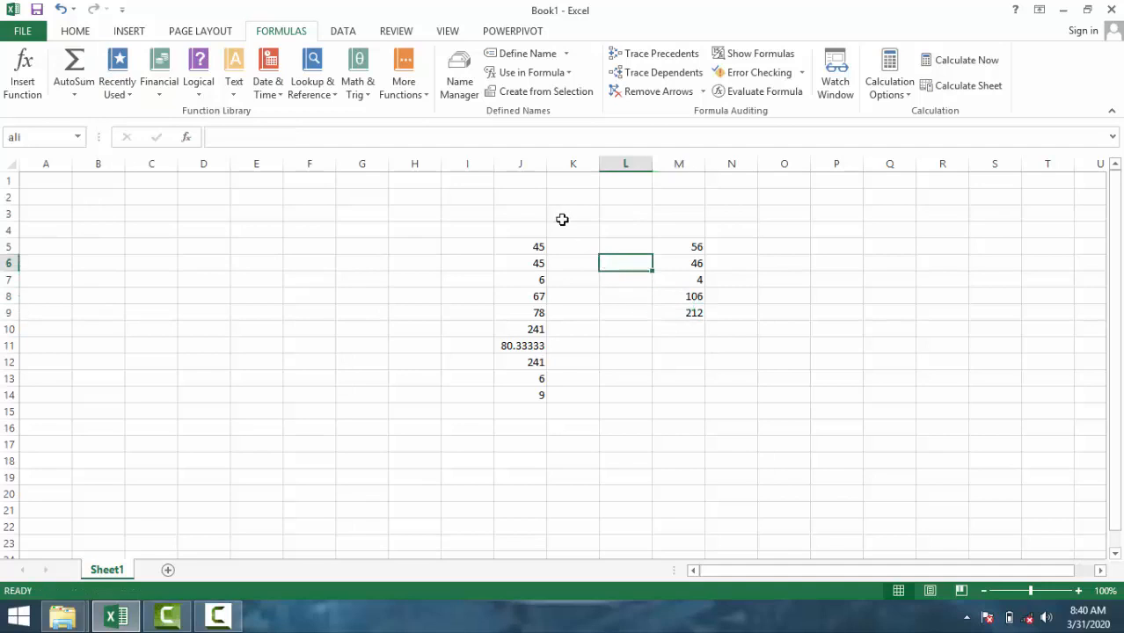
pyautogui.click(161, 88)
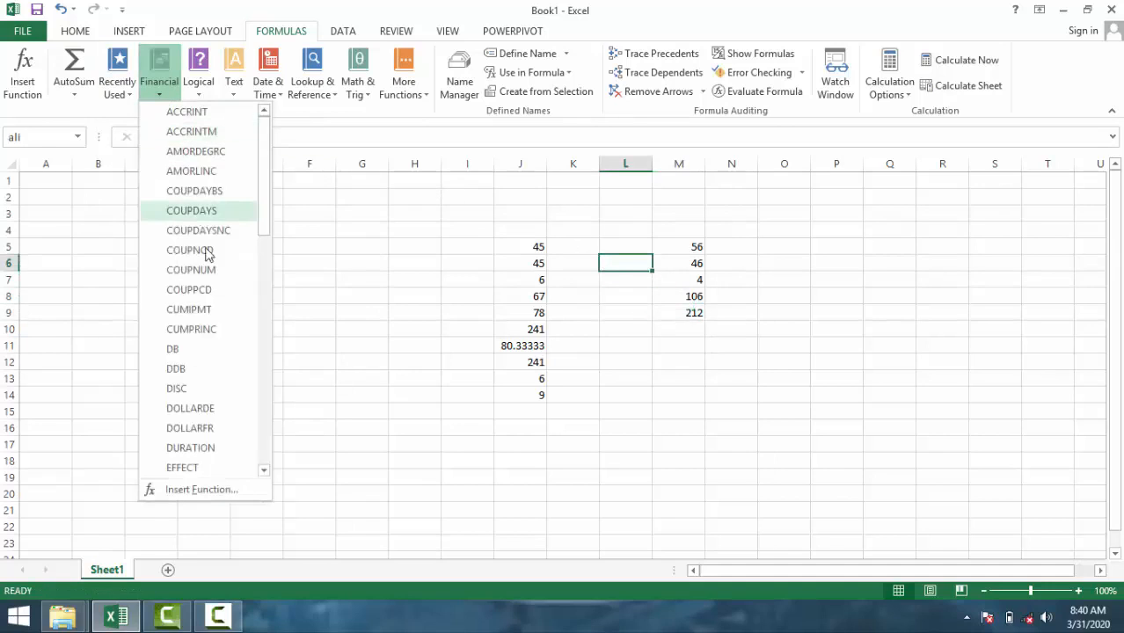
pyautogui.moveTo(266, 234); pyautogui.dragTo(274, 439)
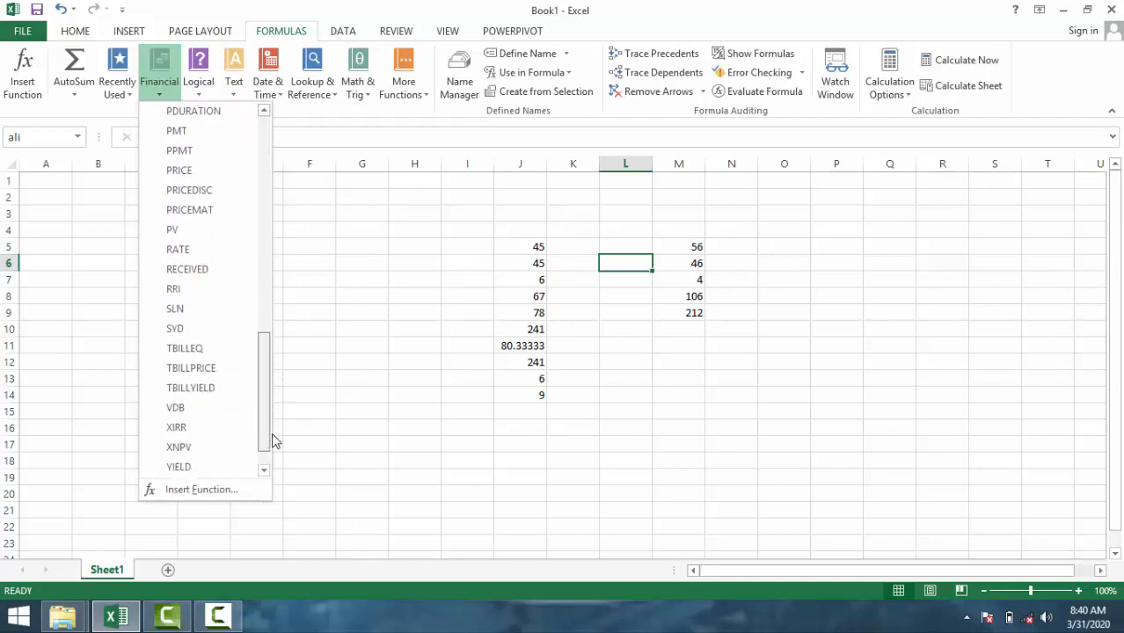
pyautogui.click(371, 362)
# Step: View the functions available in the Logical, Text, Date & Time, Lookup & Reference and Math & Trig categories
pyautogui.click(203, 99)
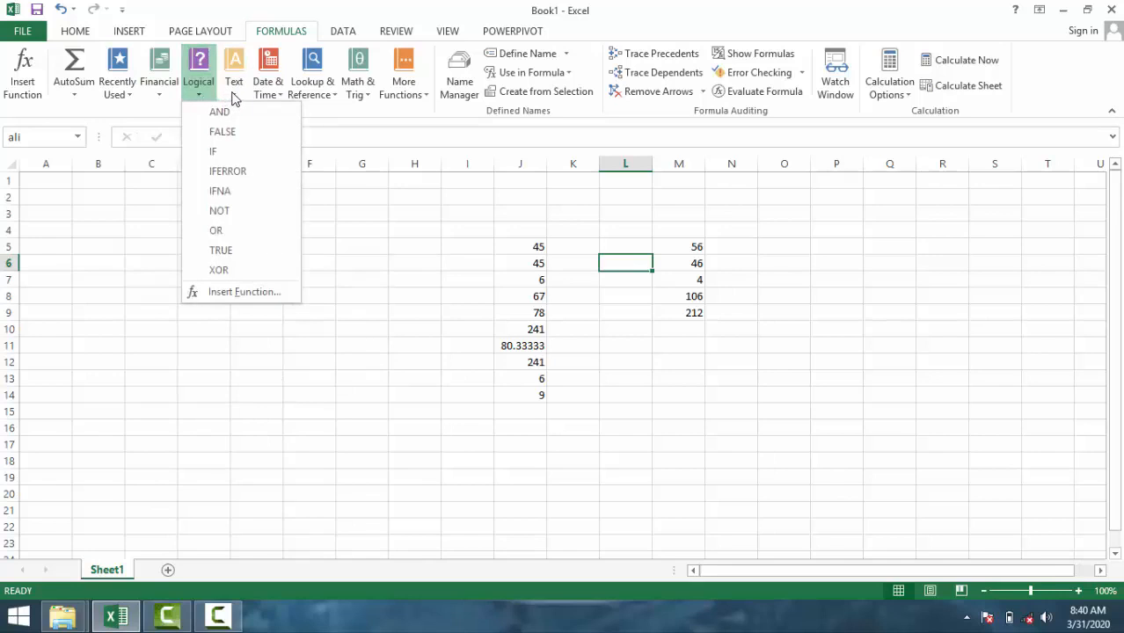
pyautogui.click(234, 99)
pyautogui.click(234, 93)
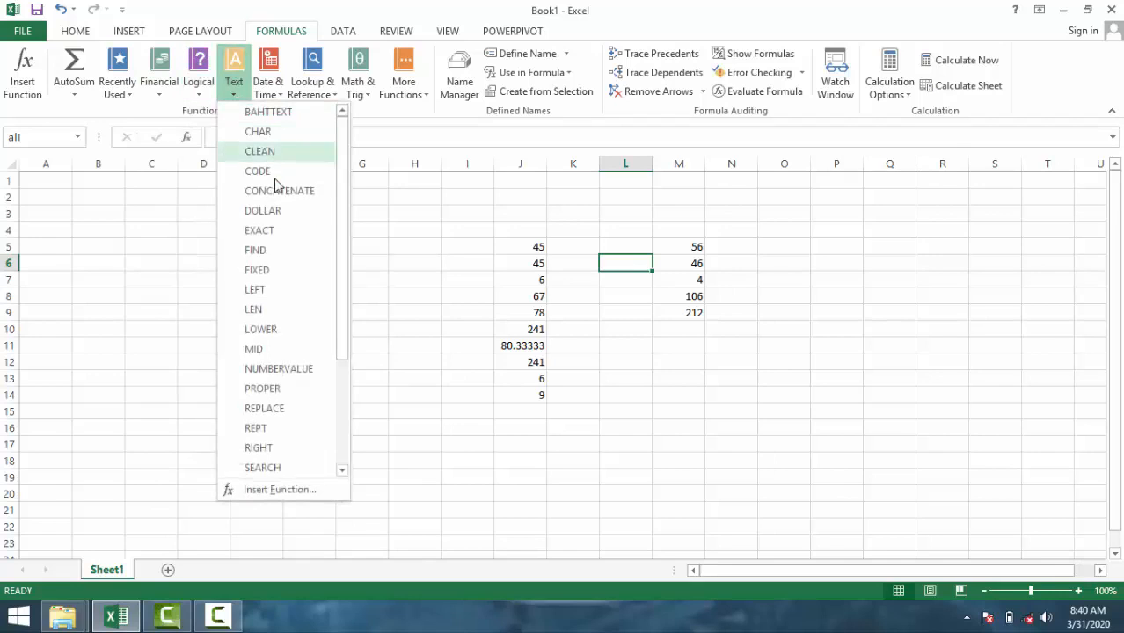
pyautogui.click(276, 100)
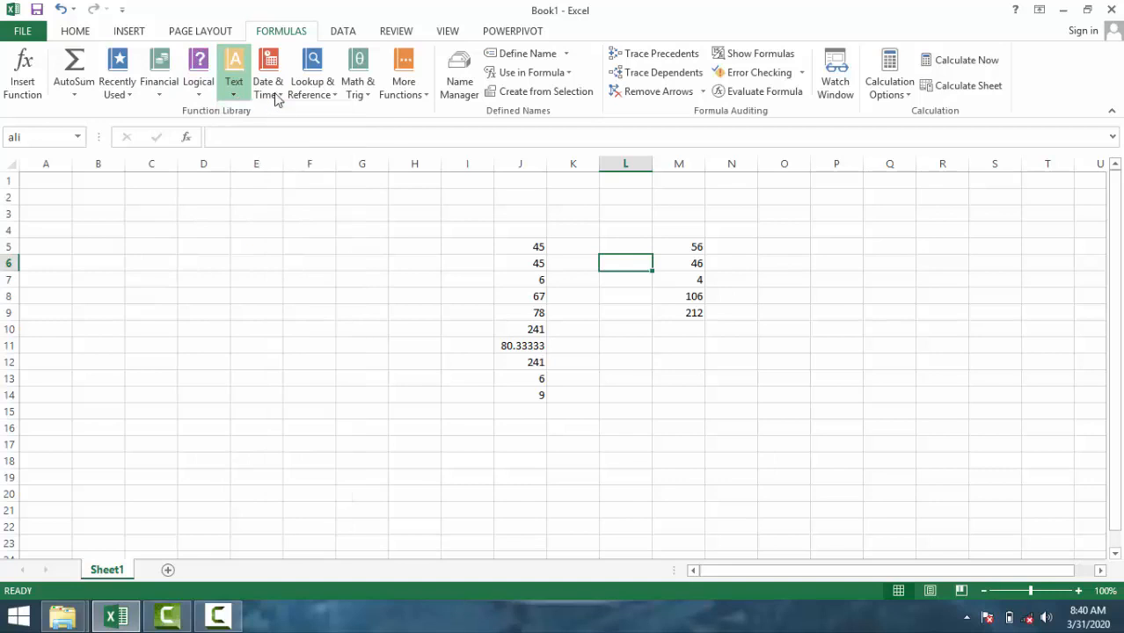
pyautogui.click(279, 103)
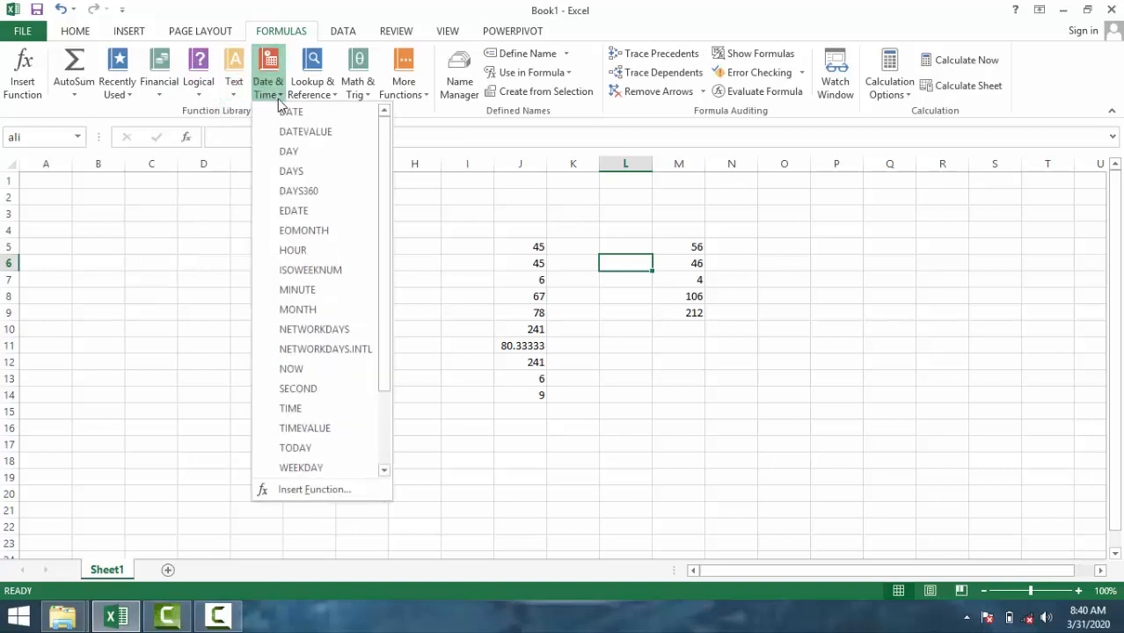
pyautogui.click(331, 99)
pyautogui.click(330, 99)
pyautogui.click(370, 95)
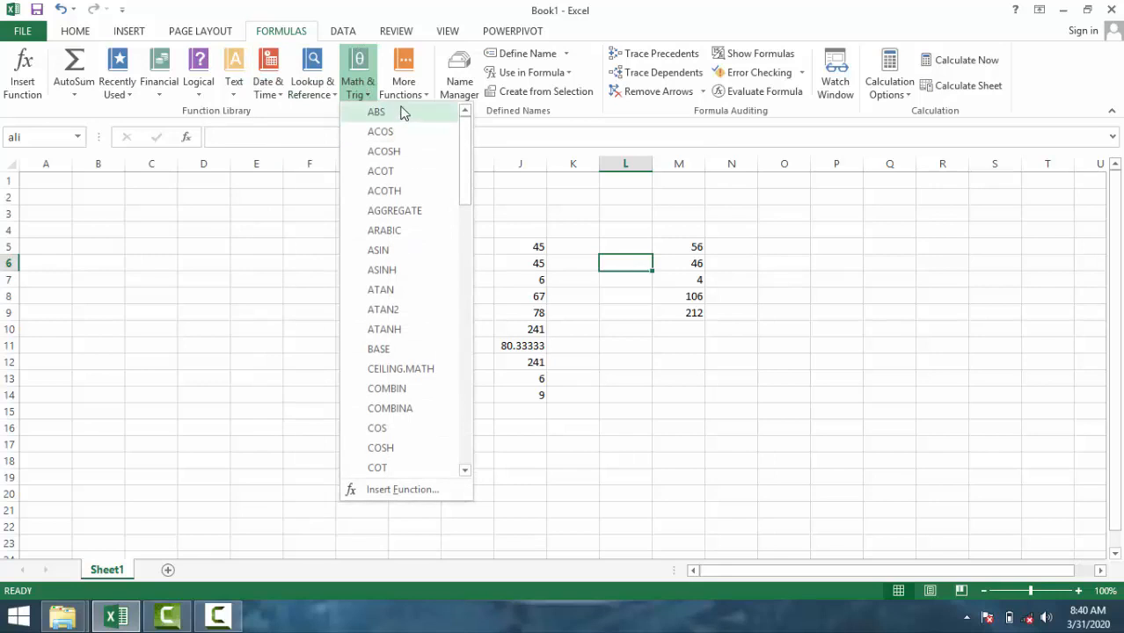
# Step: View the additional function categories and the list of Statistical functions, and close them without inserting any
pyautogui.click(430, 99)
pyautogui.click(430, 99)
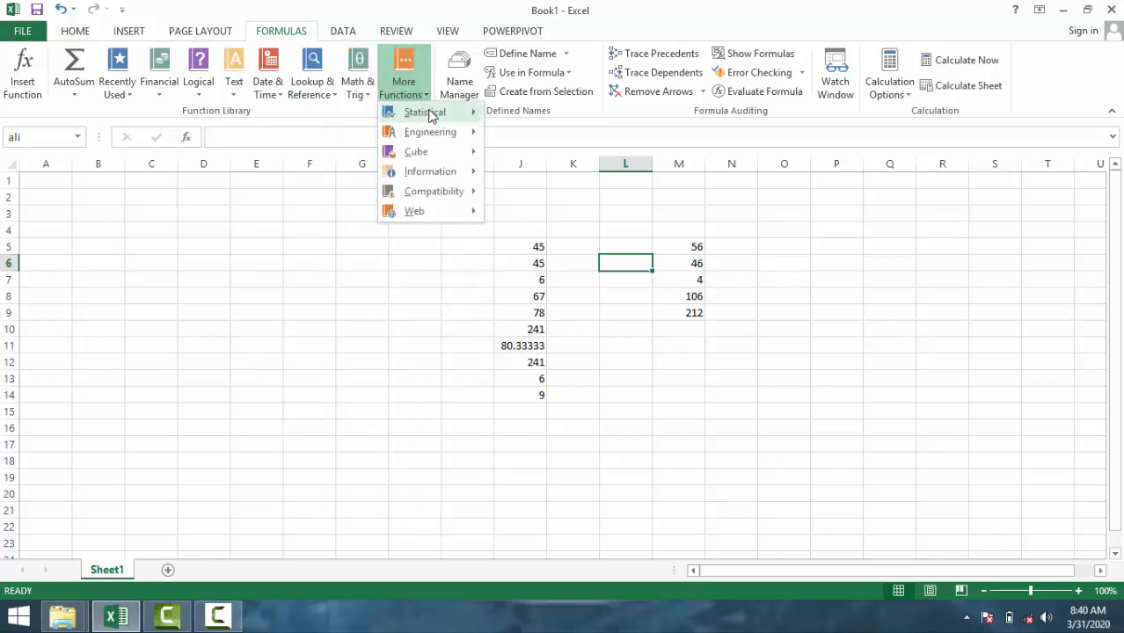
pyautogui.moveTo(433, 120)
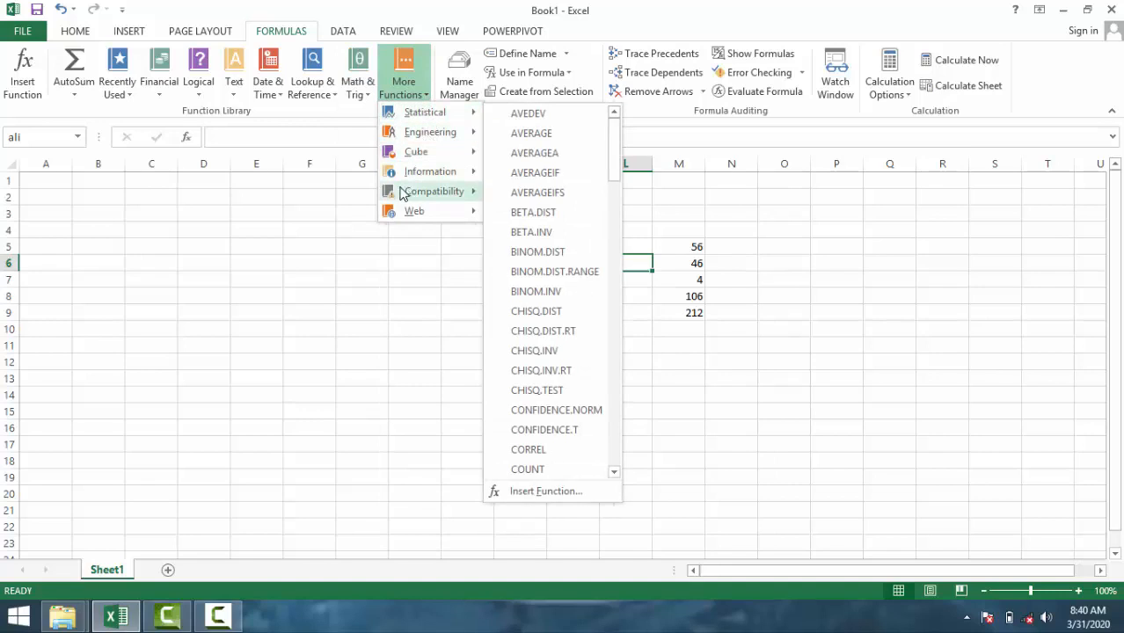
pyautogui.click(413, 263)
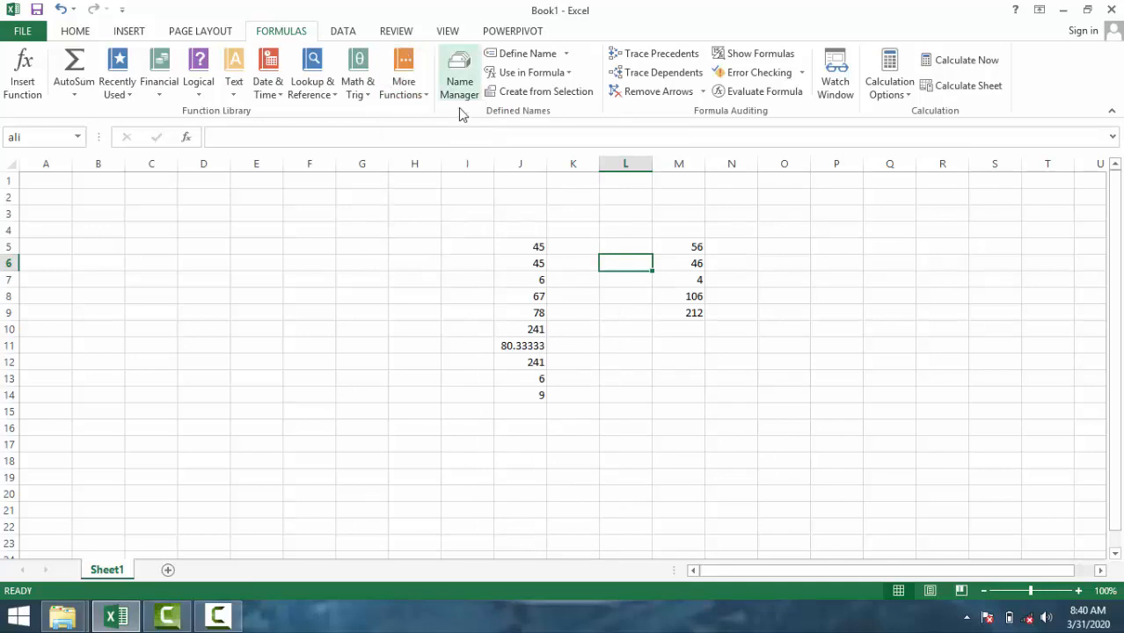
# Step: Clear the contents of the range I5:N16
pyautogui.moveTo(467, 247); pyautogui.dragTo(719, 423)
pyautogui.press('Delete')
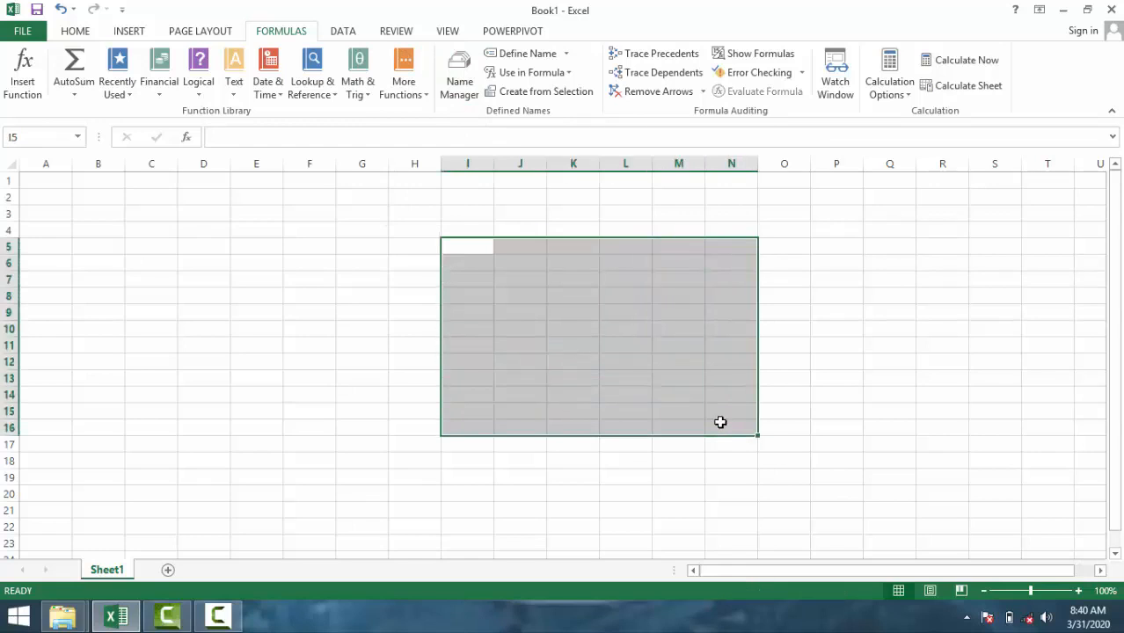
pyautogui.click(838, 360)
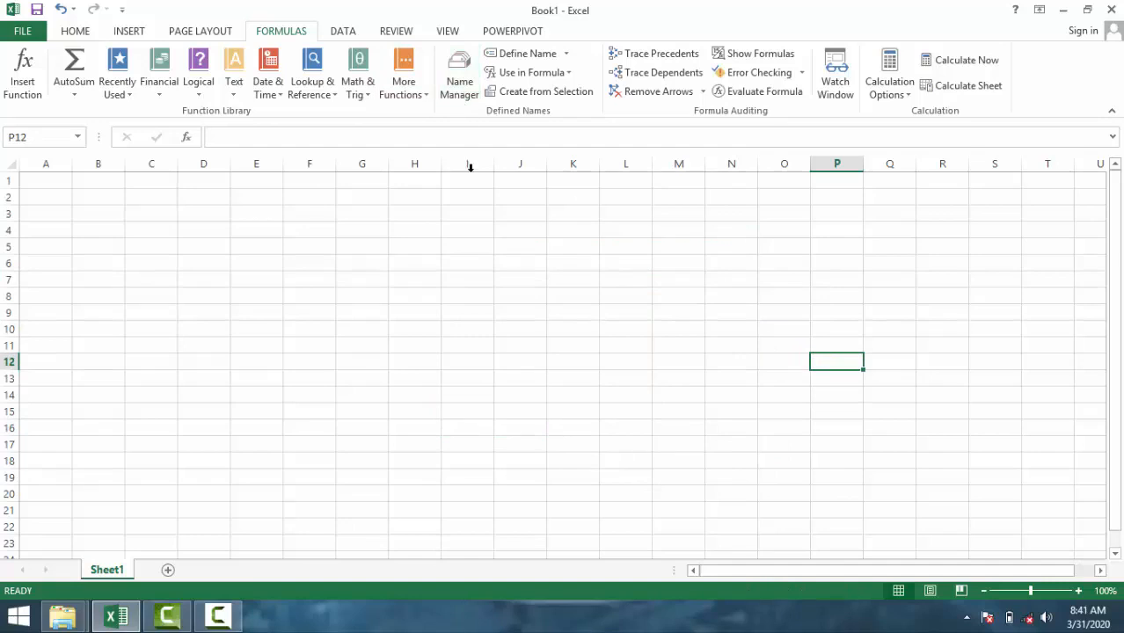
# Step: Enter 78 in cell J7 and reselect that cell
pyautogui.click(525, 276)
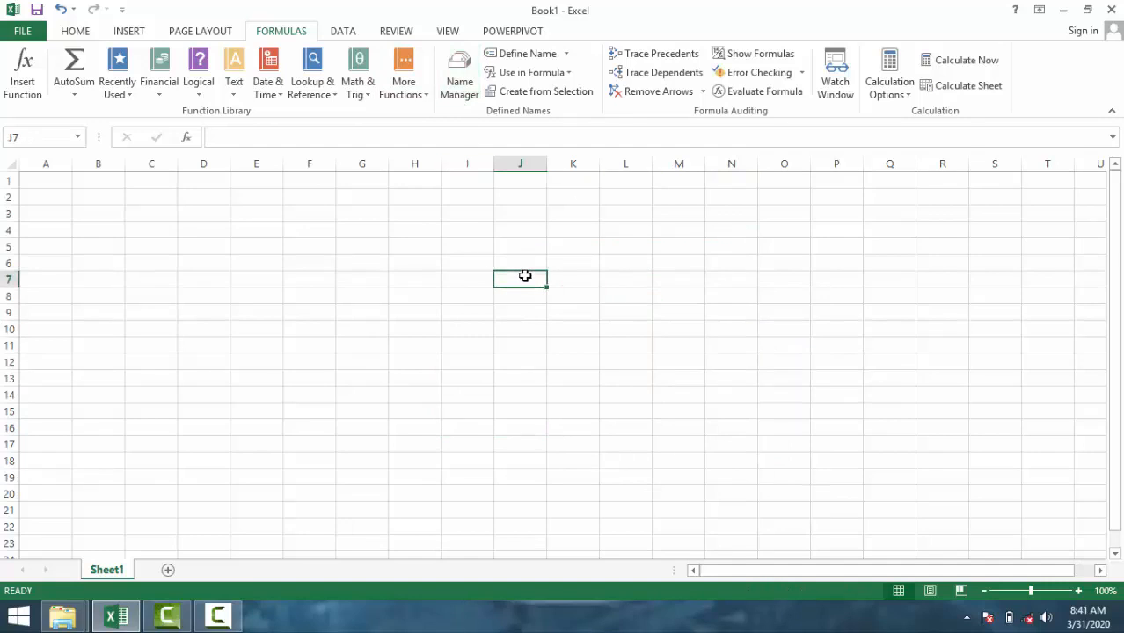
pyautogui.write('78')
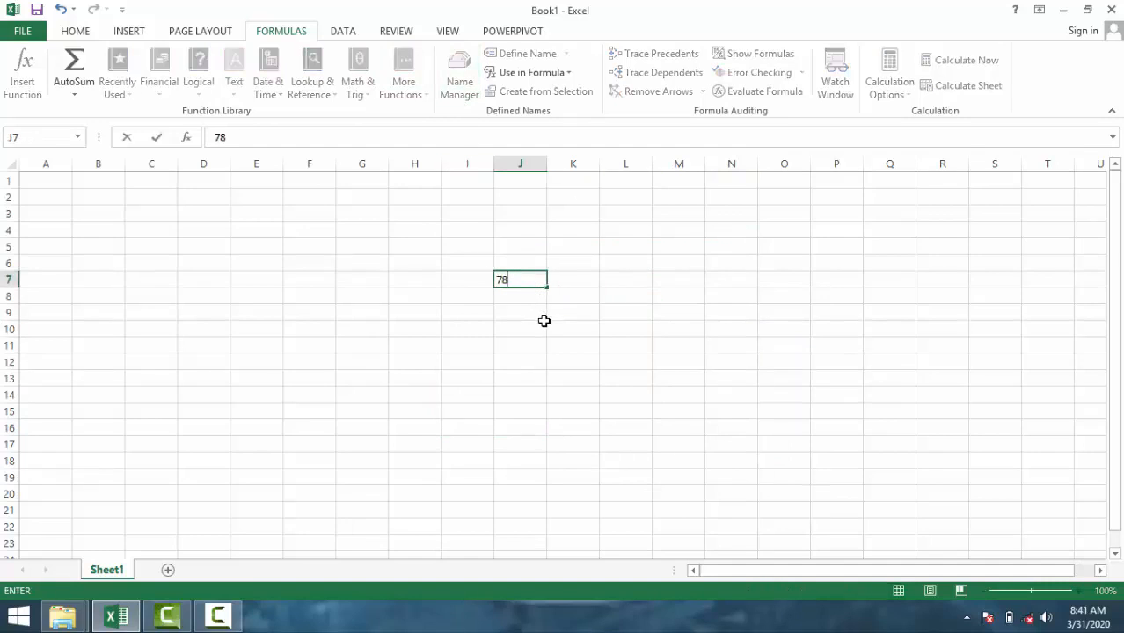
pyautogui.click(528, 309)
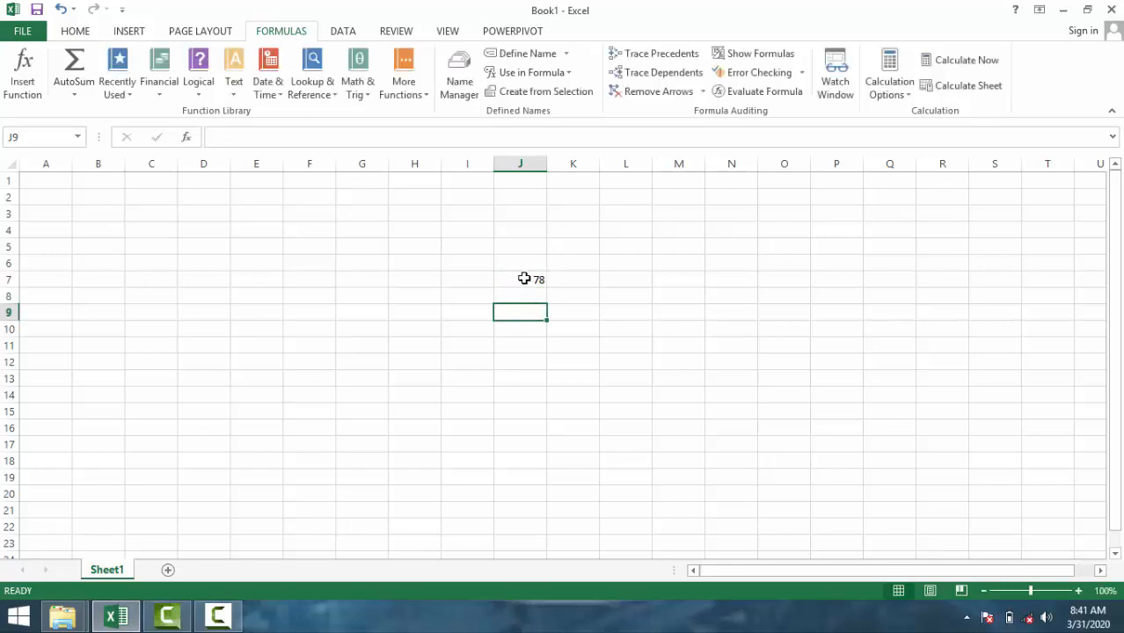
pyautogui.click(524, 279)
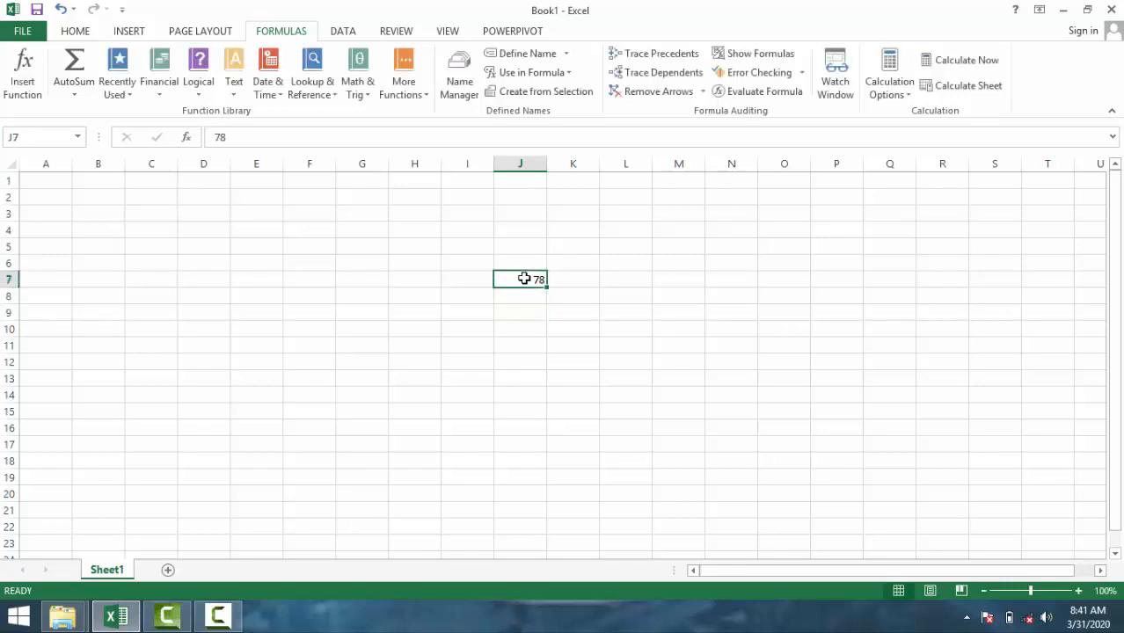
# Step: Delete all three existing defined names, which refer to cells L6, N9 and J6, in the Name Manager
pyautogui.click(470, 91)
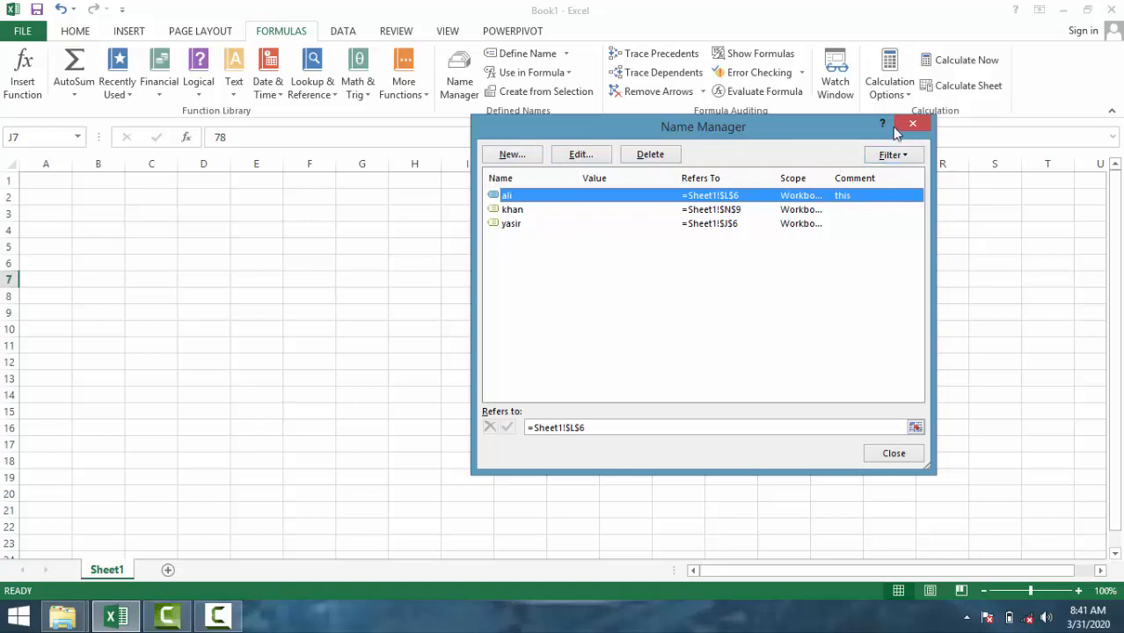
pyautogui.click(658, 161)
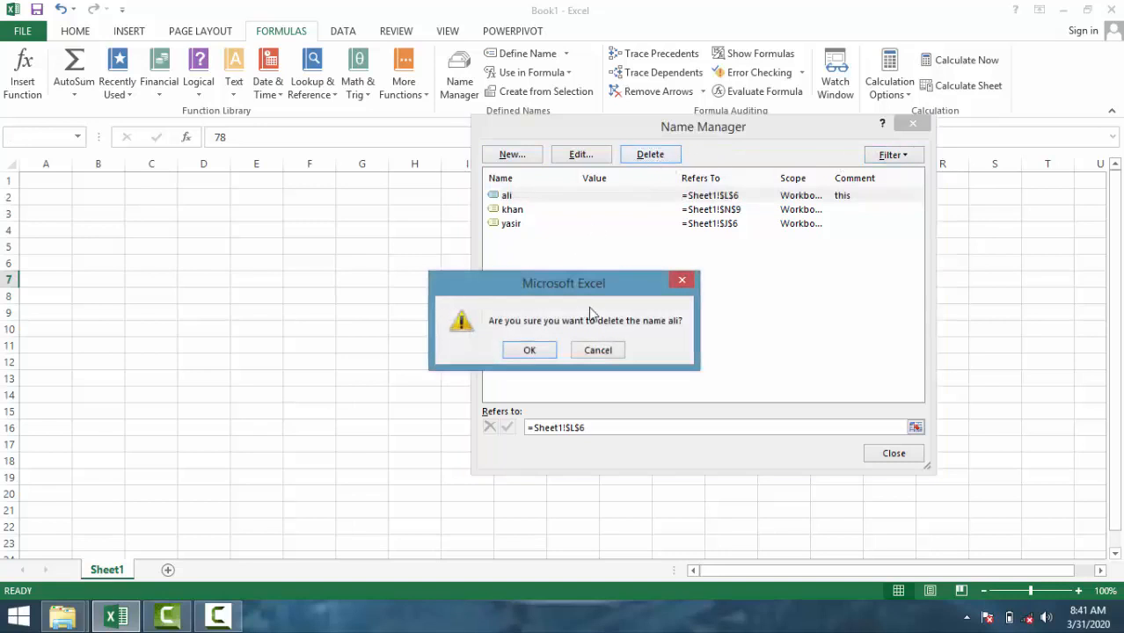
pyautogui.click(533, 350)
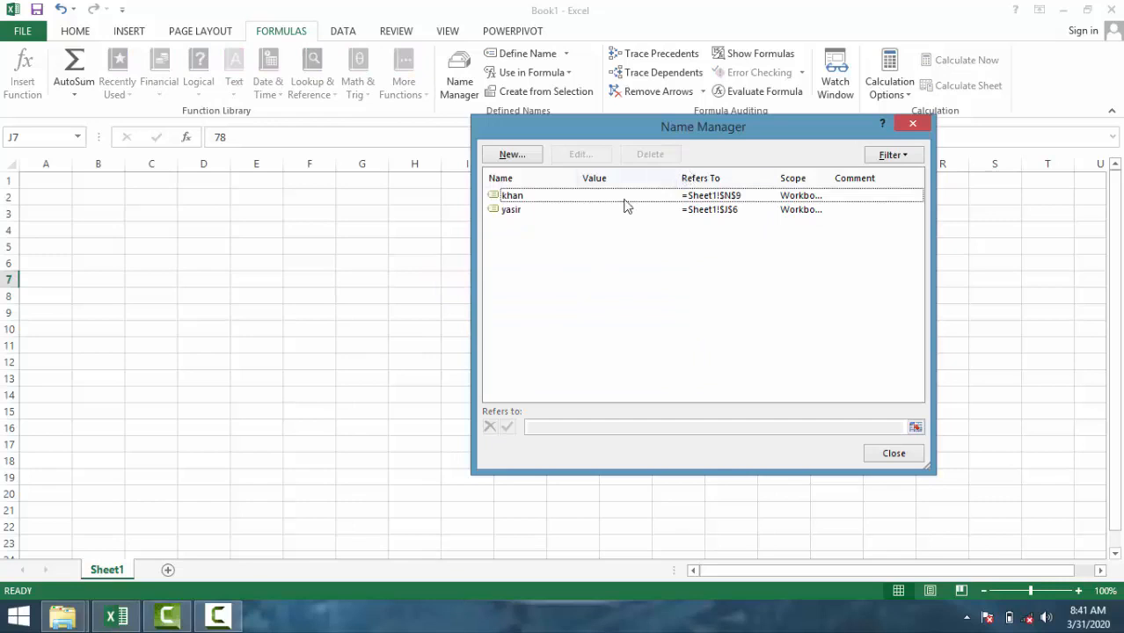
pyautogui.click(580, 195)
pyautogui.click(650, 154)
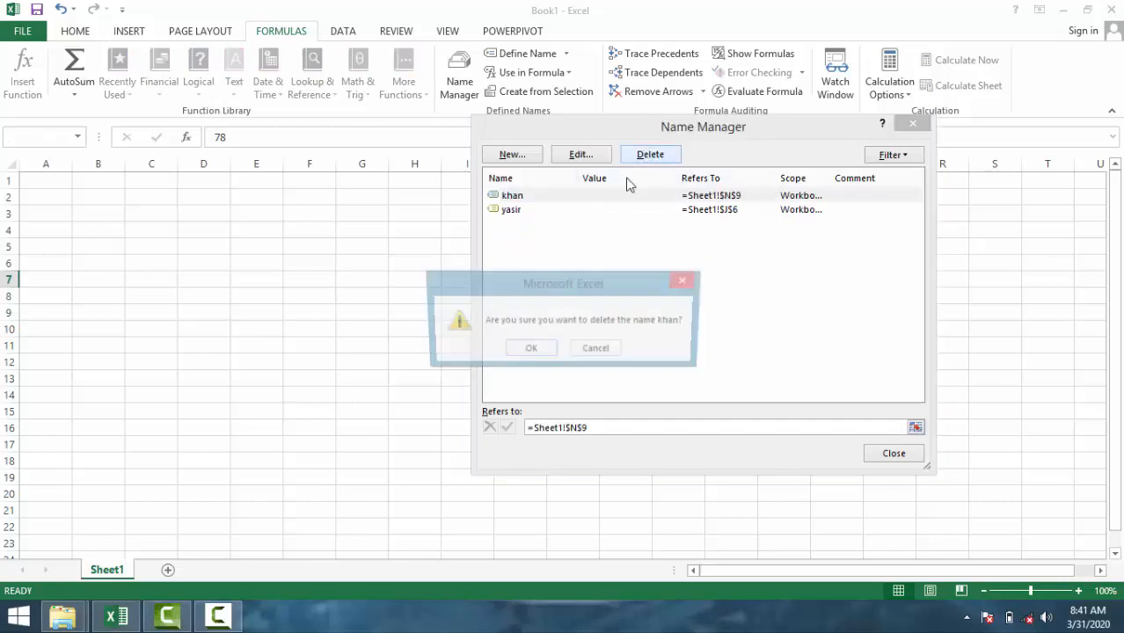
pyautogui.click(528, 350)
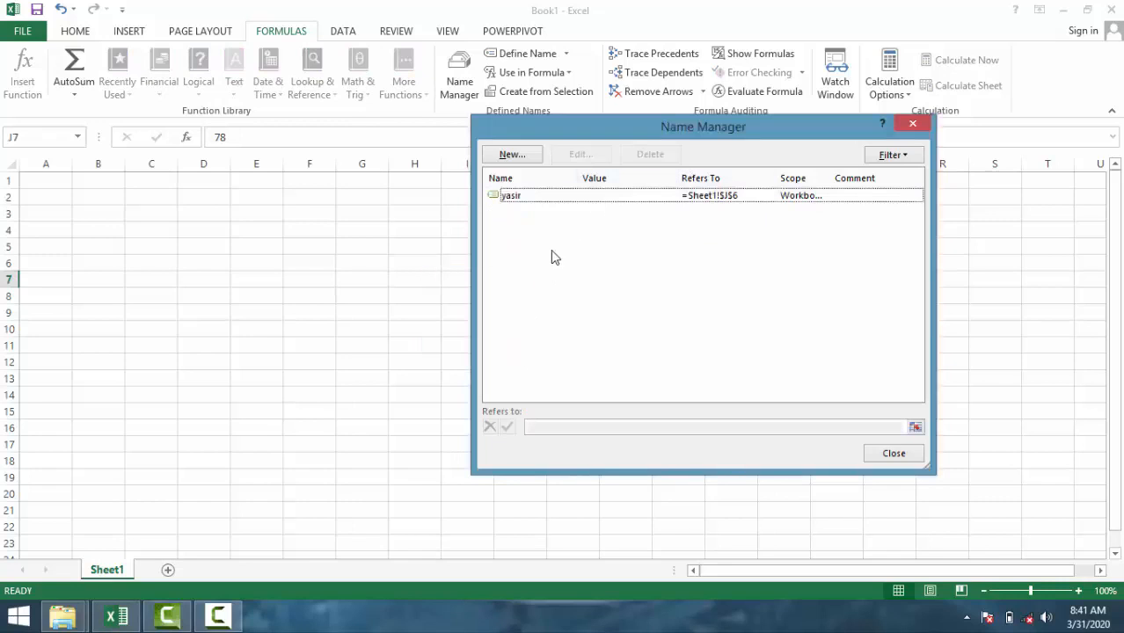
pyautogui.click(584, 195)
pyautogui.click(651, 154)
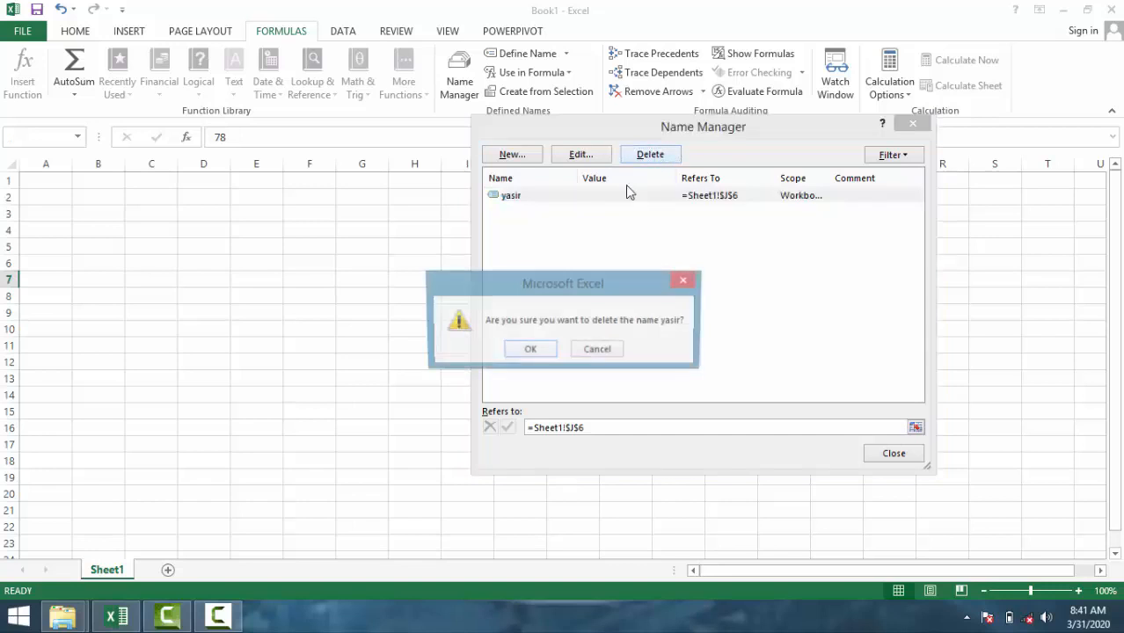
pyautogui.click(529, 350)
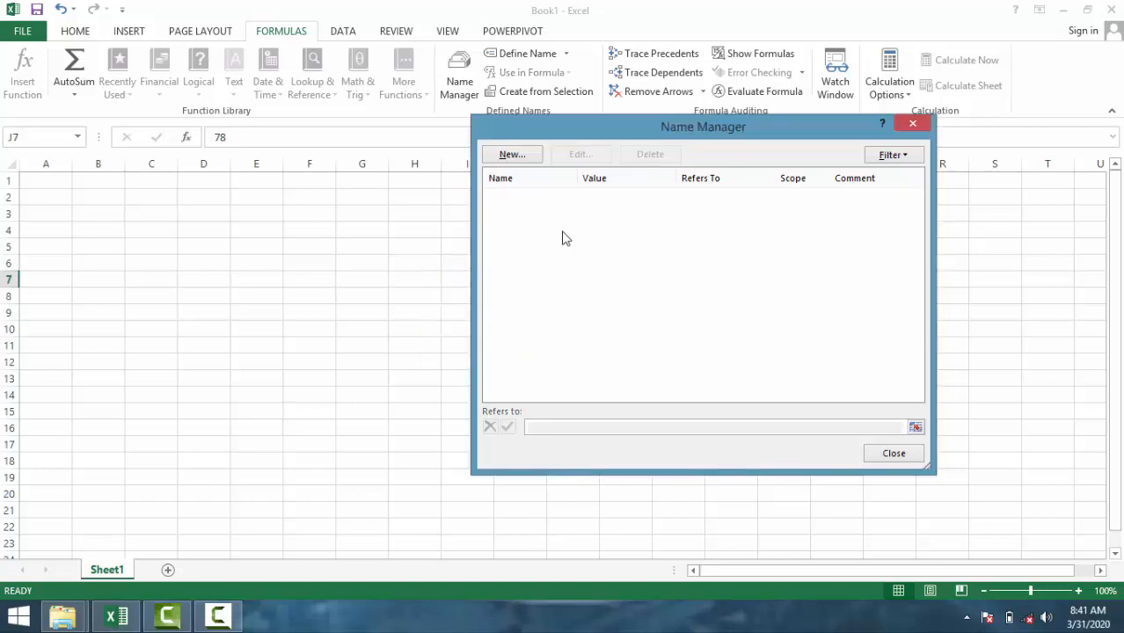
# Step: Create a workbook-scoped name from a person's first name, referring to cell J7, with the comment "this is personal area"
pyautogui.click(520, 149)
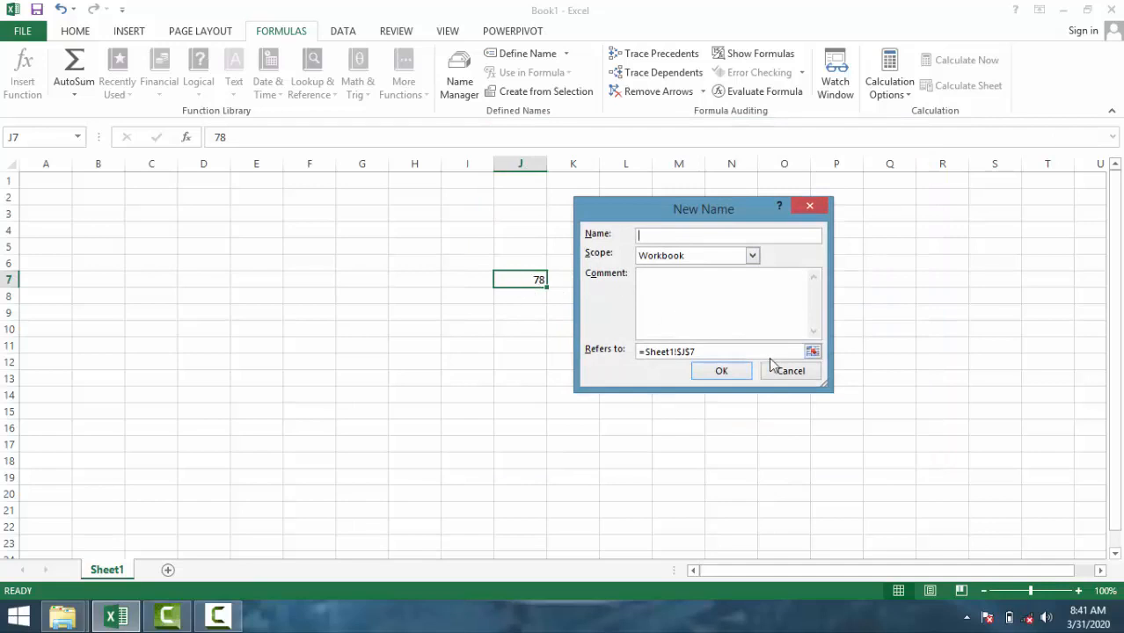
pyautogui.click(811, 352)
pyautogui.click(669, 307)
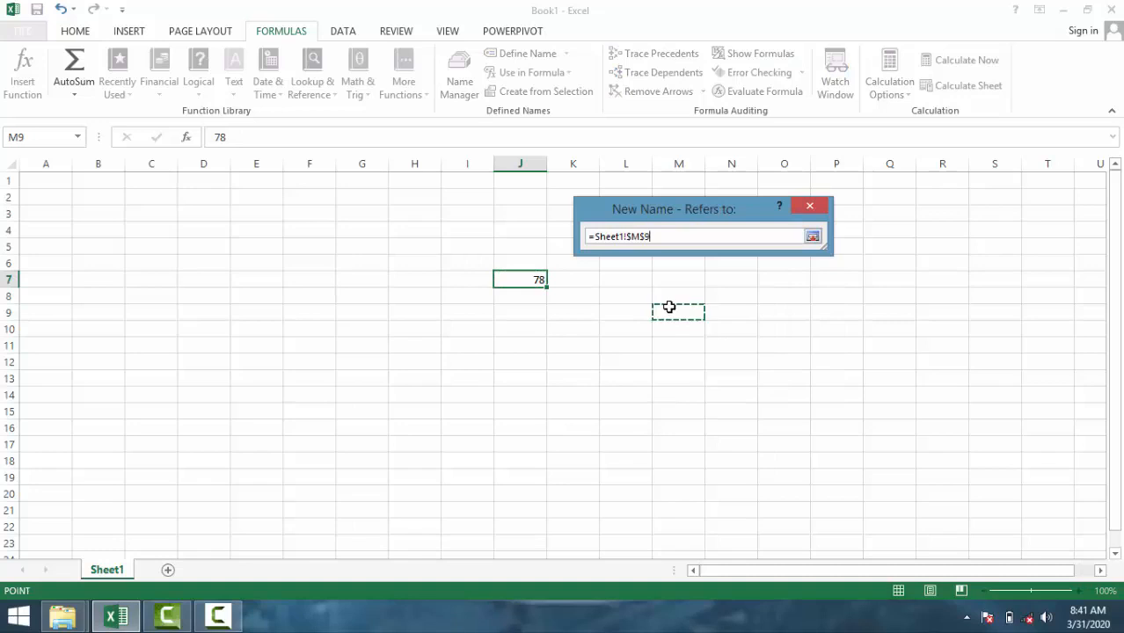
pyautogui.click(558, 280)
pyautogui.click(526, 284)
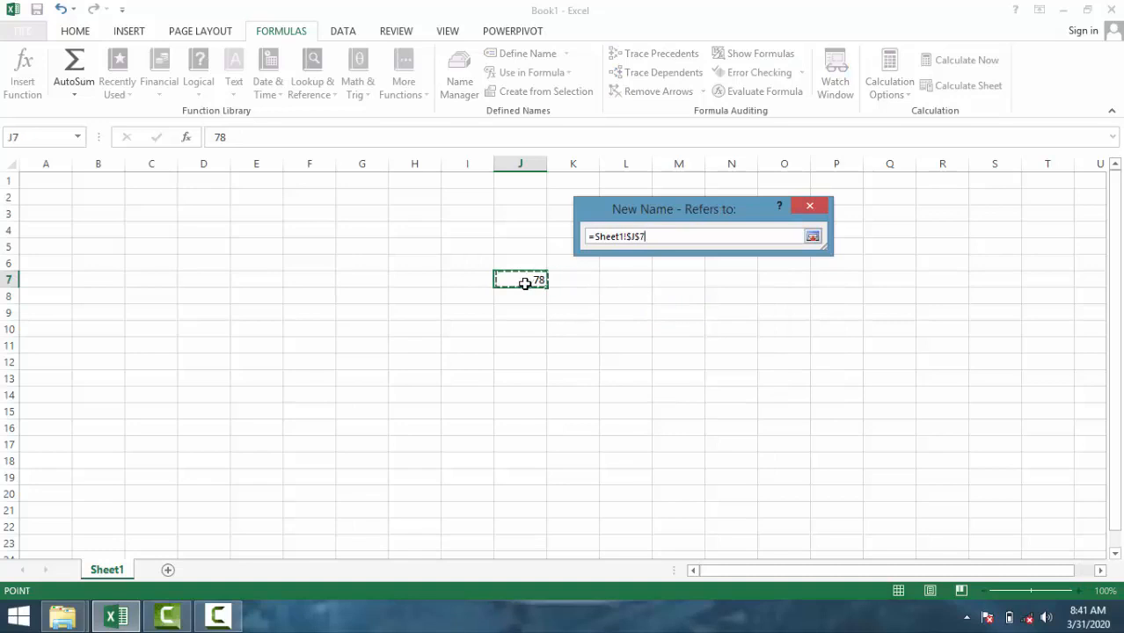
pyautogui.click(814, 237)
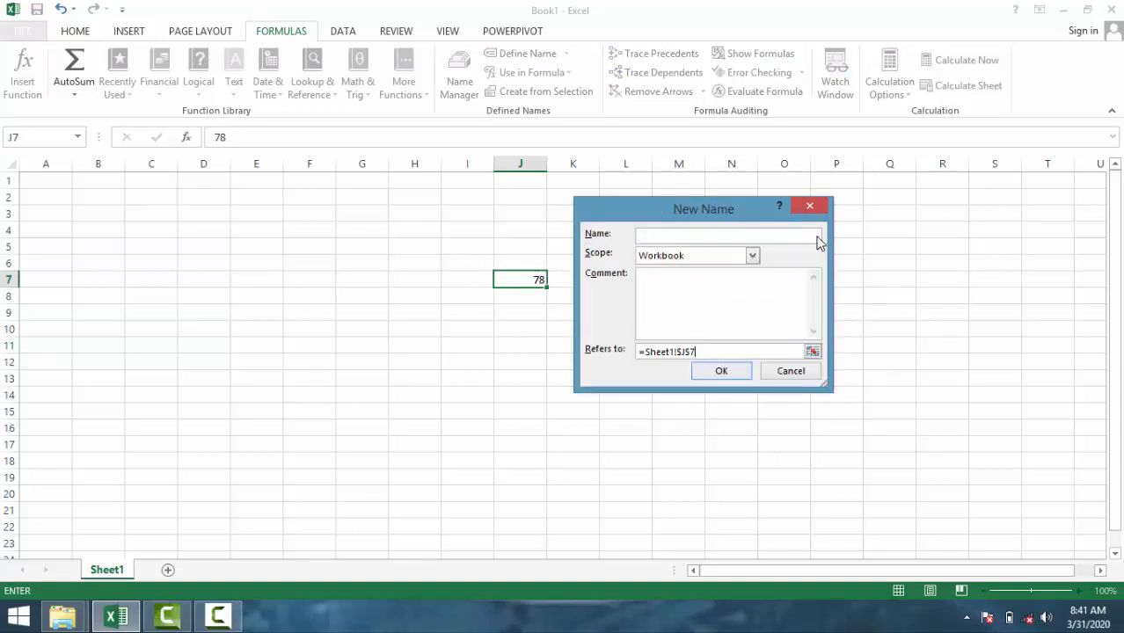
pyautogui.click(679, 233)
pyautogui.click(673, 295)
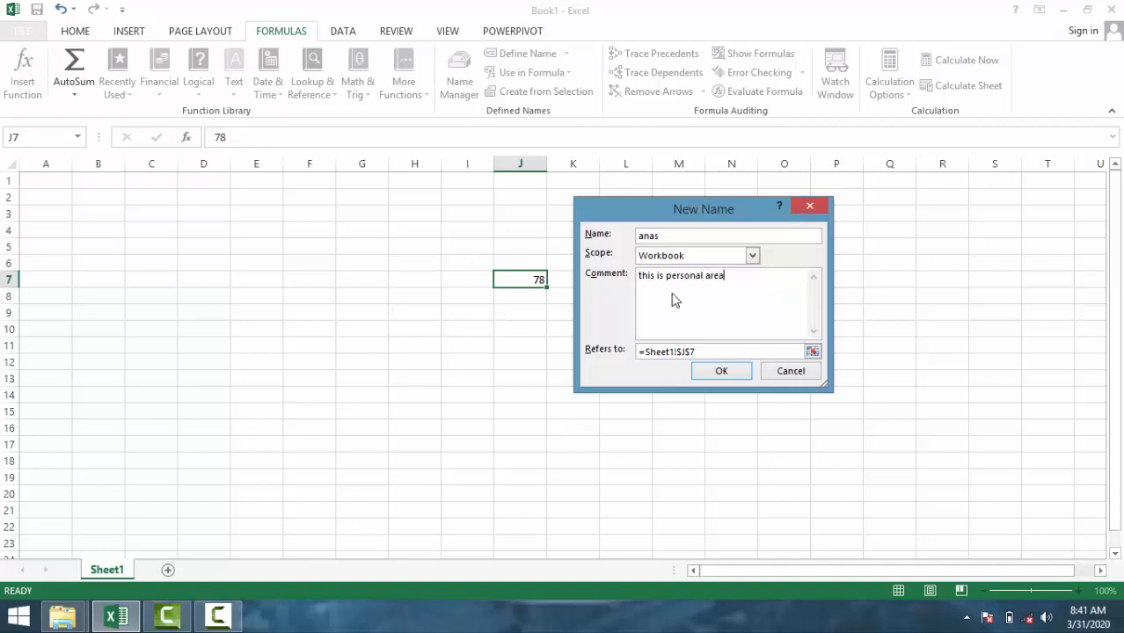
pyautogui.click(729, 373)
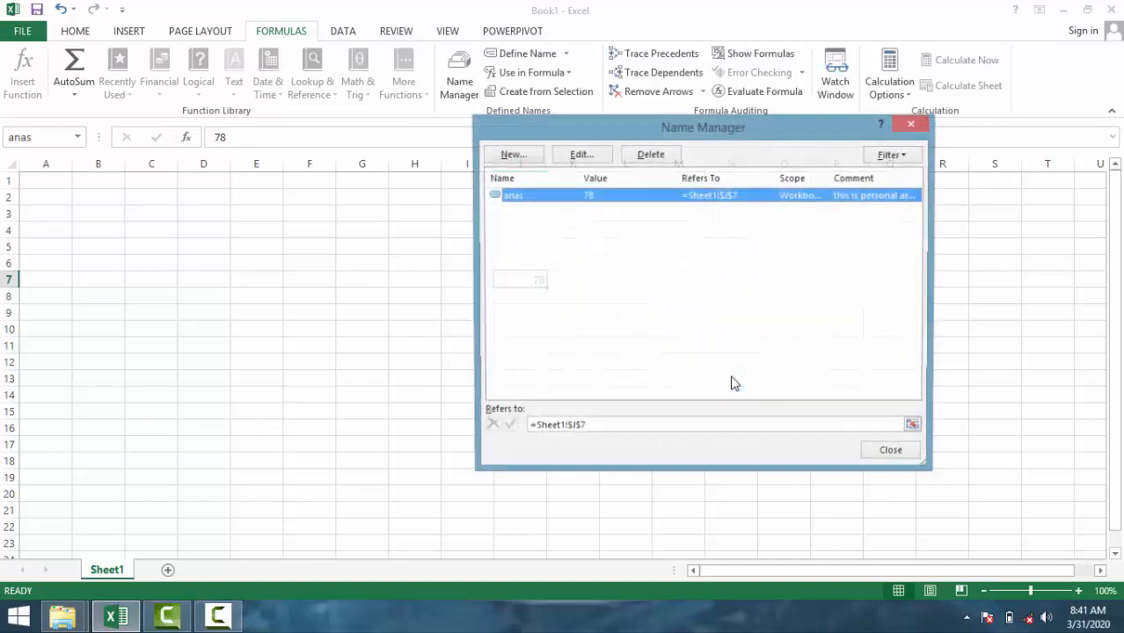
pyautogui.click(650, 289)
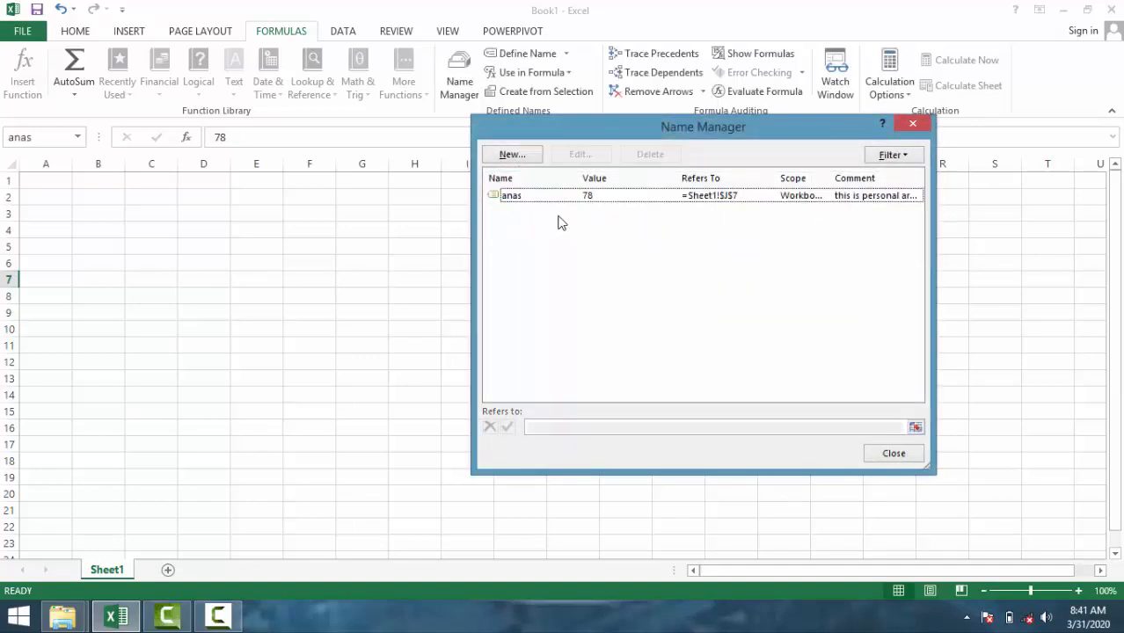
pyautogui.click(519, 200)
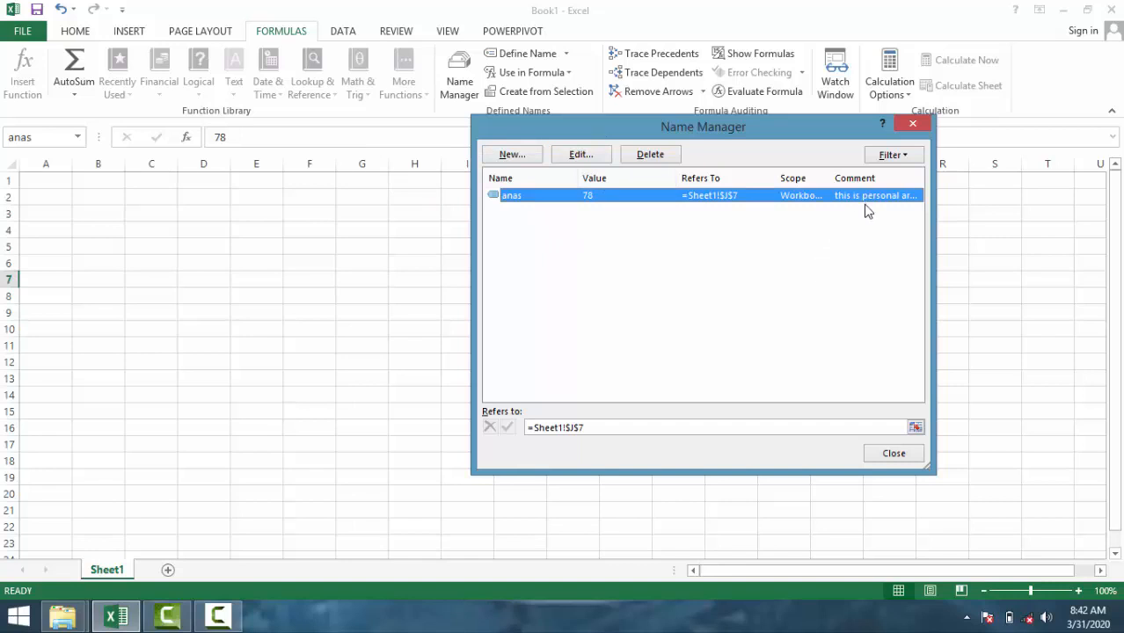
# Step: Create a second workbook-scoped name from a person's surname, referring to cell L12, with the comment "gjkh"
pyautogui.click(512, 155)
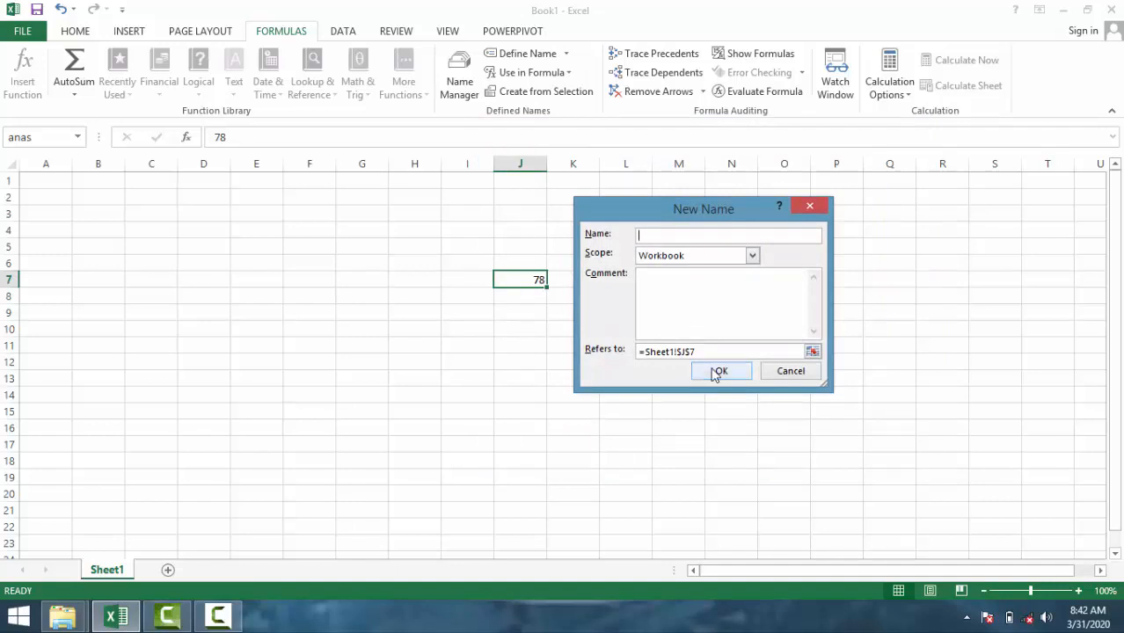
pyautogui.click(812, 352)
pyautogui.click(813, 353)
pyautogui.click(635, 358)
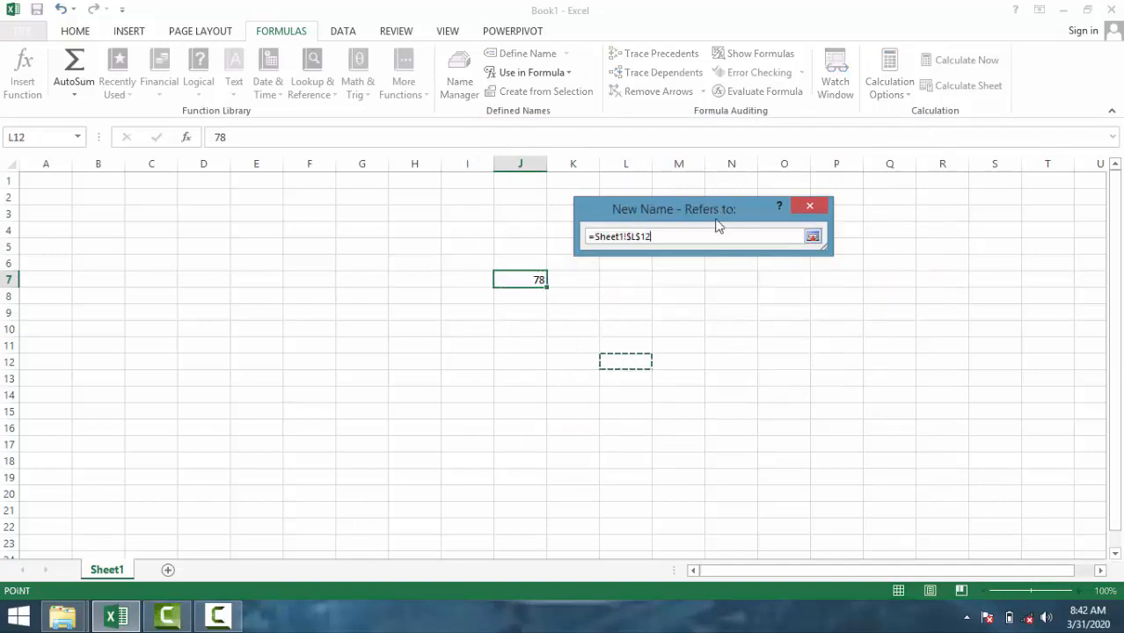
pyautogui.click(812, 234)
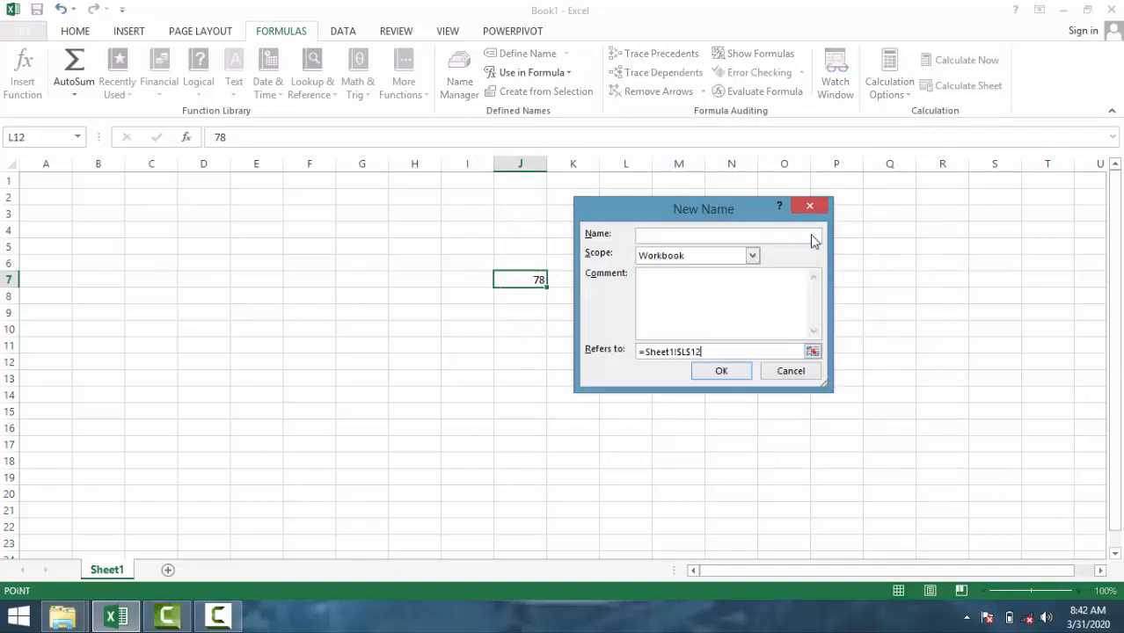
pyautogui.click(665, 238)
pyautogui.click(714, 371)
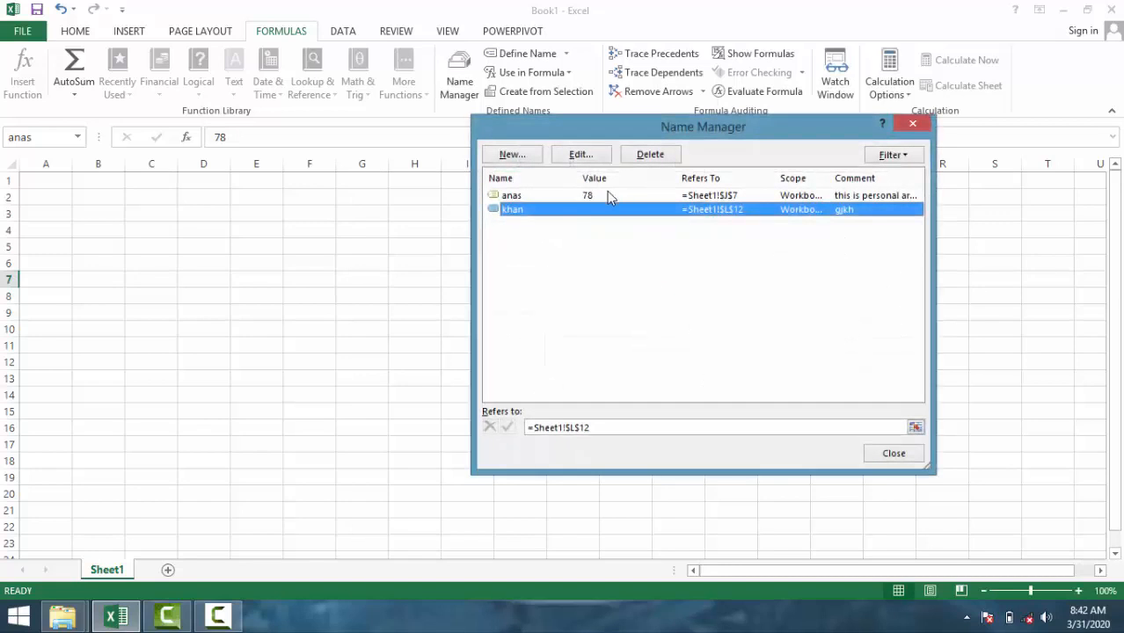
# Step: View the editing options of the defined name for cell L12 and delete that name
pyautogui.click(580, 155)
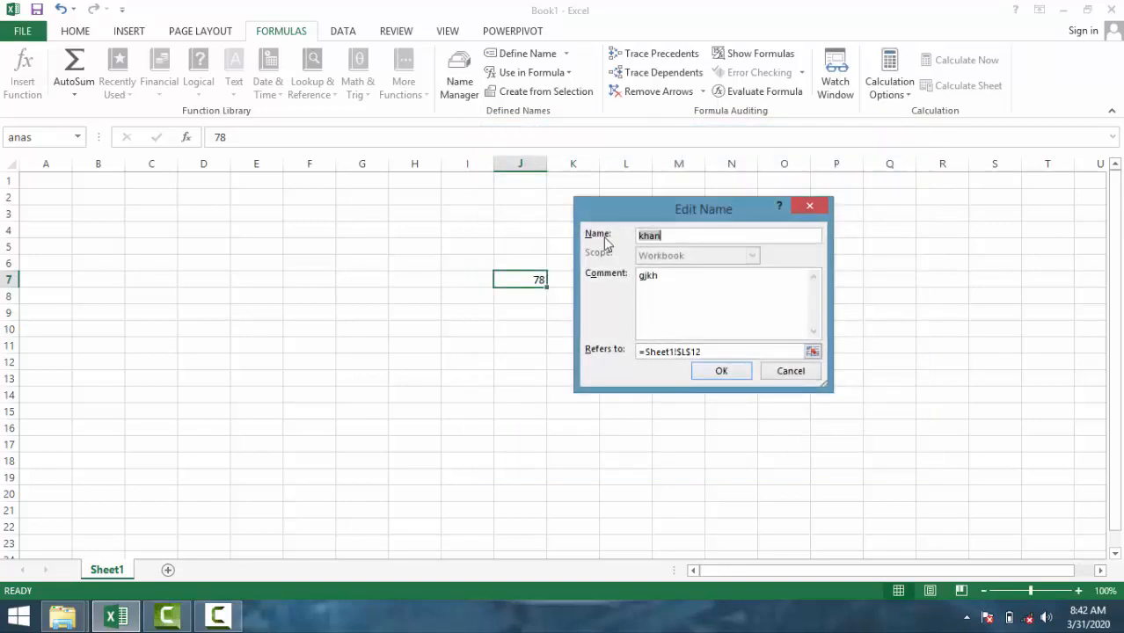
pyautogui.click(722, 372)
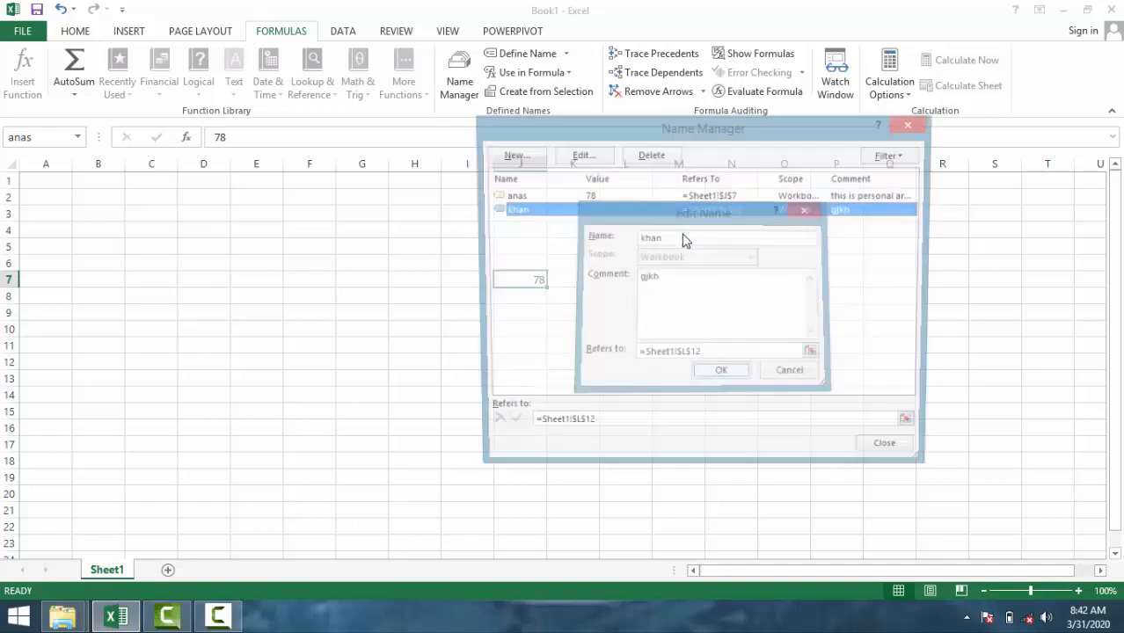
pyautogui.click(649, 155)
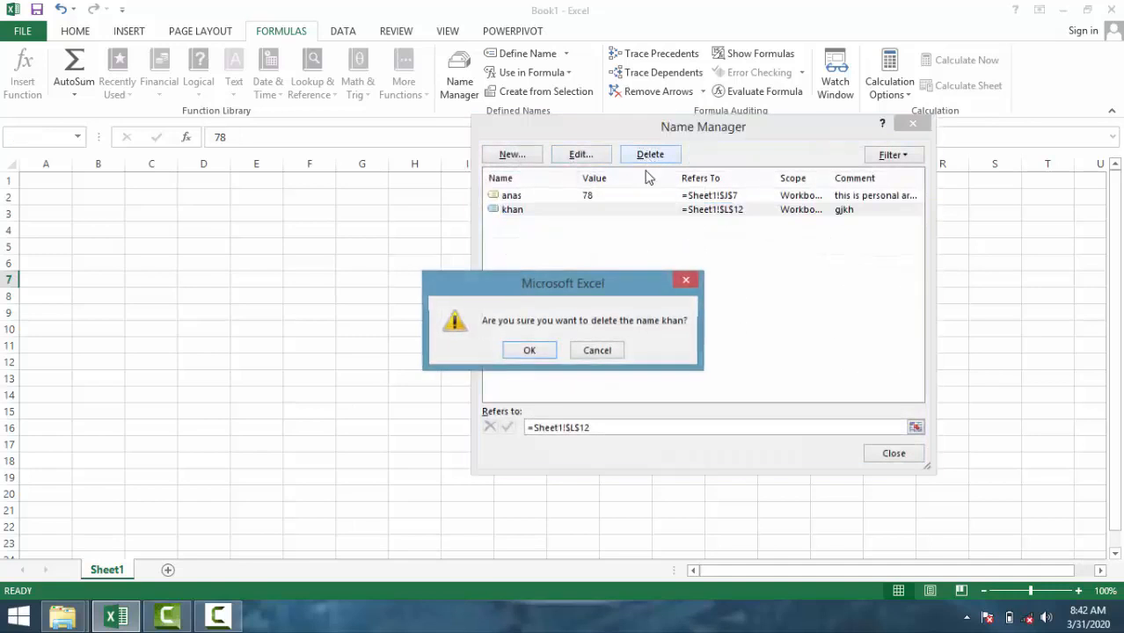
pyautogui.click(534, 352)
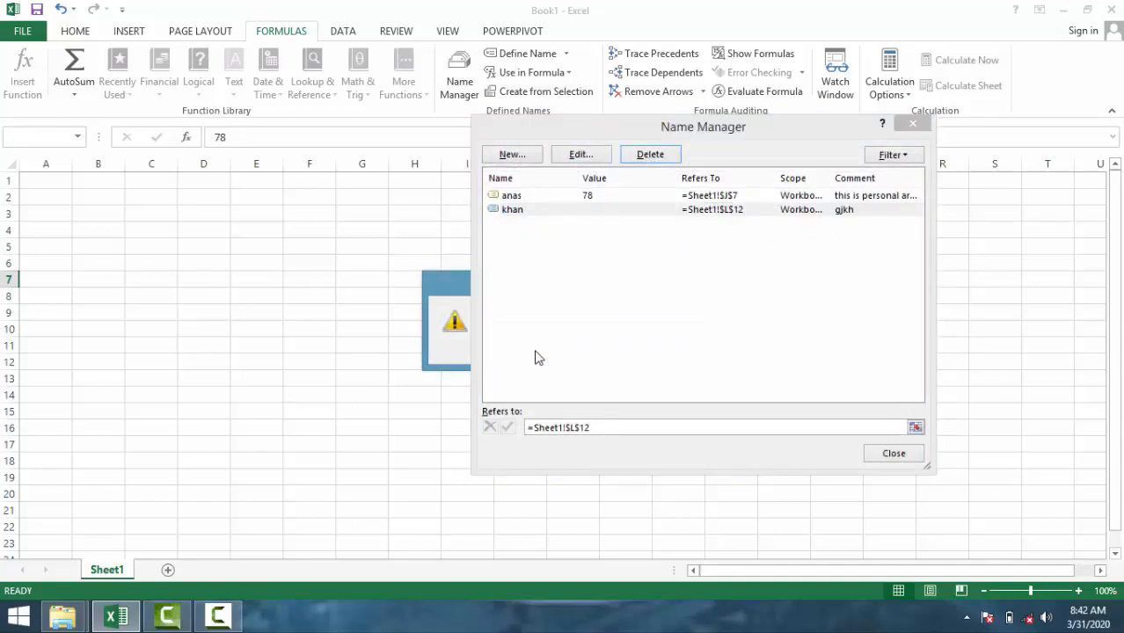
# Step: Close the Name Manager and clear the contents of cell J7
pyautogui.click(918, 127)
pyautogui.click(671, 295)
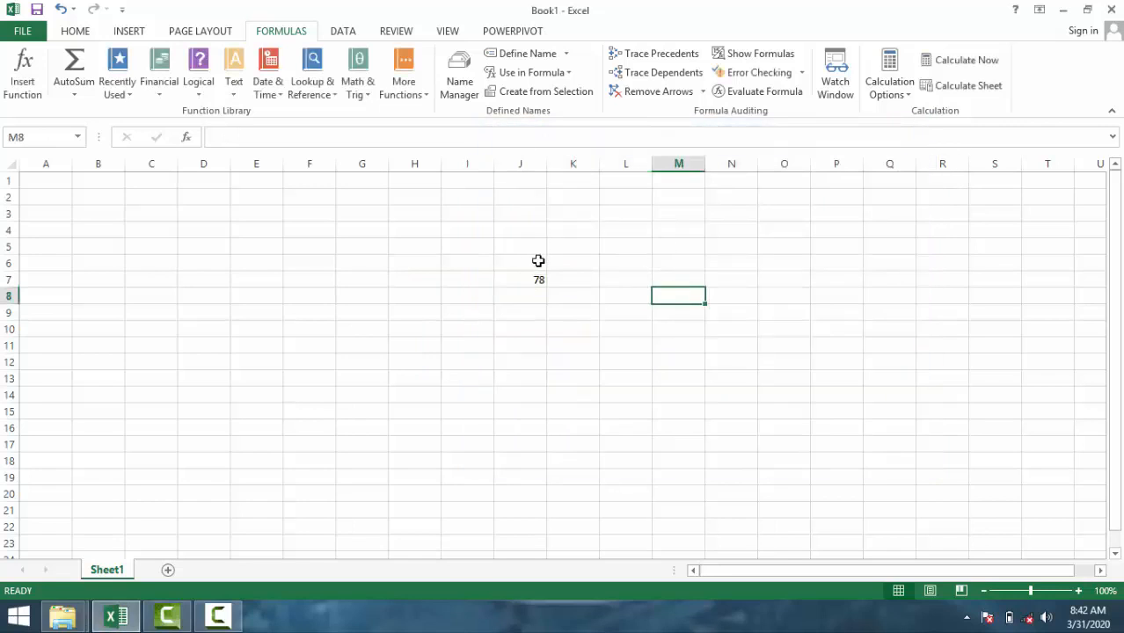
pyautogui.click(528, 285)
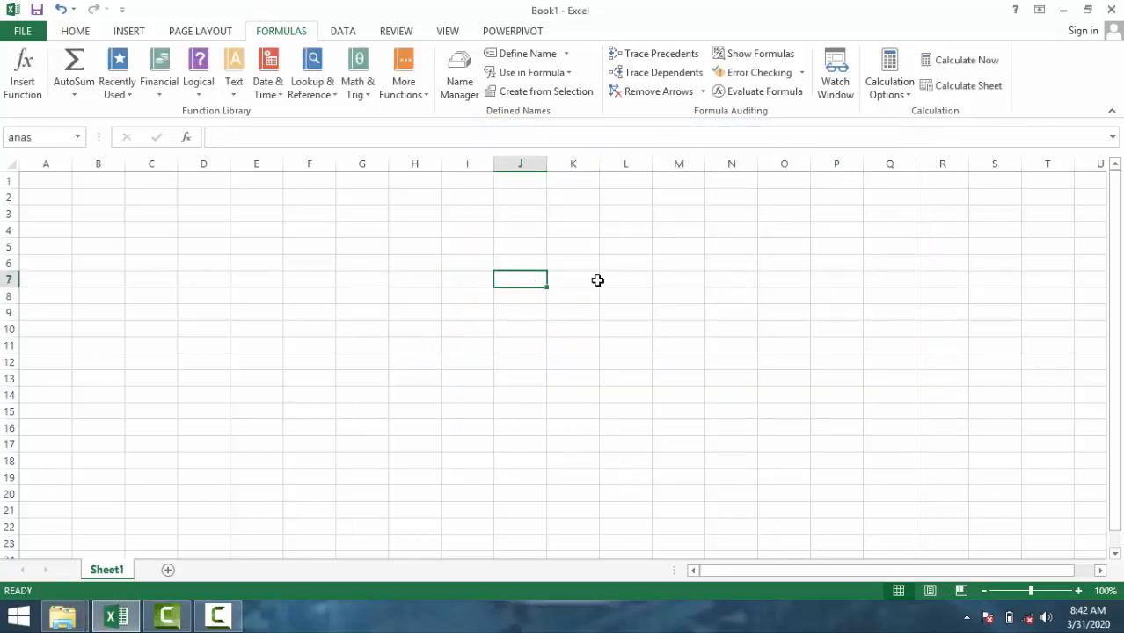
pyautogui.click(660, 327)
pyautogui.moveTo(614, 284); pyautogui.dragTo(610, 289)
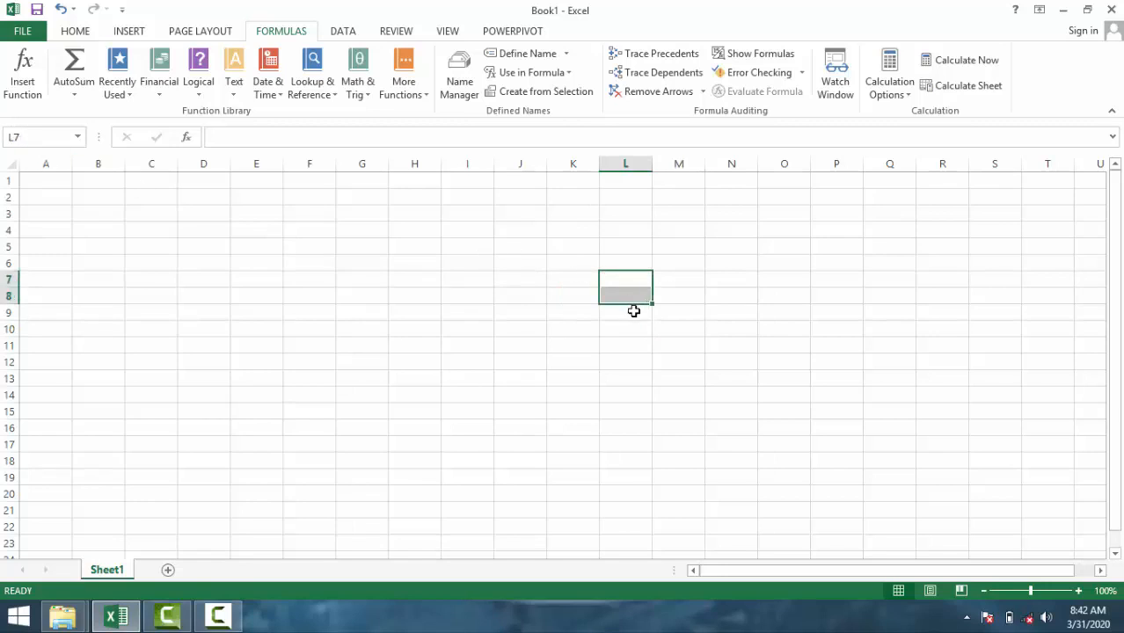
pyautogui.click(617, 314)
# Step: Start defining a new name LI for cell J8 with Workbook as its scope
pyautogui.click(533, 295)
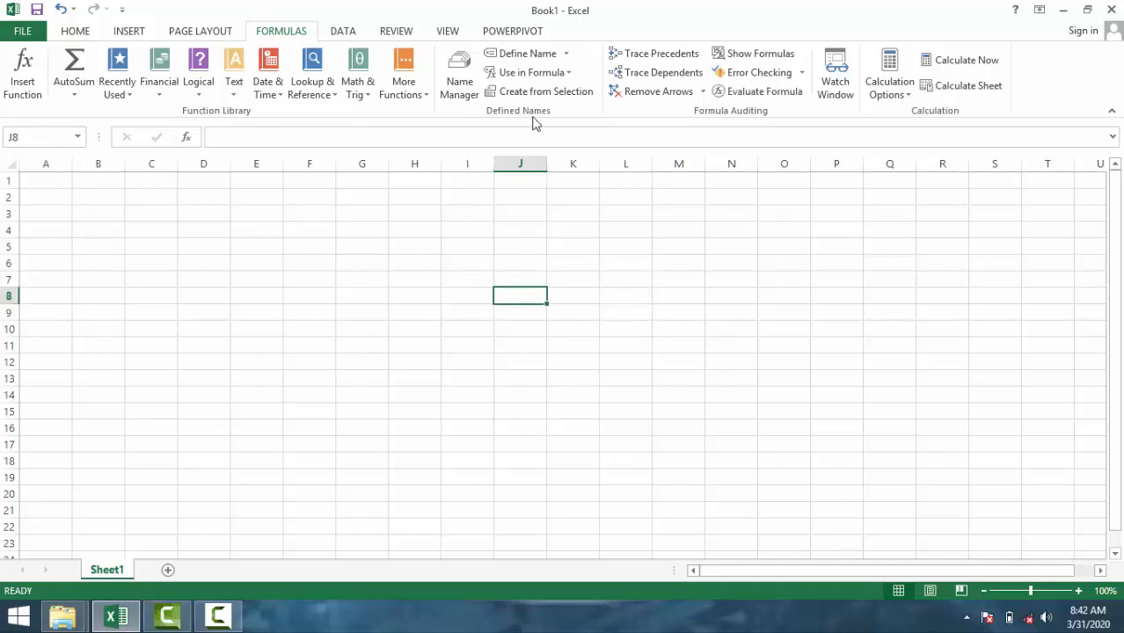
pyautogui.click(539, 56)
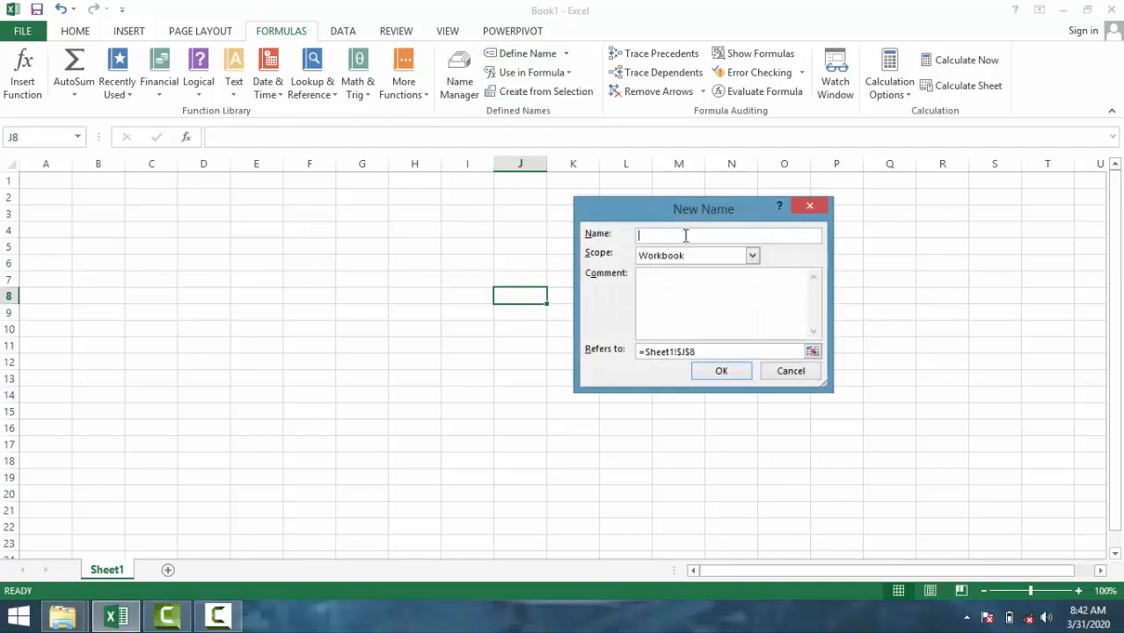
pyautogui.click(758, 262)
pyautogui.click(758, 262)
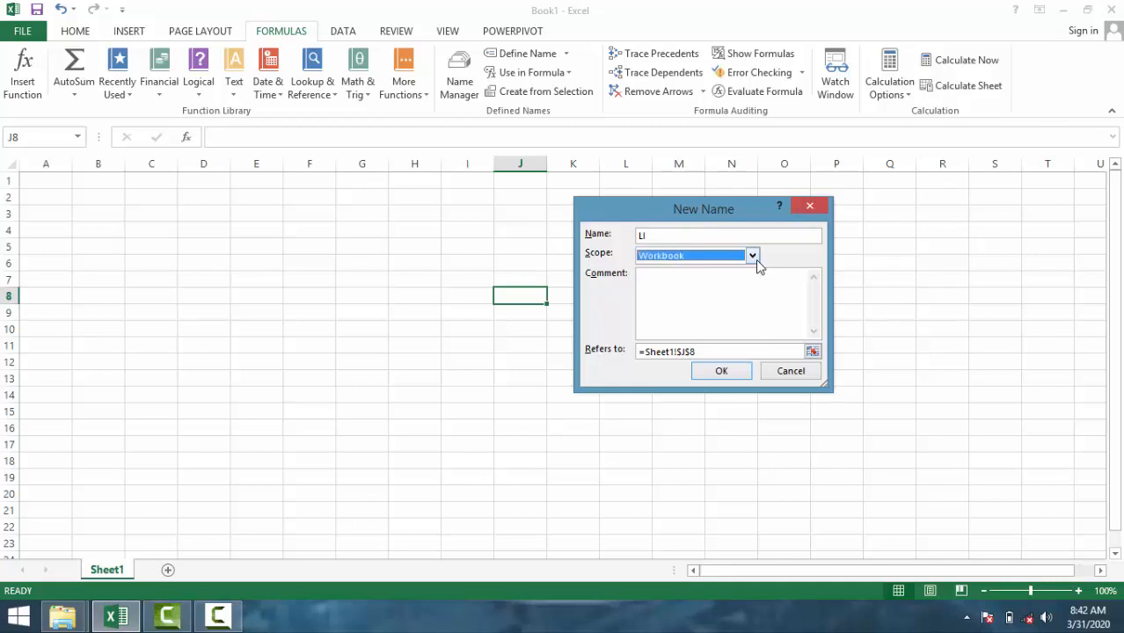
pyautogui.click(758, 263)
pyautogui.click(758, 263)
# Step: Add the comment "PERSONAL" to the new name, keep its reference on cell J8, and create it
pyautogui.click(695, 330)
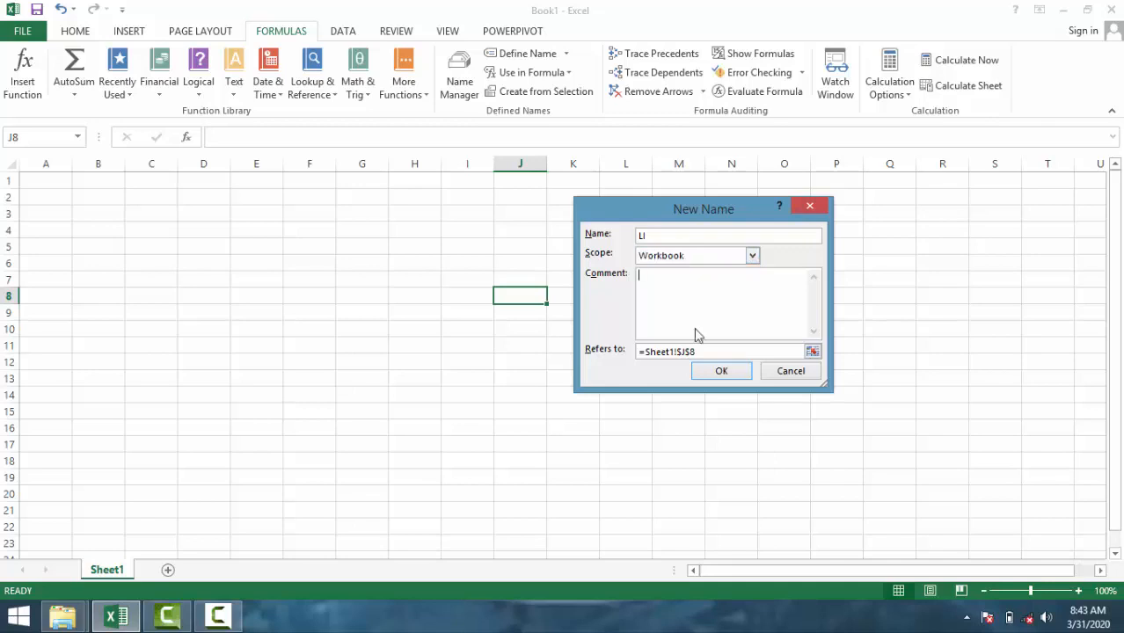
pyautogui.write('PERSOL')
pyautogui.press('BackSpace')
pyautogui.write('NAL')
pyautogui.click(813, 352)
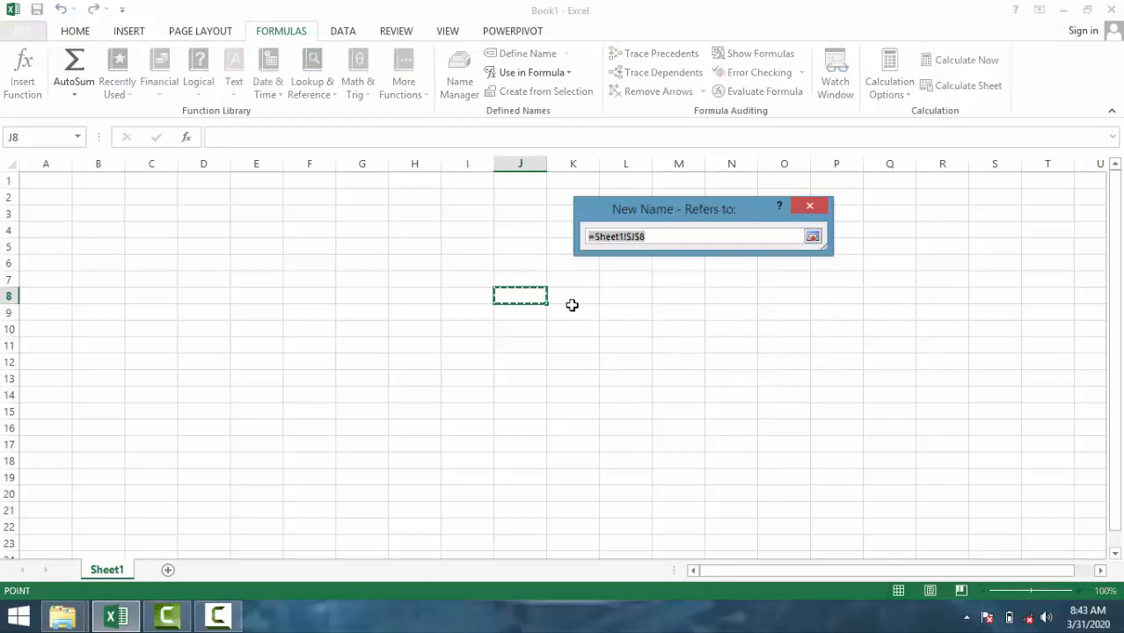
pyautogui.click(812, 237)
pyautogui.click(722, 371)
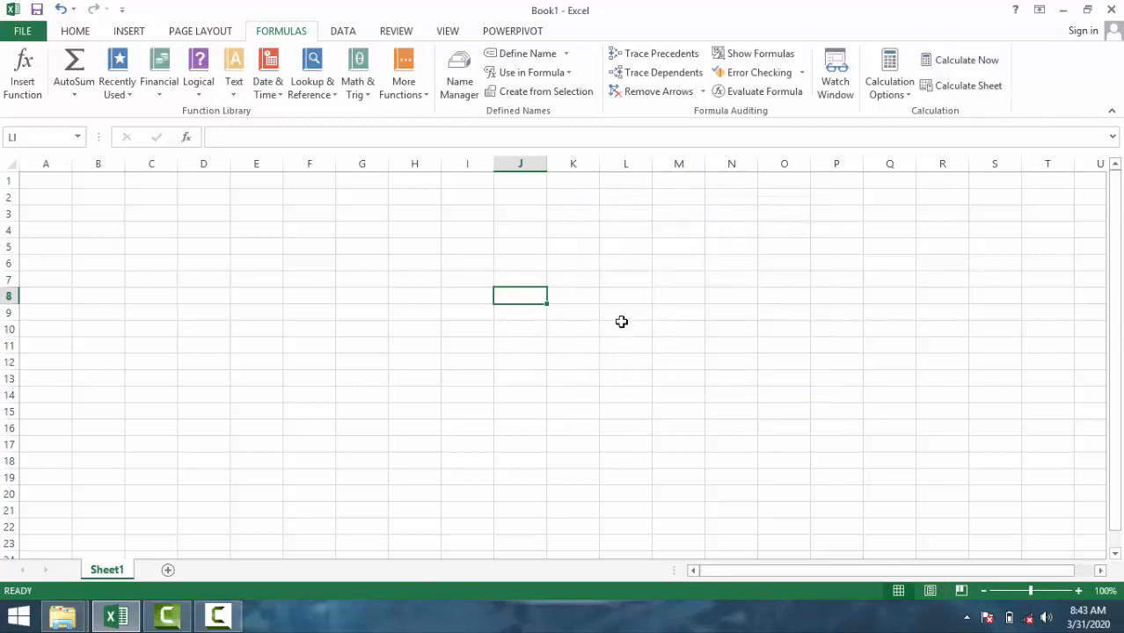
pyautogui.click(579, 352)
pyautogui.click(562, 315)
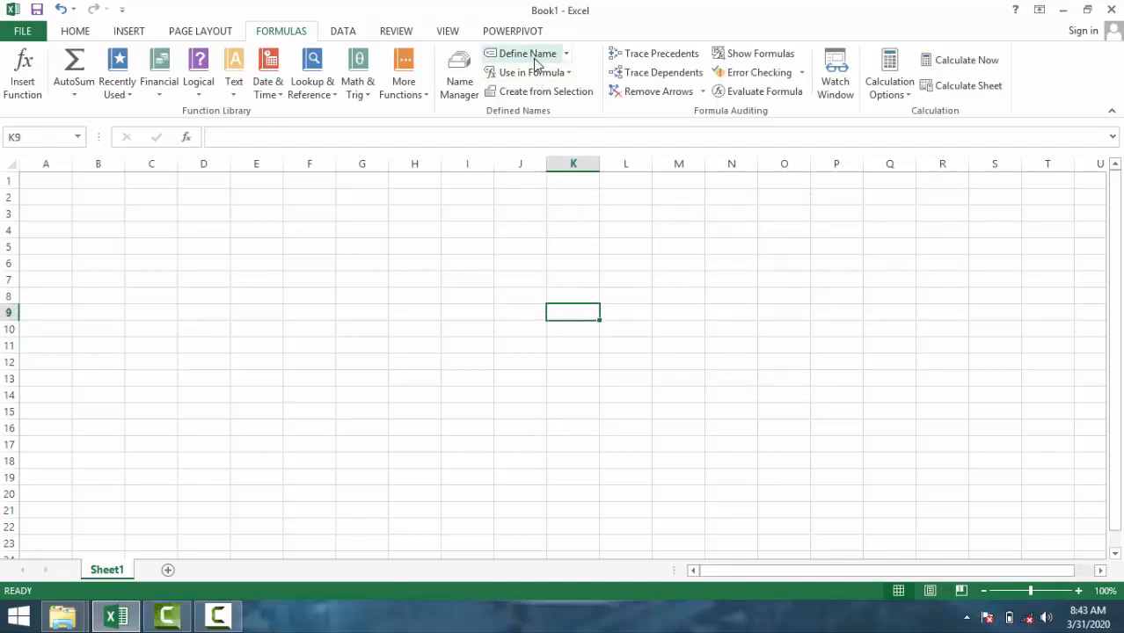
pyautogui.click(564, 56)
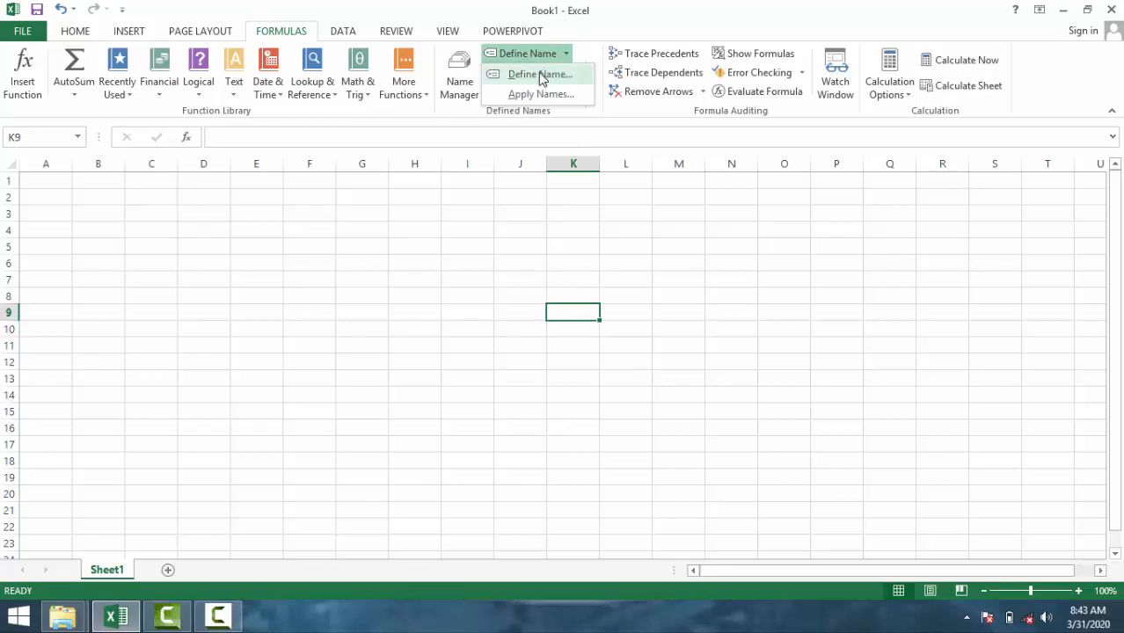
pyautogui.click(544, 72)
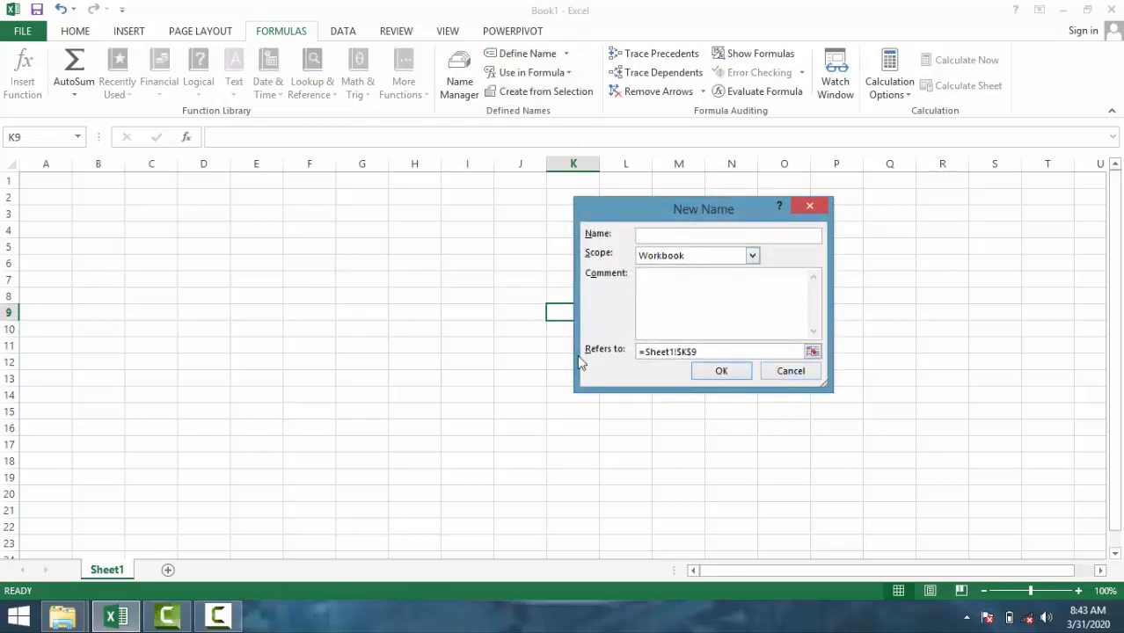
pyautogui.click(790, 370)
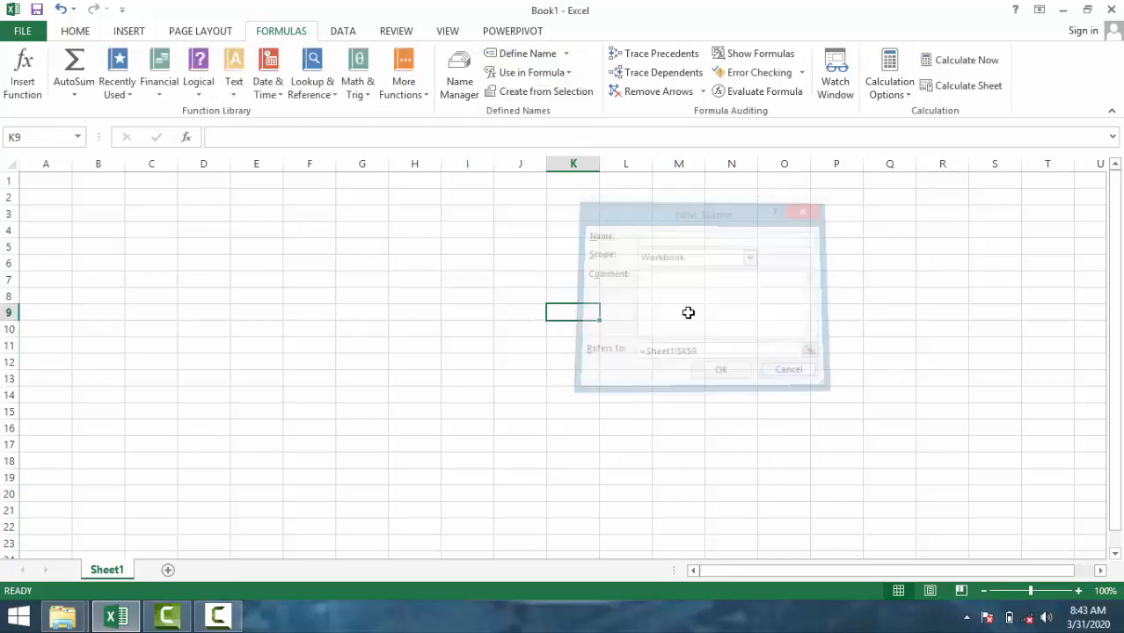
# Step: Try inserting the defined name of cell J7 into a formula in cell K9 with Use in Formula, and discard the entry
pyautogui.click(532, 75)
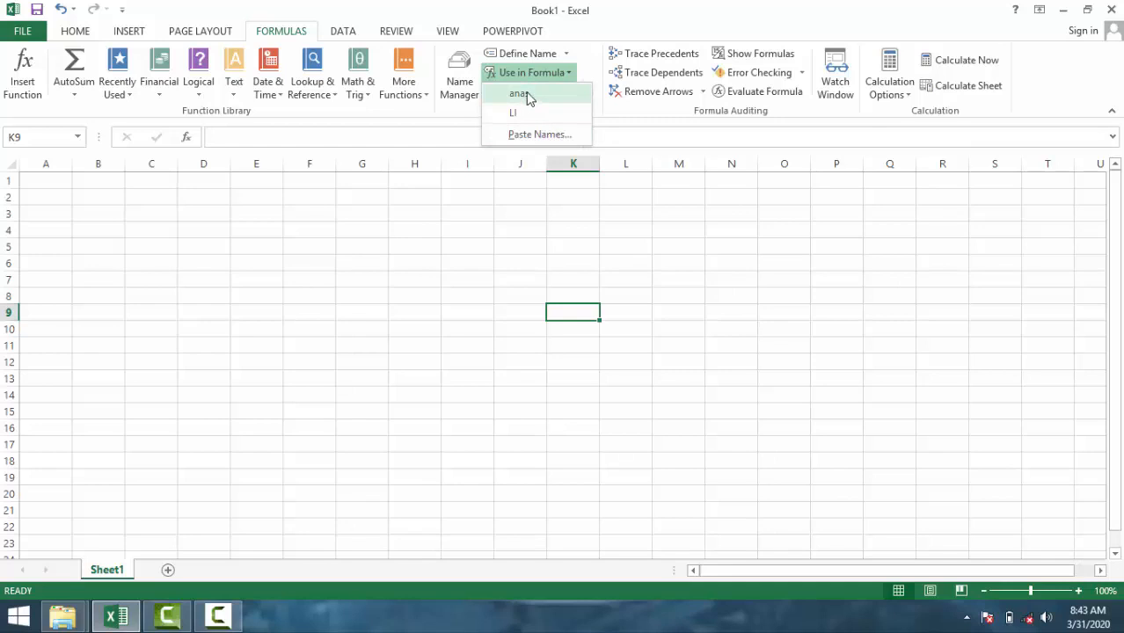
pyautogui.click(528, 98)
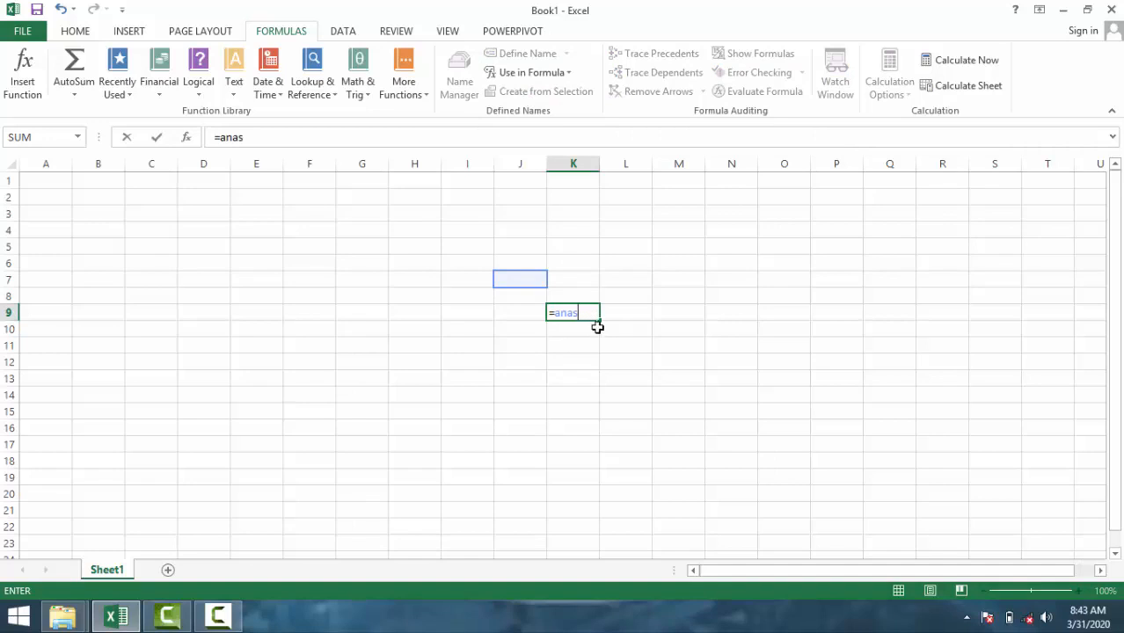
pyautogui.press('BackSpace')
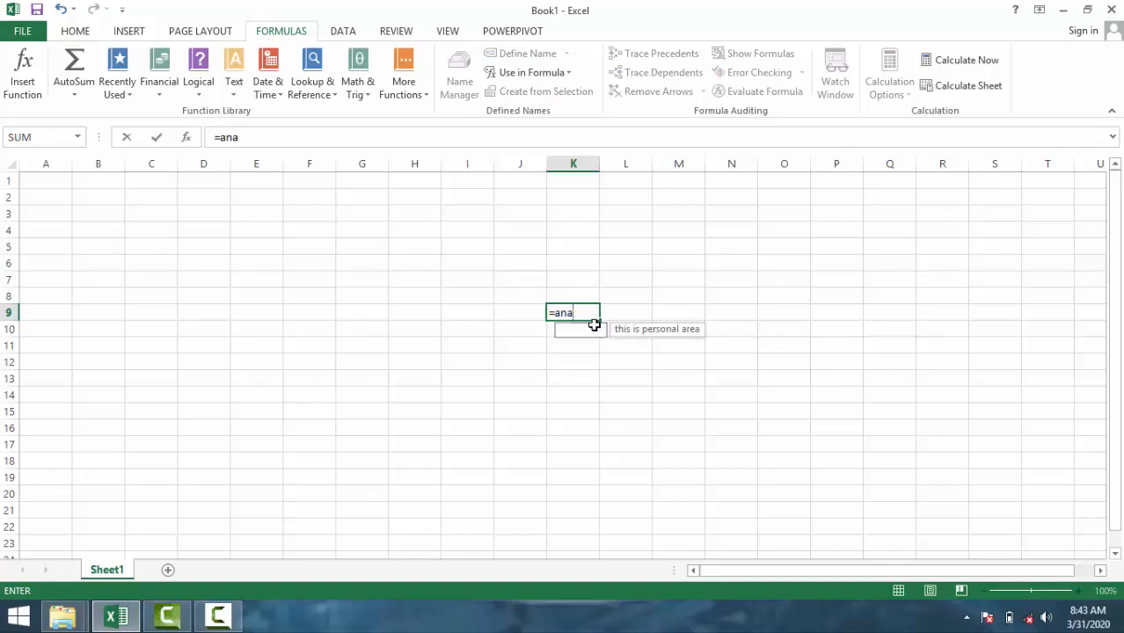
pyautogui.press('Escape')
pyautogui.click(665, 323)
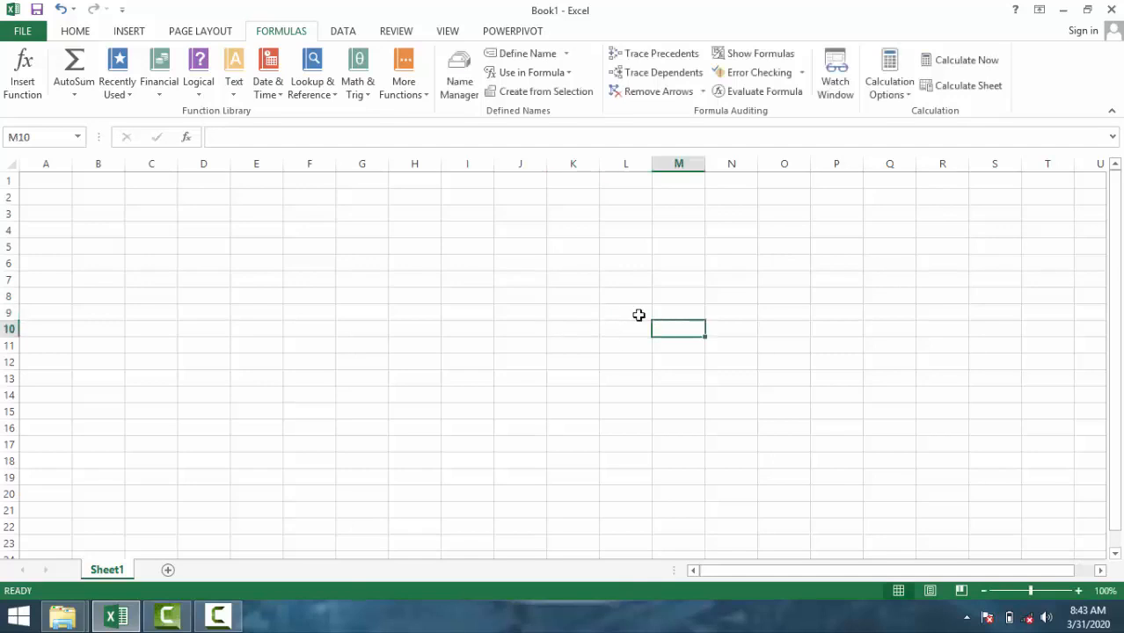
# Step: Define a person's first name as the name of cell K9, with Workbook as its scope
pyautogui.click(590, 310)
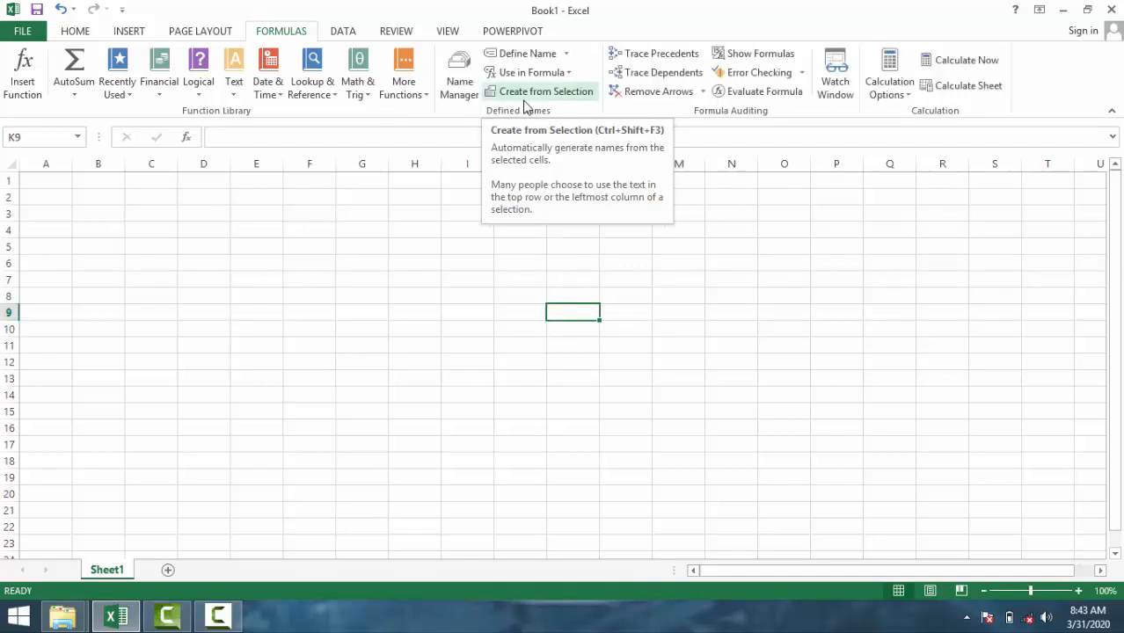
pyautogui.click(528, 54)
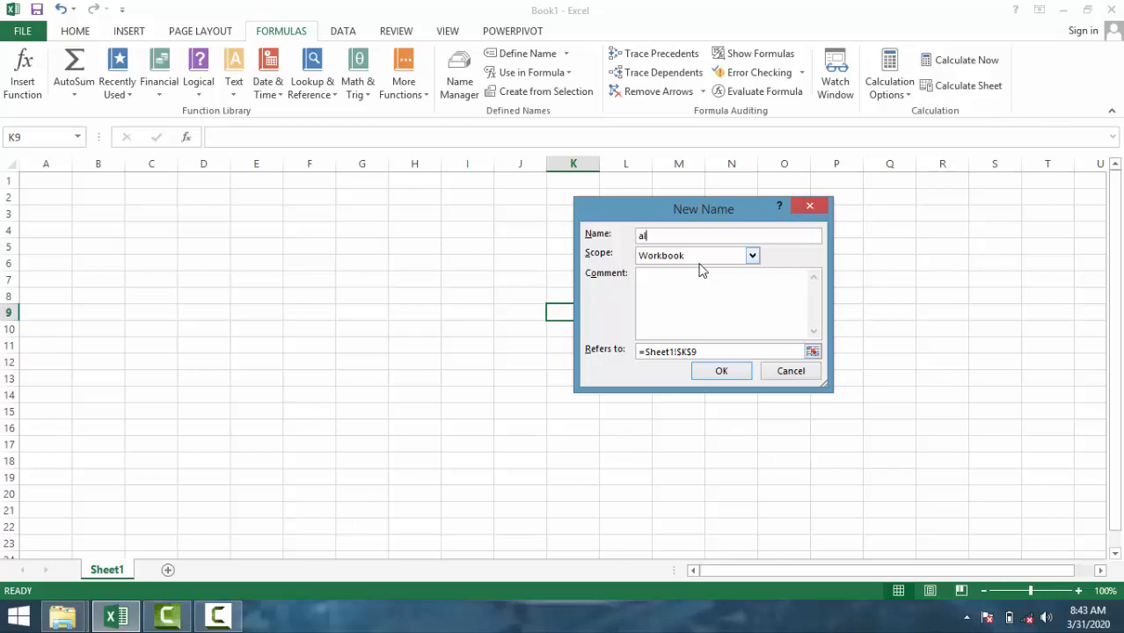
pyautogui.click(717, 371)
pyautogui.click(663, 334)
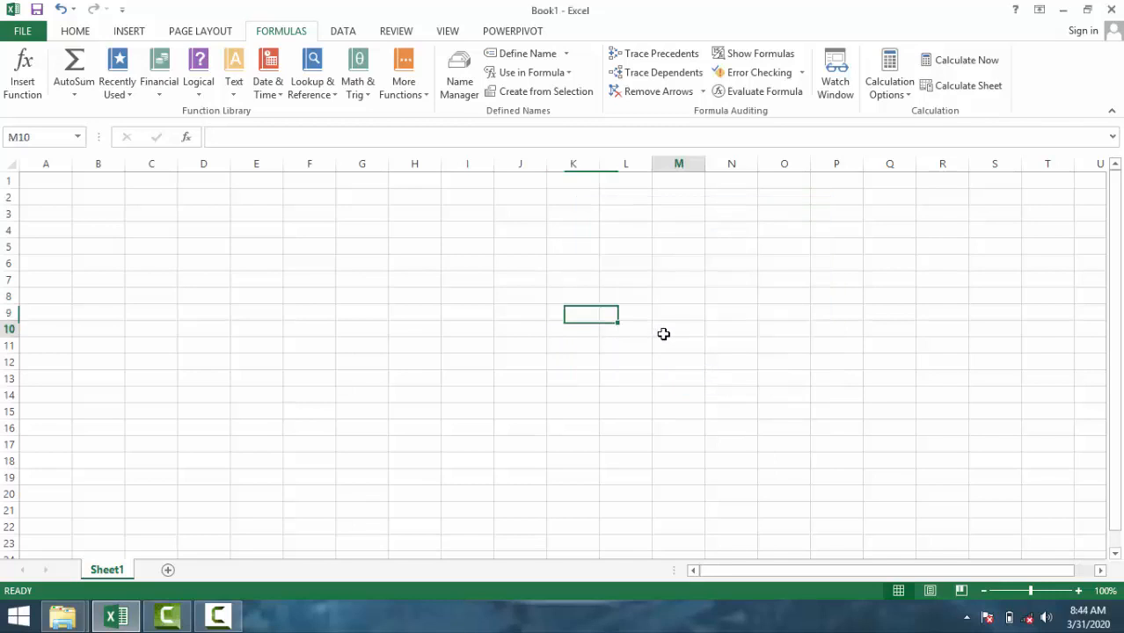
pyautogui.click(586, 316)
pyautogui.click(580, 328)
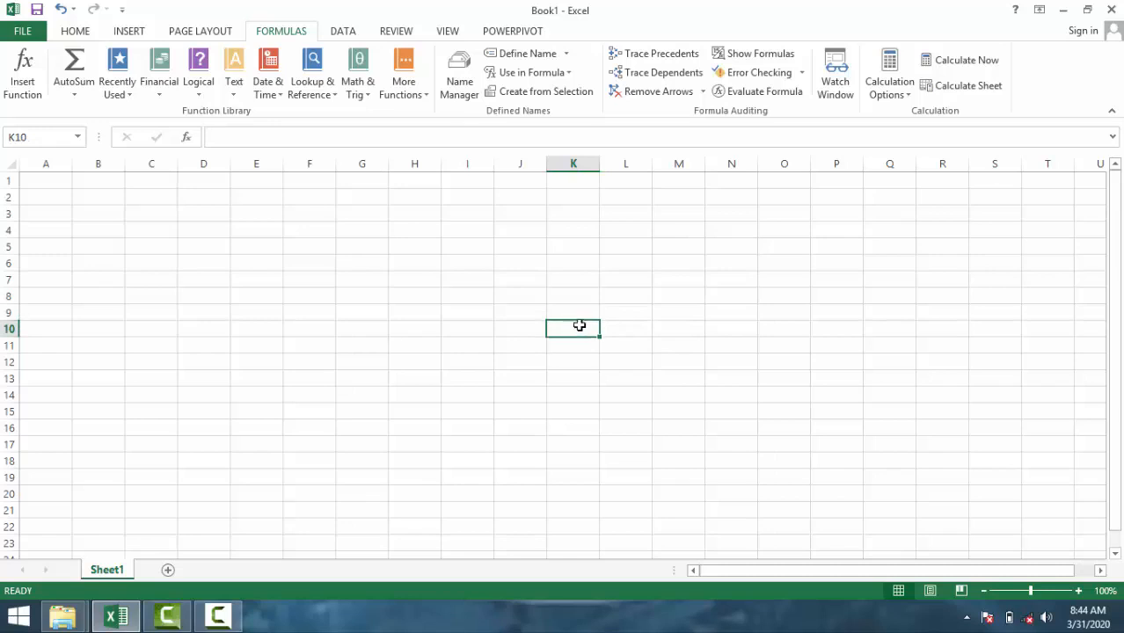
pyautogui.click(580, 262)
pyautogui.click(578, 245)
pyautogui.click(644, 299)
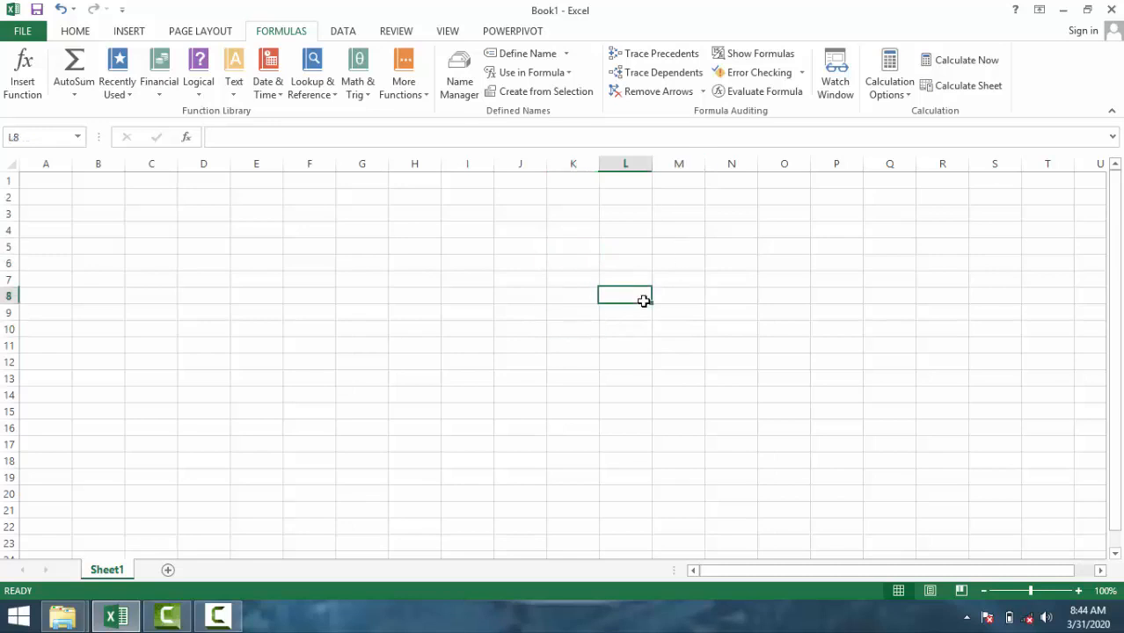
# Step: Enter a SUM formula in cell N10 that adds the defined names of cells J7 and K9, and review its references
pyautogui.click(741, 326)
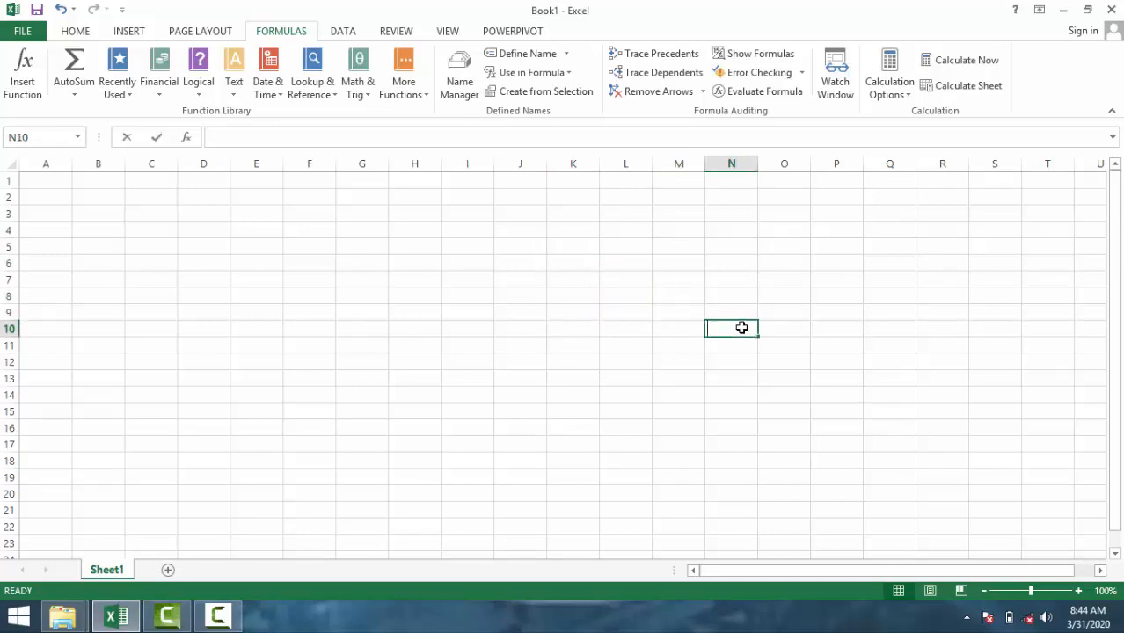
pyautogui.write('=a')
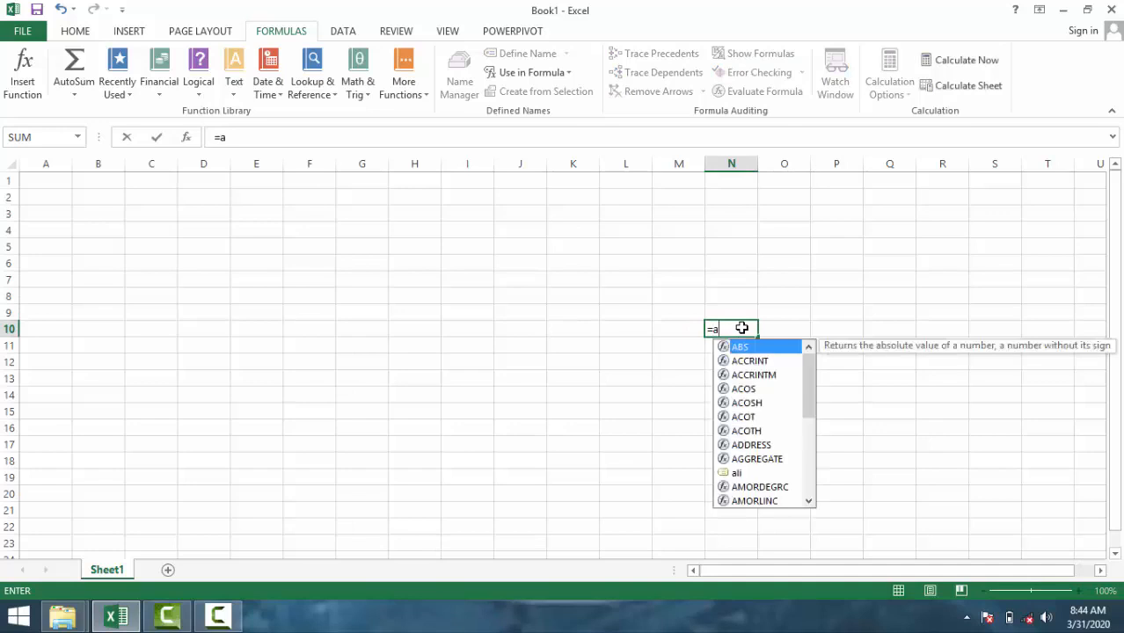
pyautogui.press('BackSpace')
pyautogui.write('sum')
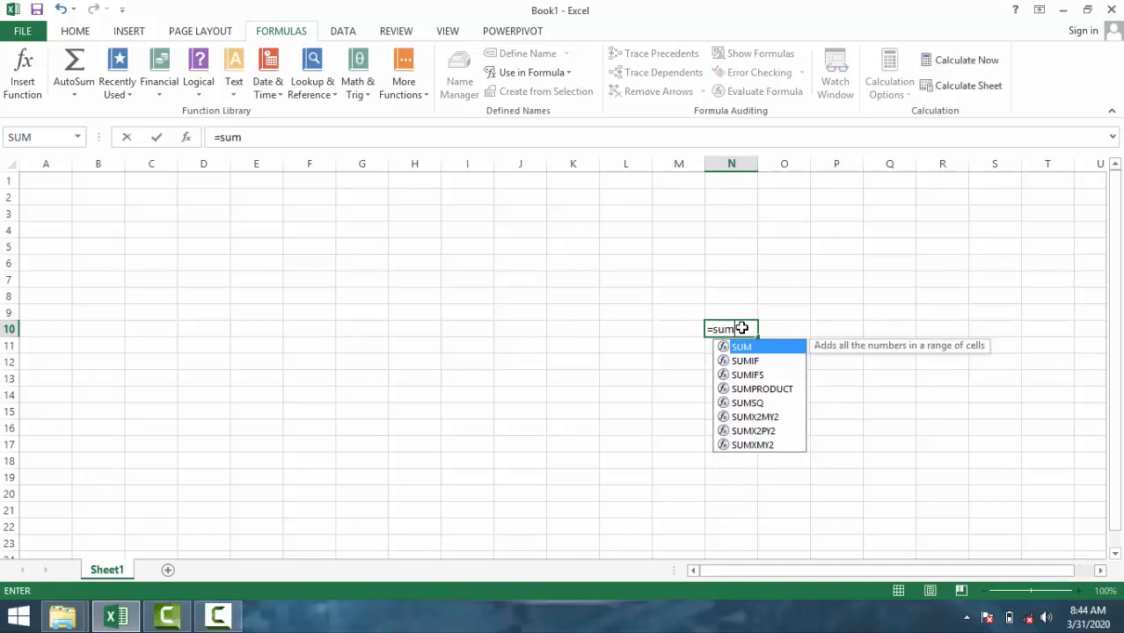
pyautogui.write('(anas')
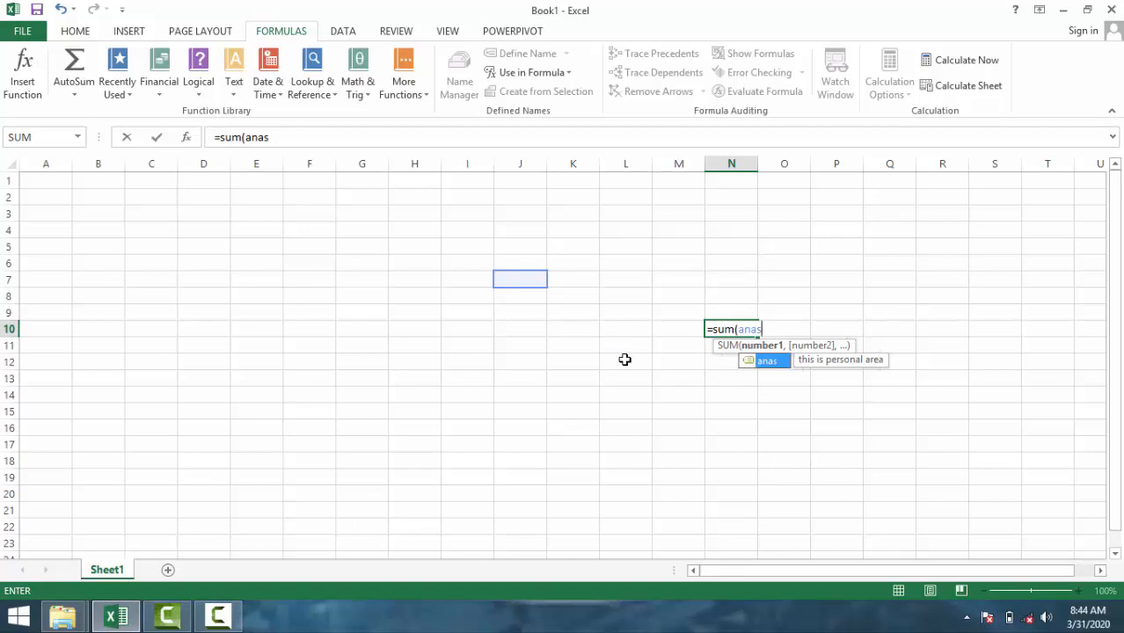
pyautogui.write(',')
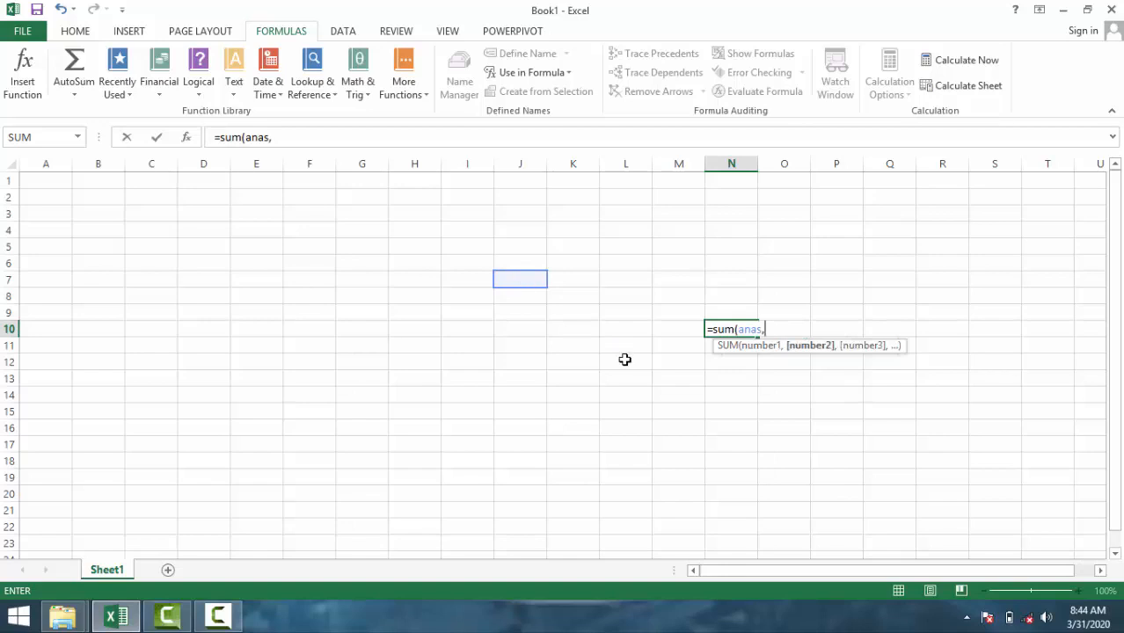
pyautogui.write('ali')
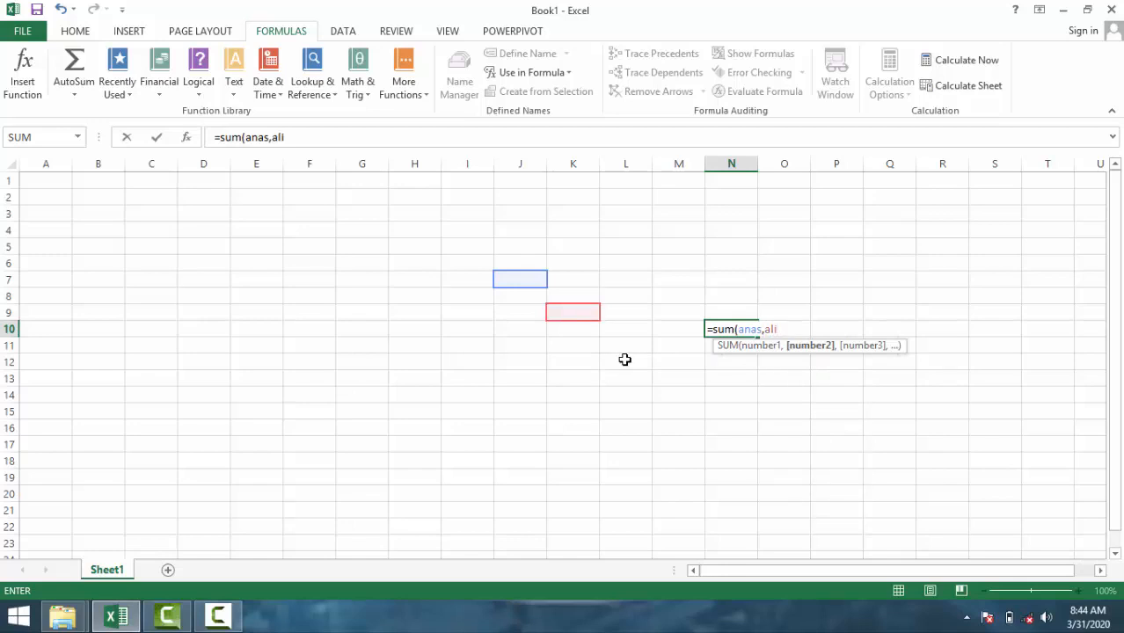
pyautogui.write(')')
pyautogui.press('Return')
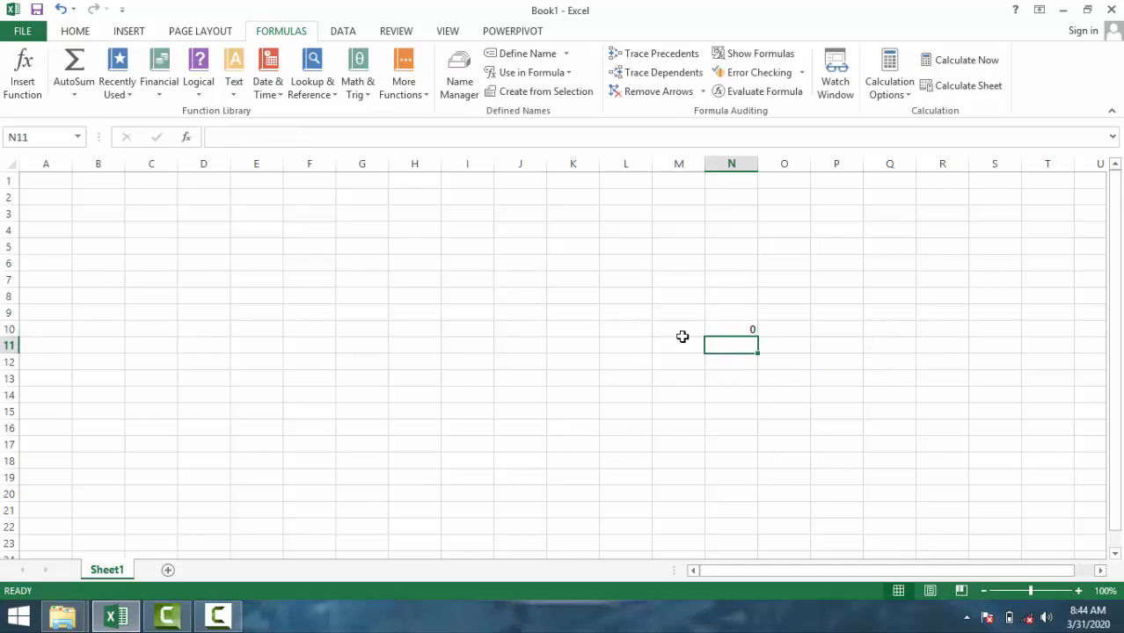
pyautogui.doubleClick(740, 331)
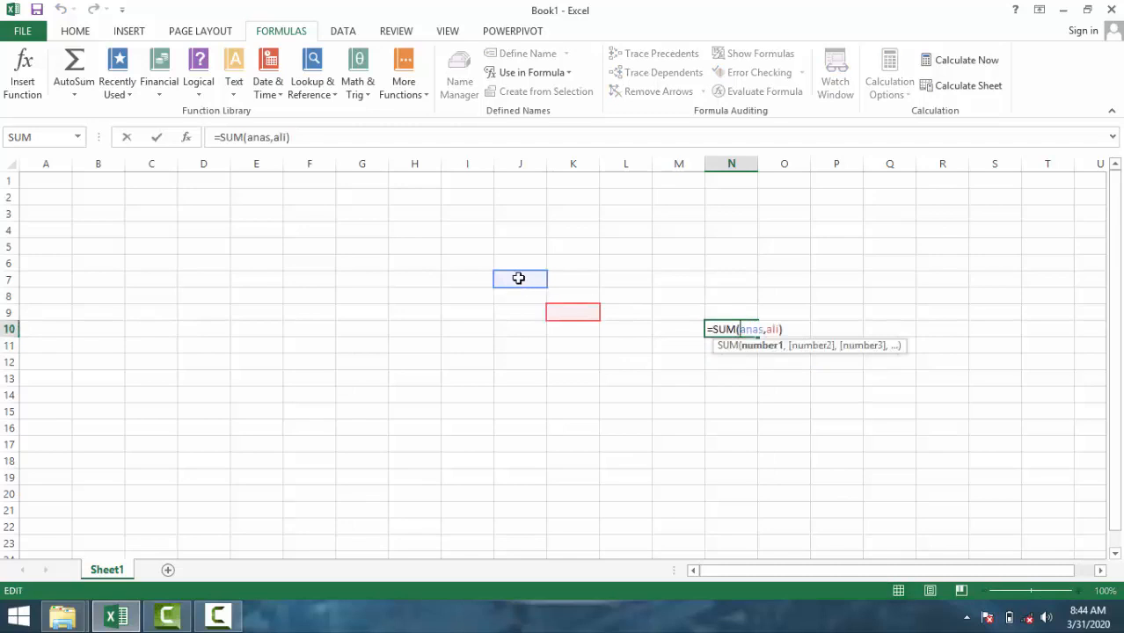
pyautogui.click(789, 330)
pyautogui.press('Return')
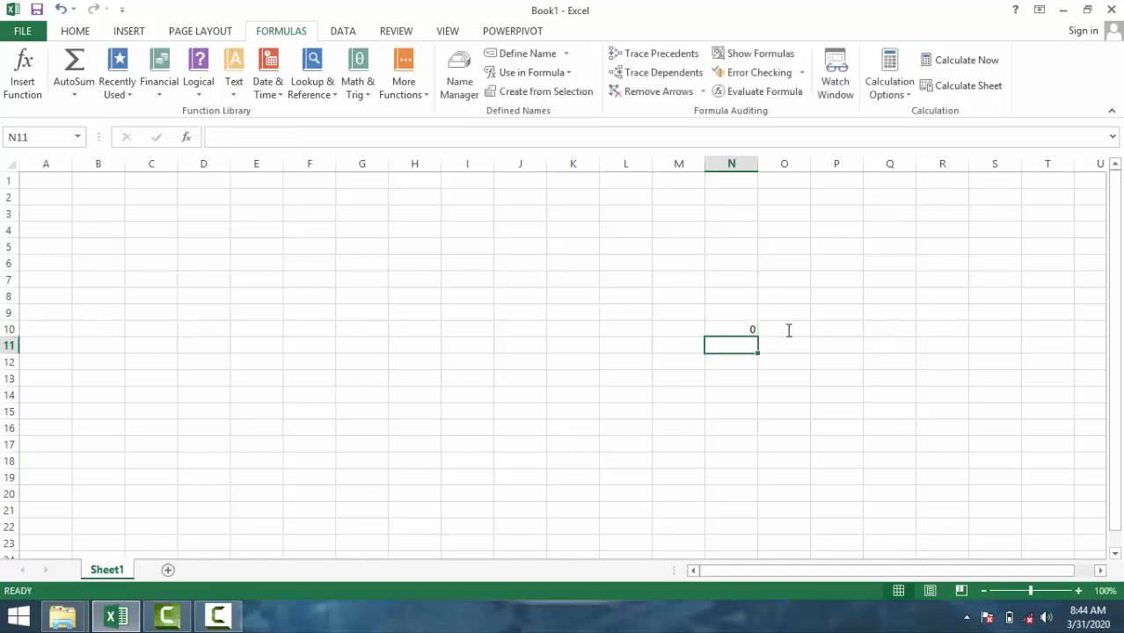
# Step: Enter 7 in both named cells, J7 and K9, and inspect the SUM formula in cell N10
pyautogui.click(532, 281)
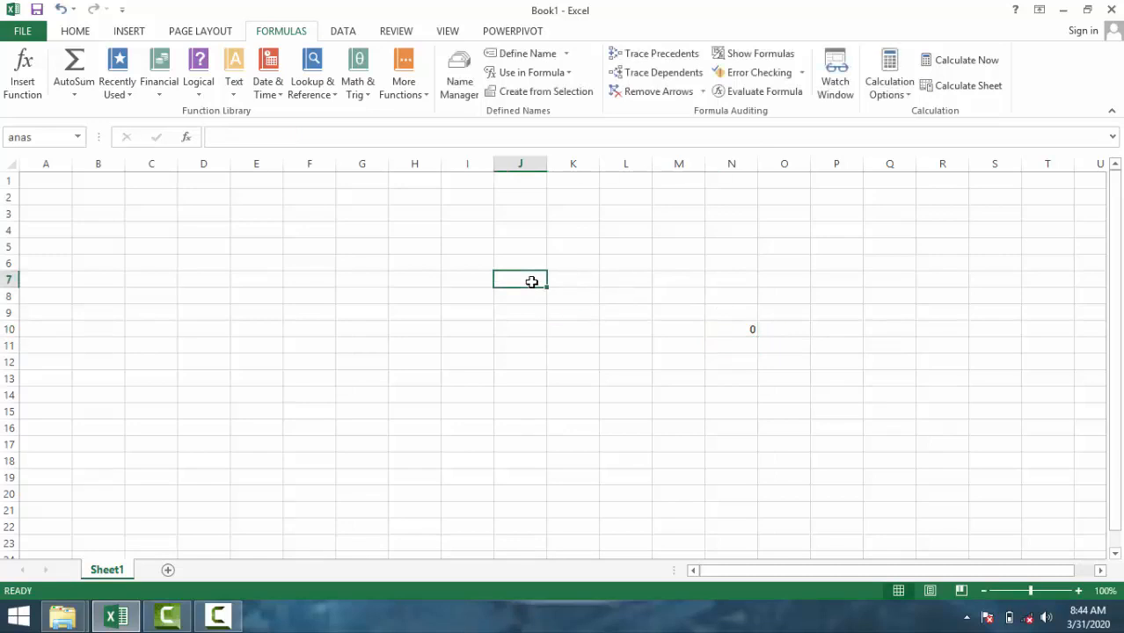
pyautogui.write('7')
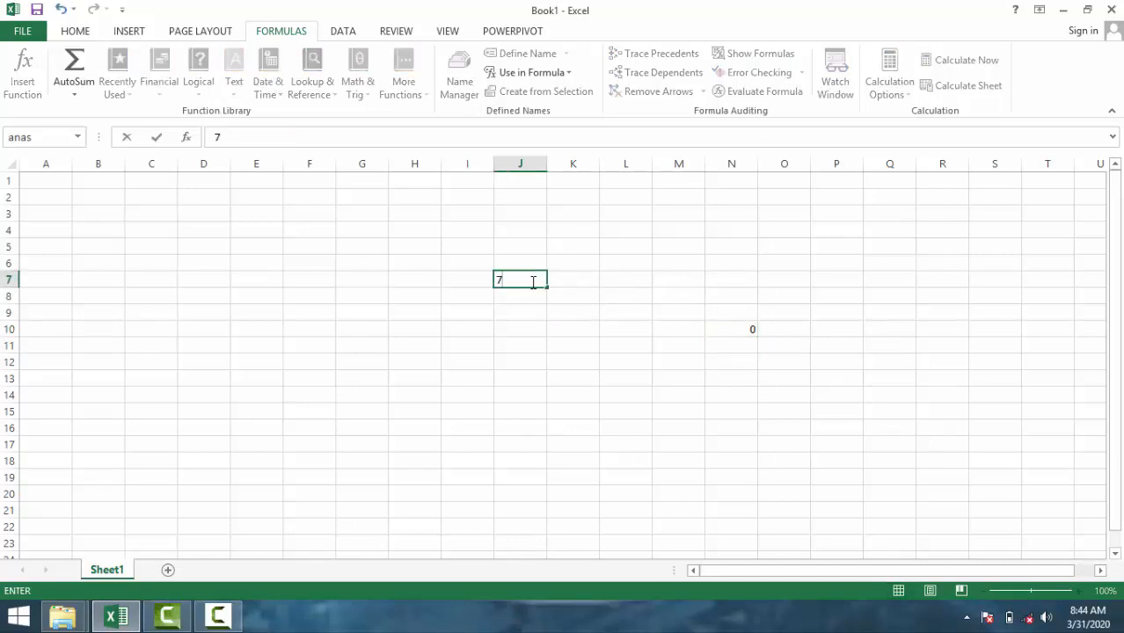
pyautogui.doubleClick(567, 312)
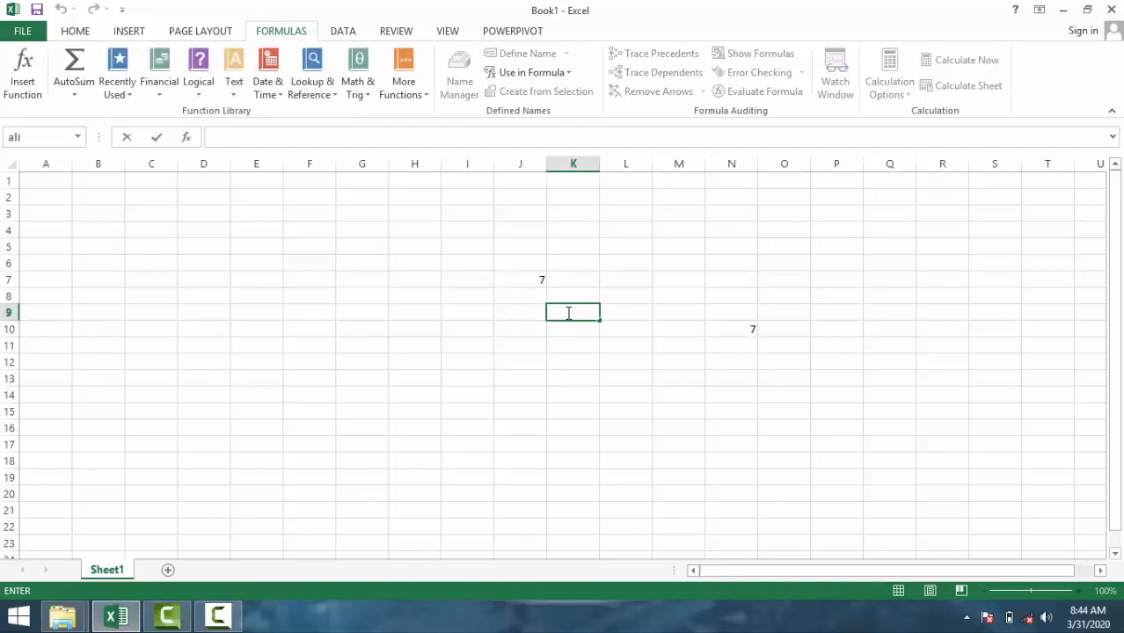
pyautogui.write('7')
pyautogui.click(613, 375)
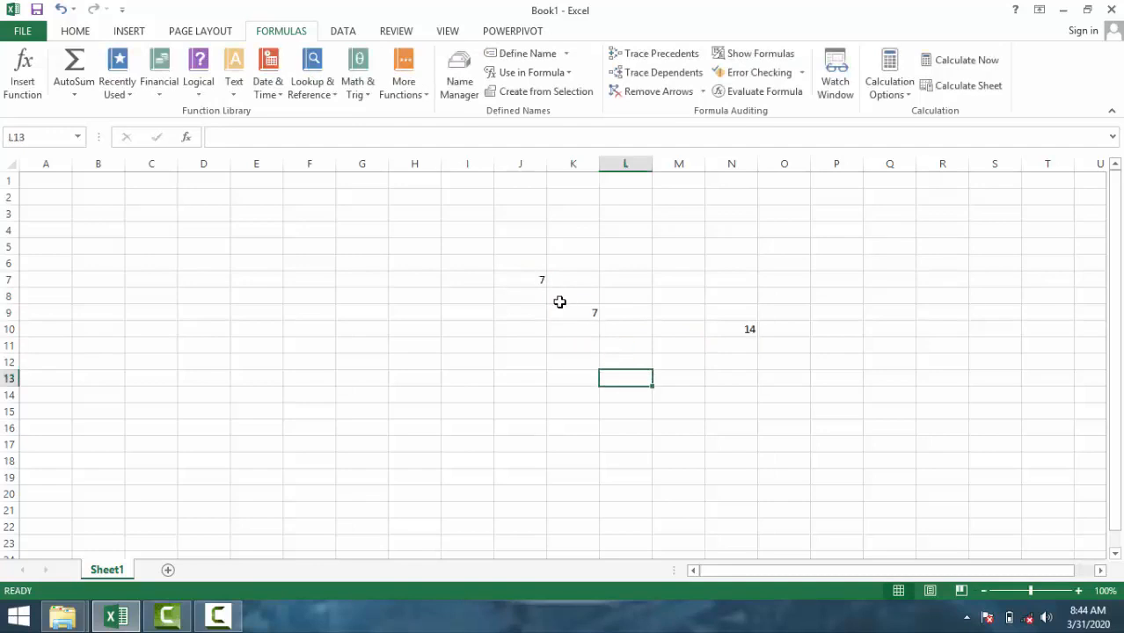
pyautogui.click(737, 331)
pyautogui.press('F2')
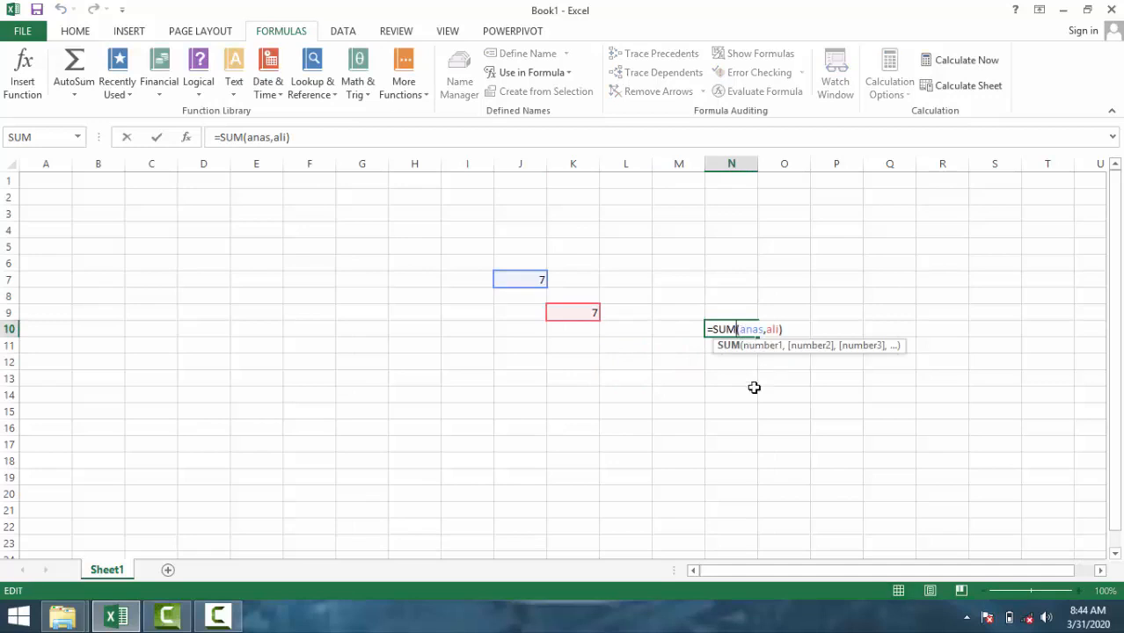
pyautogui.press('Return')
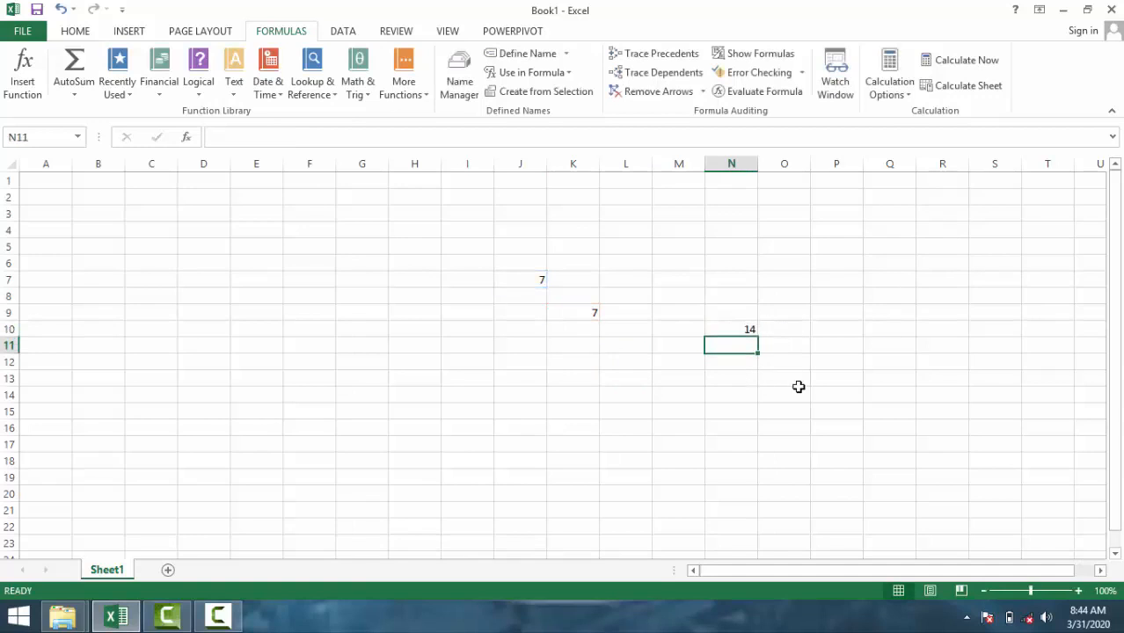
# Step: Enter a formula in cell M13 that multiplies the defined name of J7 by the defined name of K9
pyautogui.click(693, 382)
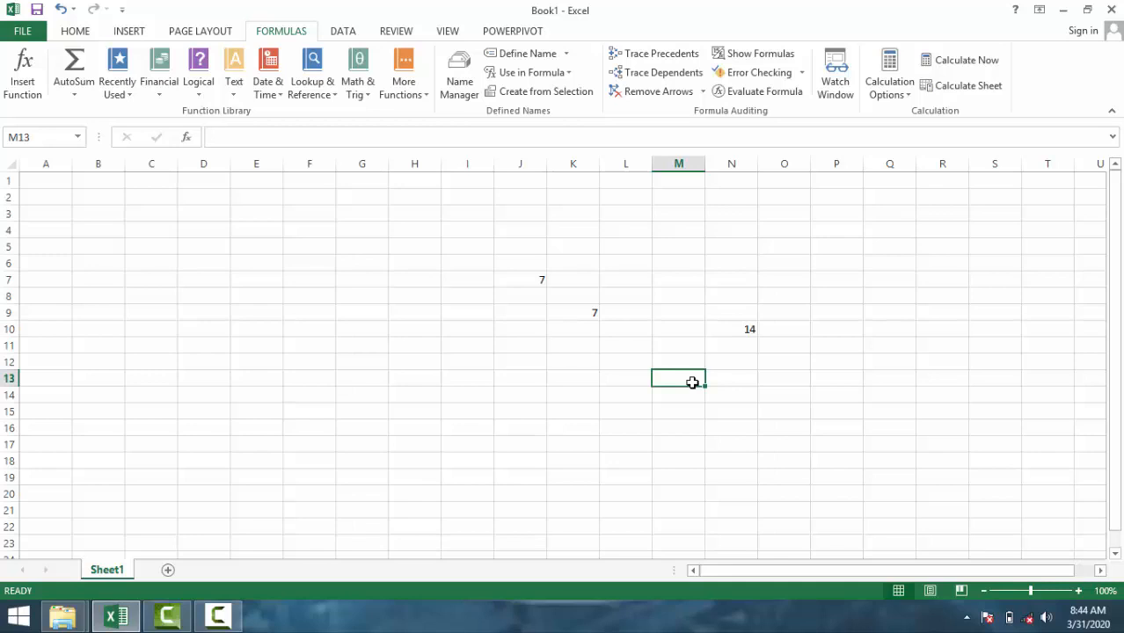
pyautogui.write('=a')
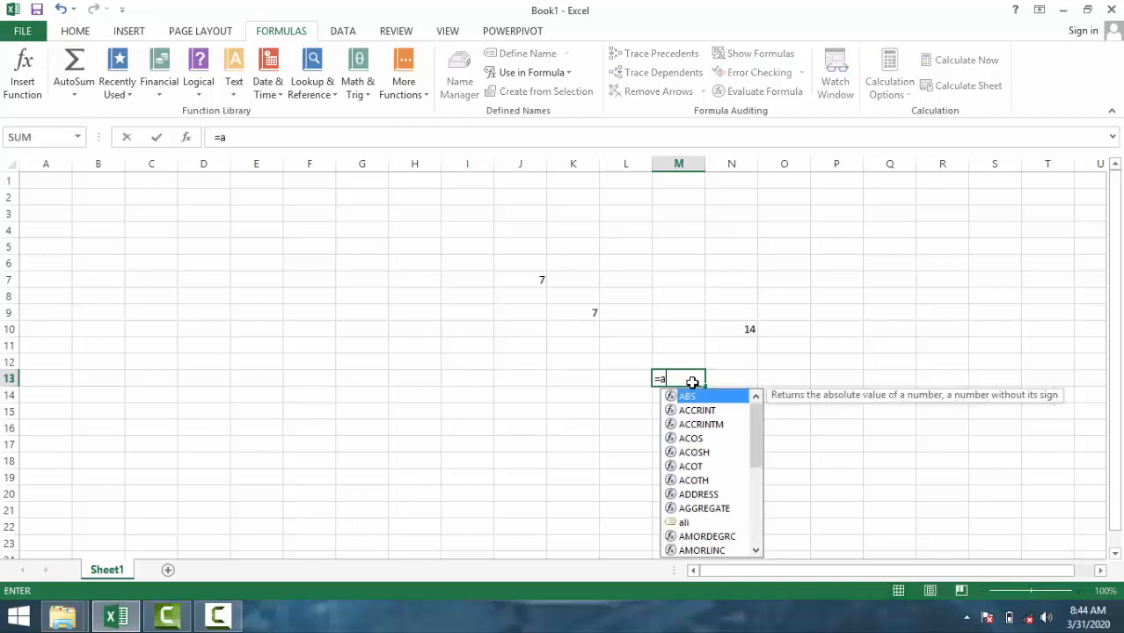
pyautogui.write('nas*ali')
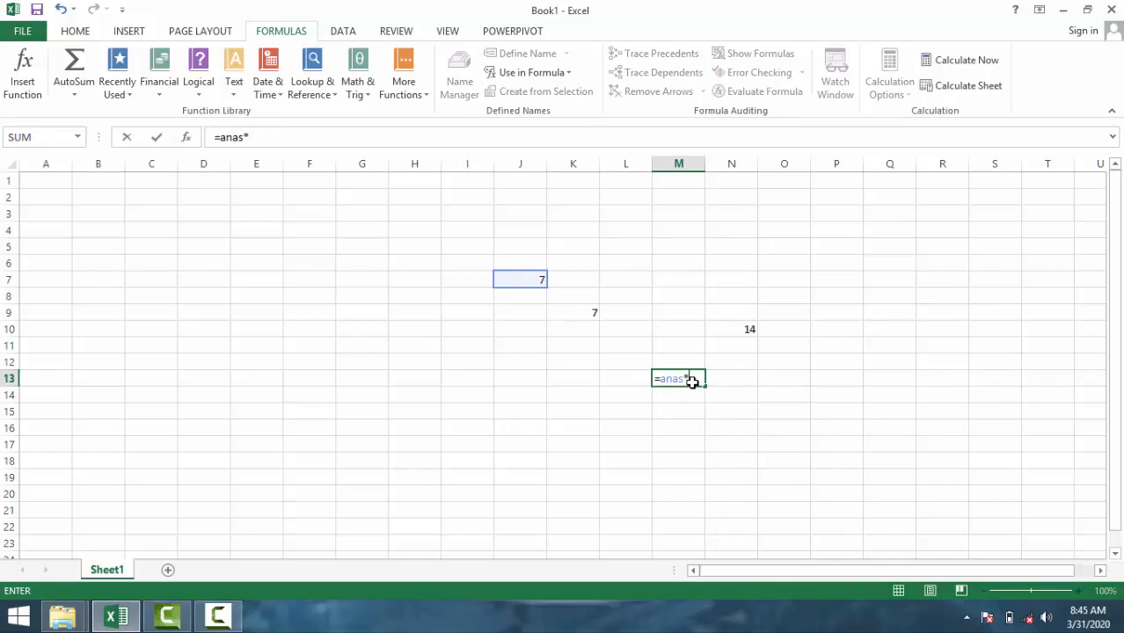
pyautogui.click(692, 380)
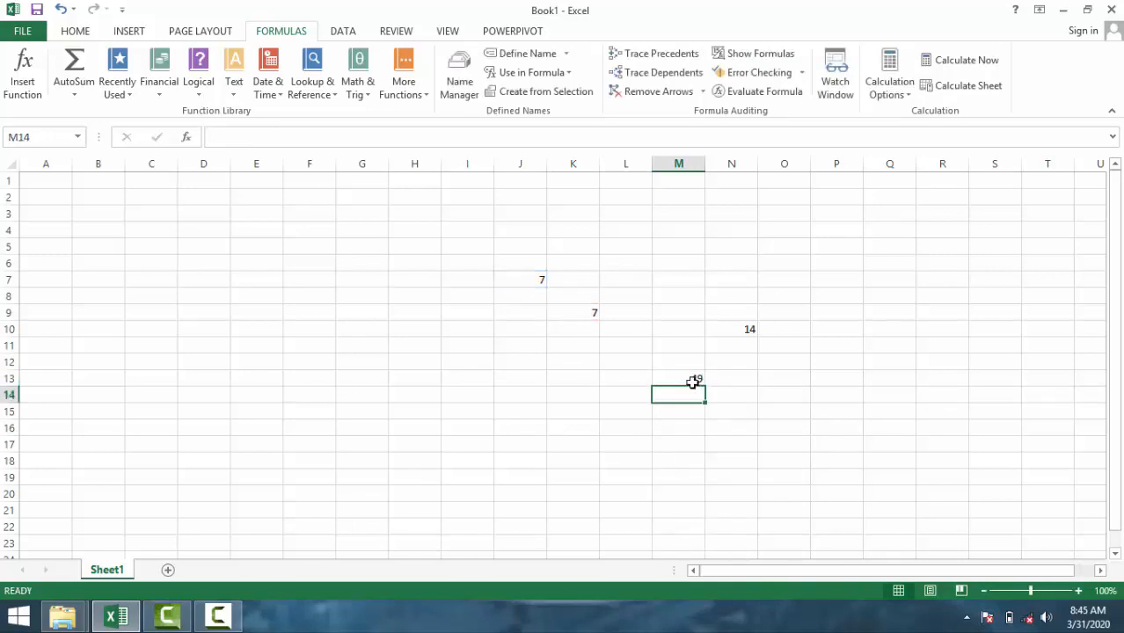
pyautogui.click(788, 424)
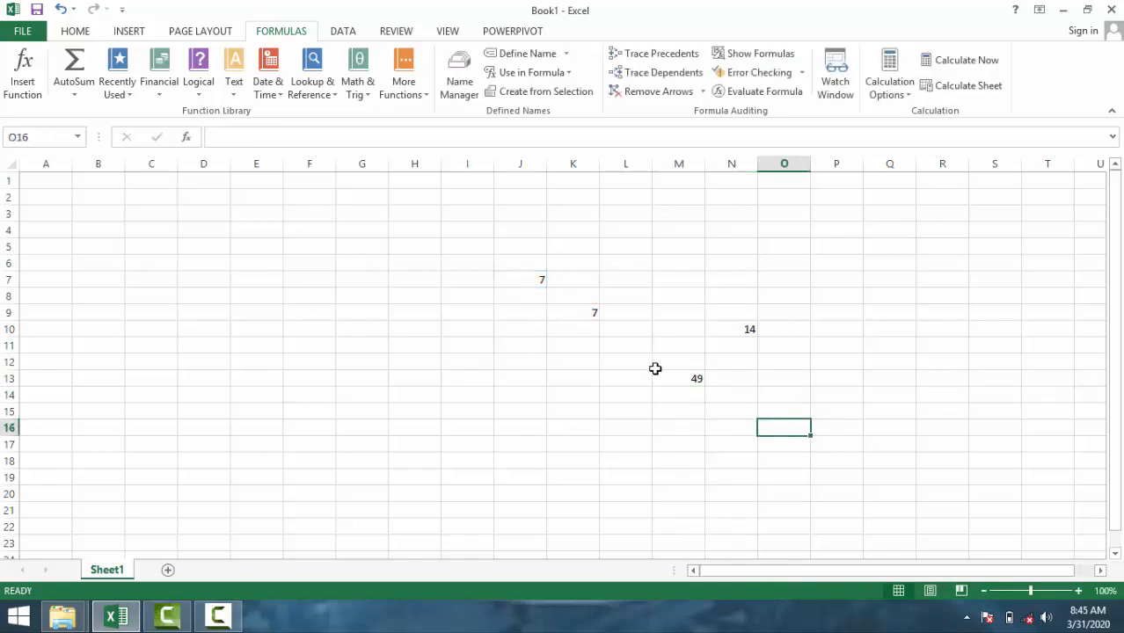
# Step: Clear the contents of the block of cells containing J7, K9, N10 and M13
pyautogui.click(673, 379)
pyautogui.moveTo(828, 214); pyautogui.dragTo(491, 476)
pyautogui.press('Delete')
pyautogui.press('Home')
# Step: Create names from the selected range I4:O15 using its top row, left column, bottom row and right column
pyautogui.click(605, 293)
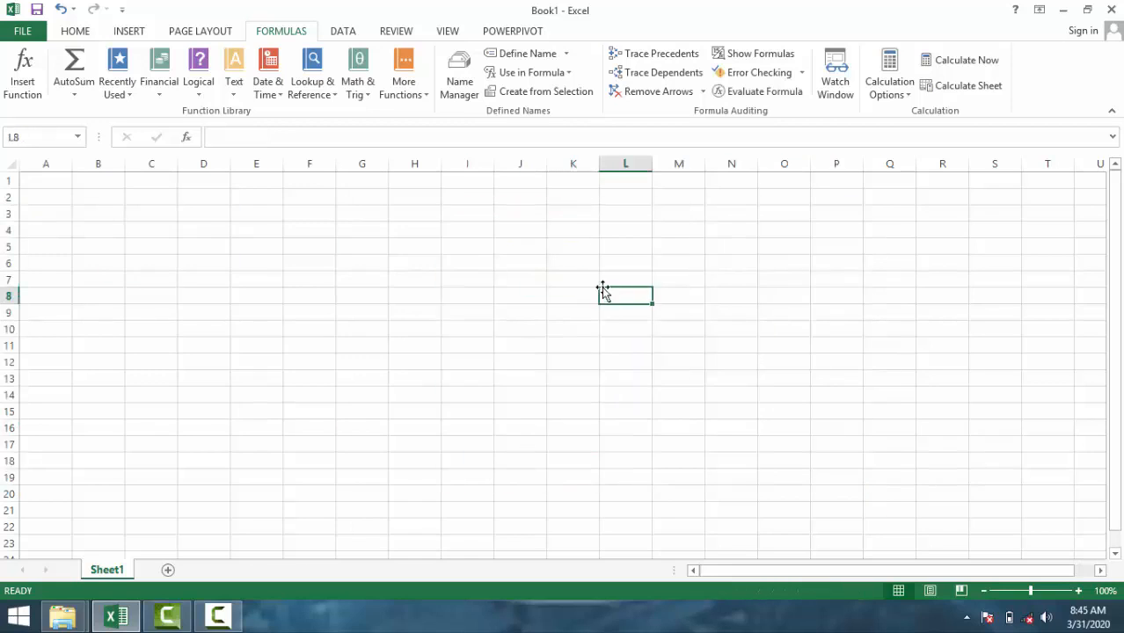
pyautogui.click(545, 92)
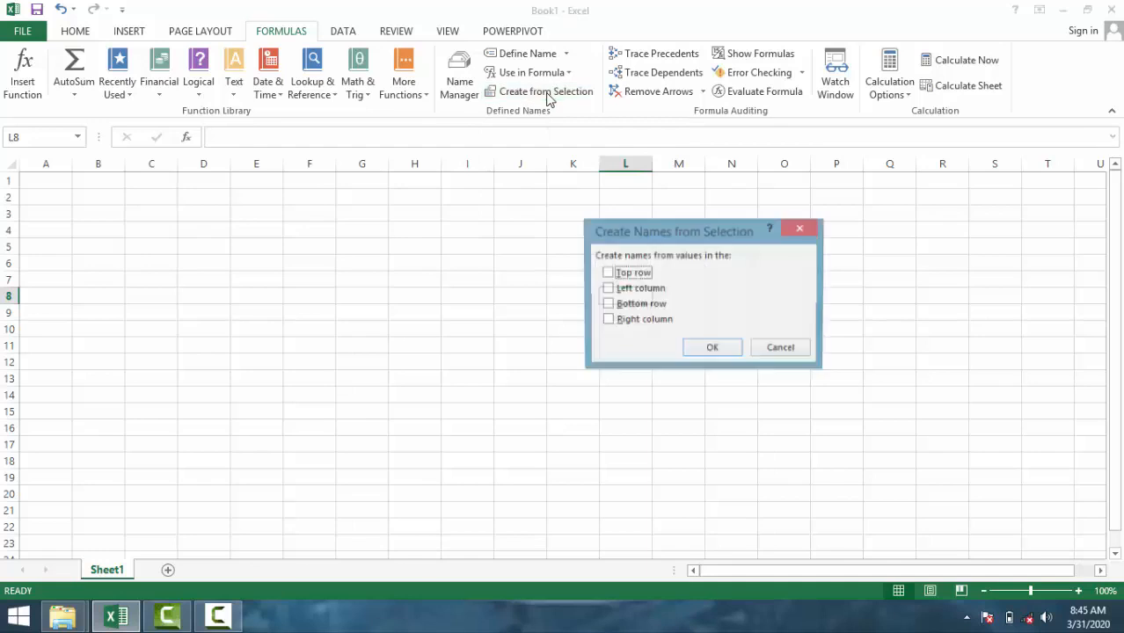
pyautogui.click(779, 349)
pyautogui.moveTo(484, 233); pyautogui.dragTo(782, 411)
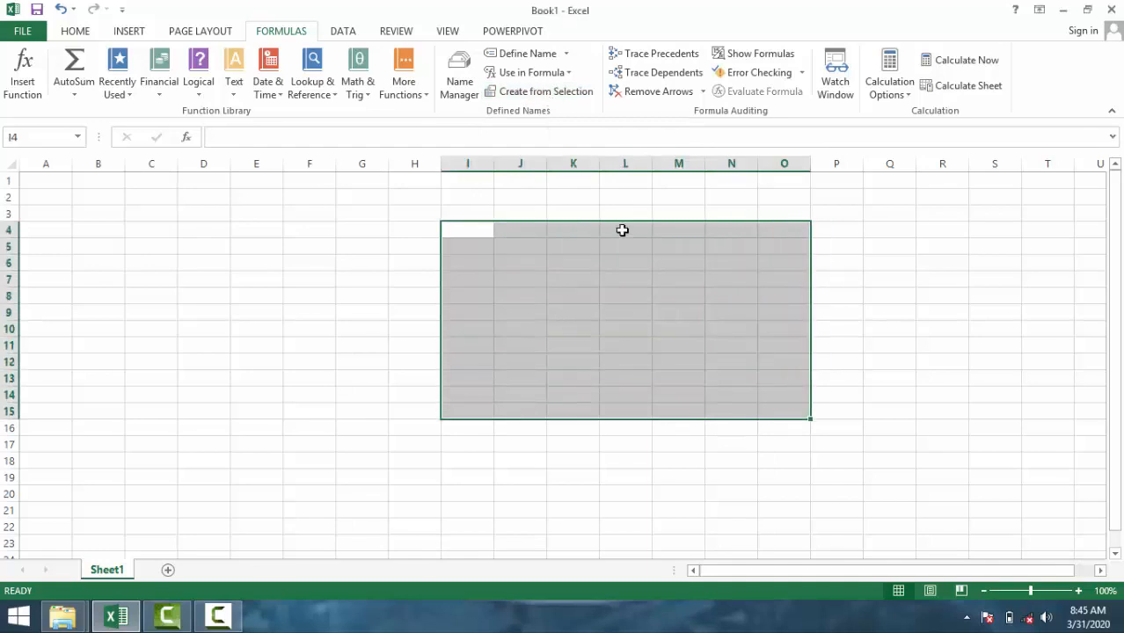
pyautogui.click(554, 93)
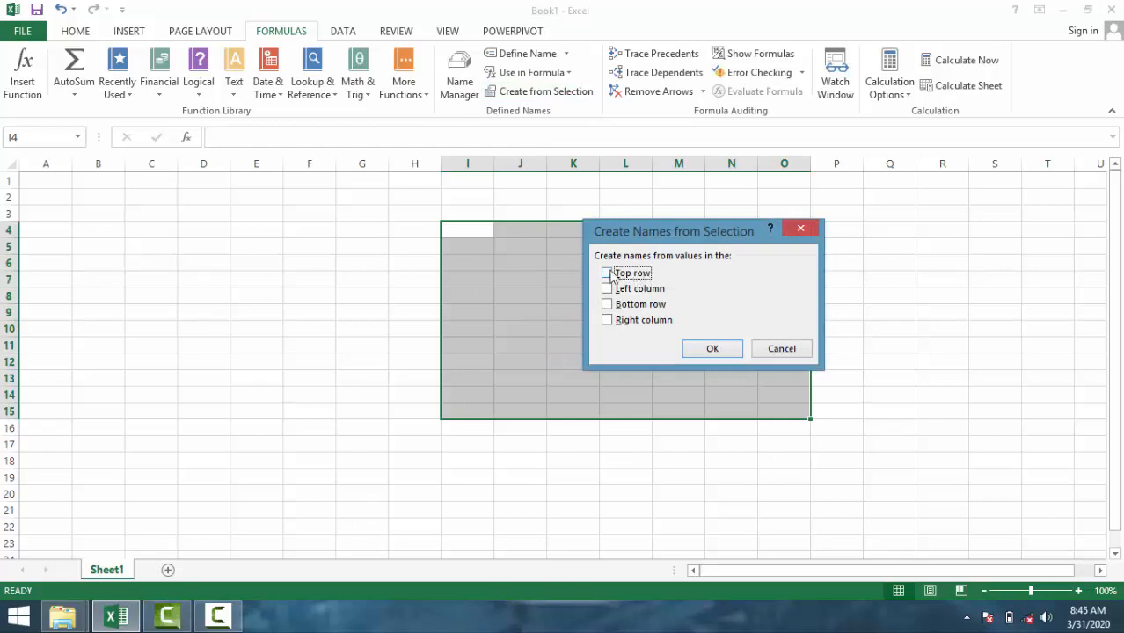
pyautogui.click(608, 289)
pyautogui.click(608, 305)
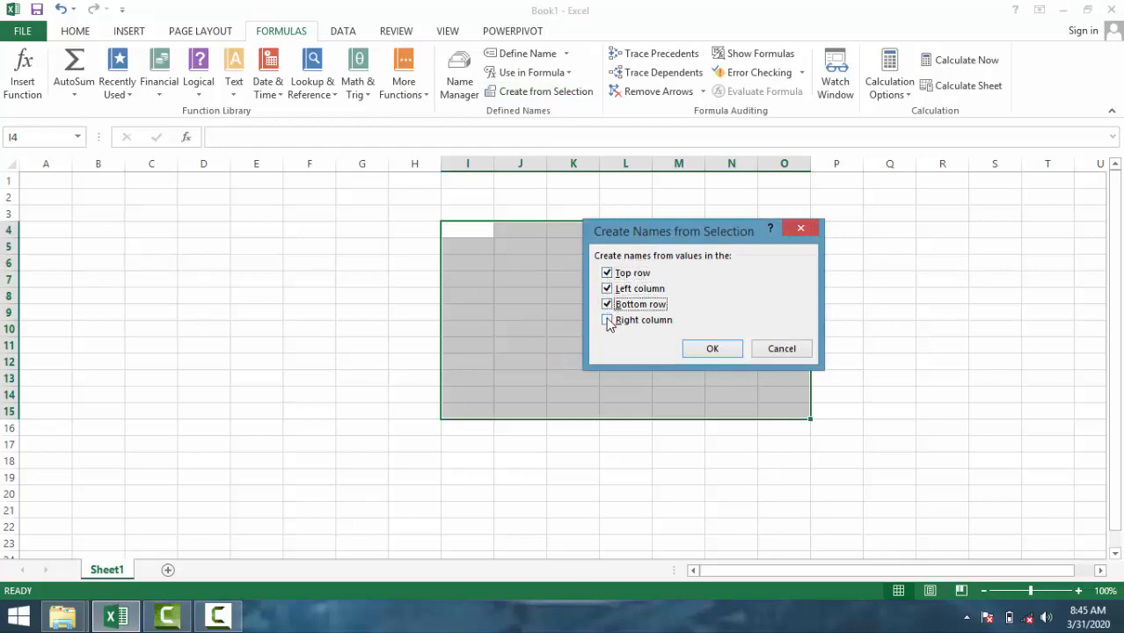
pyautogui.click(608, 322)
pyautogui.click(724, 350)
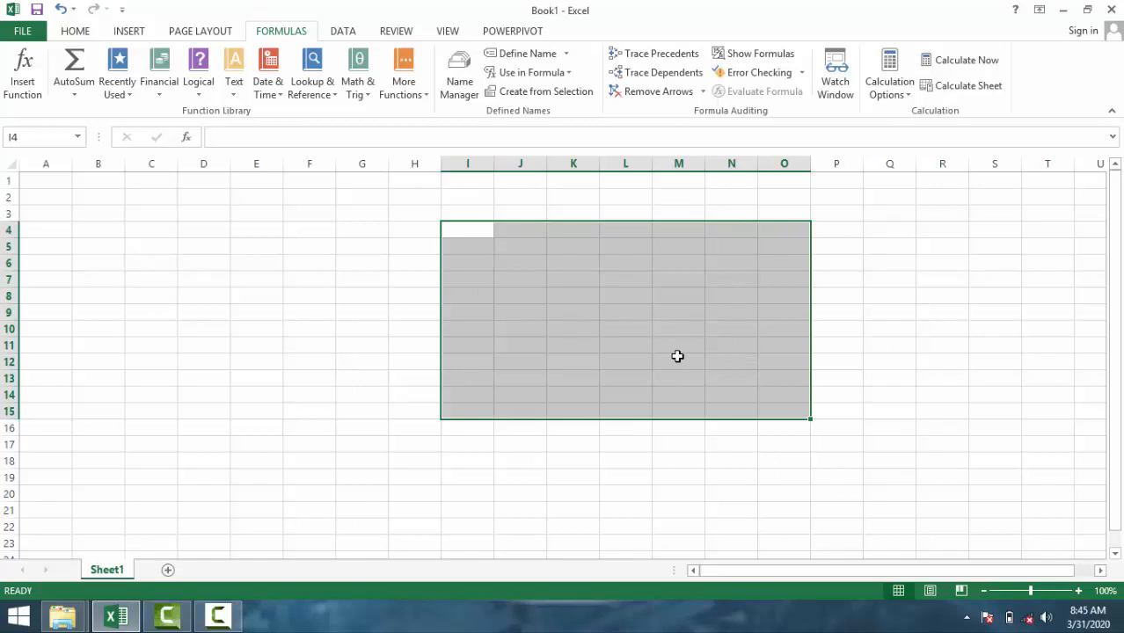
pyautogui.click(838, 329)
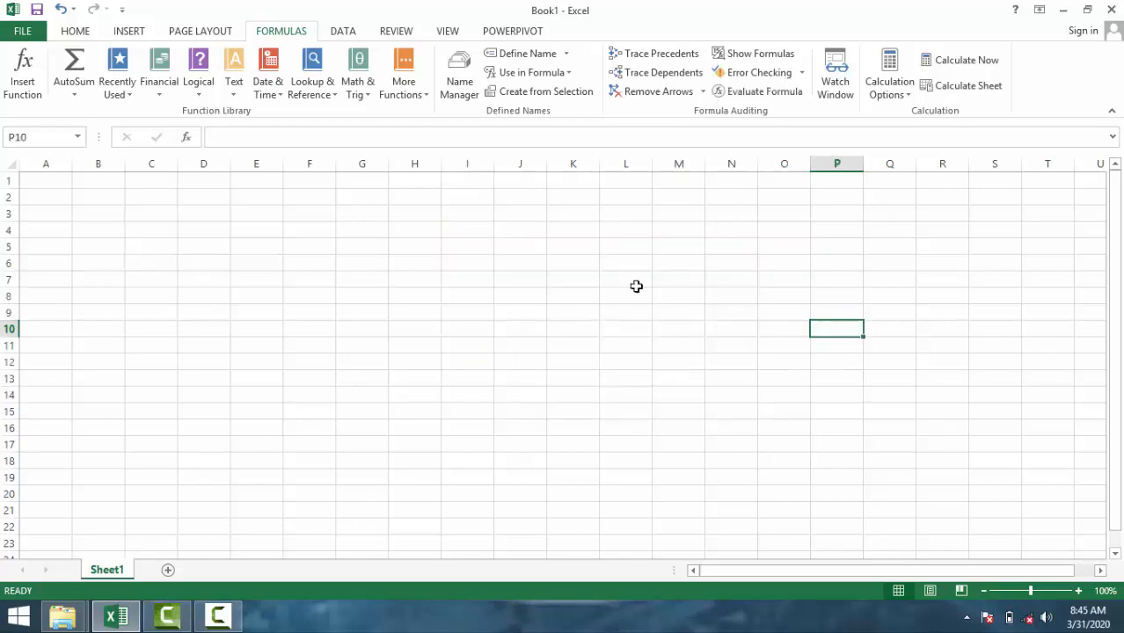
# Step: Enter the values 45, 46, 3, 2 and 34 in cells J7 to J11
pyautogui.click(523, 282)
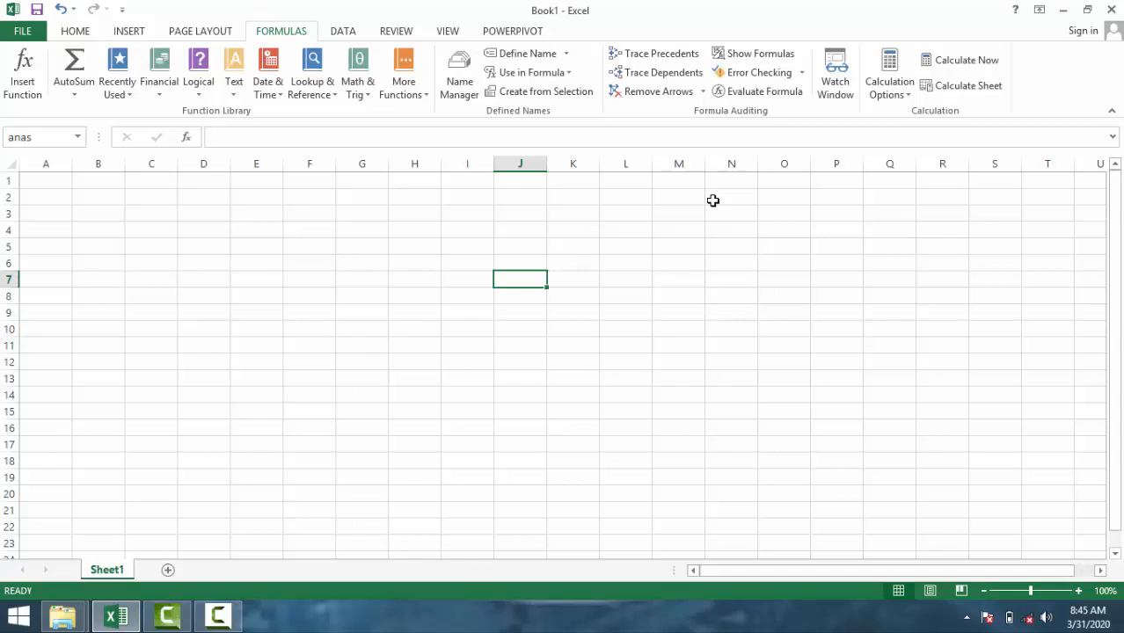
pyautogui.write('45')
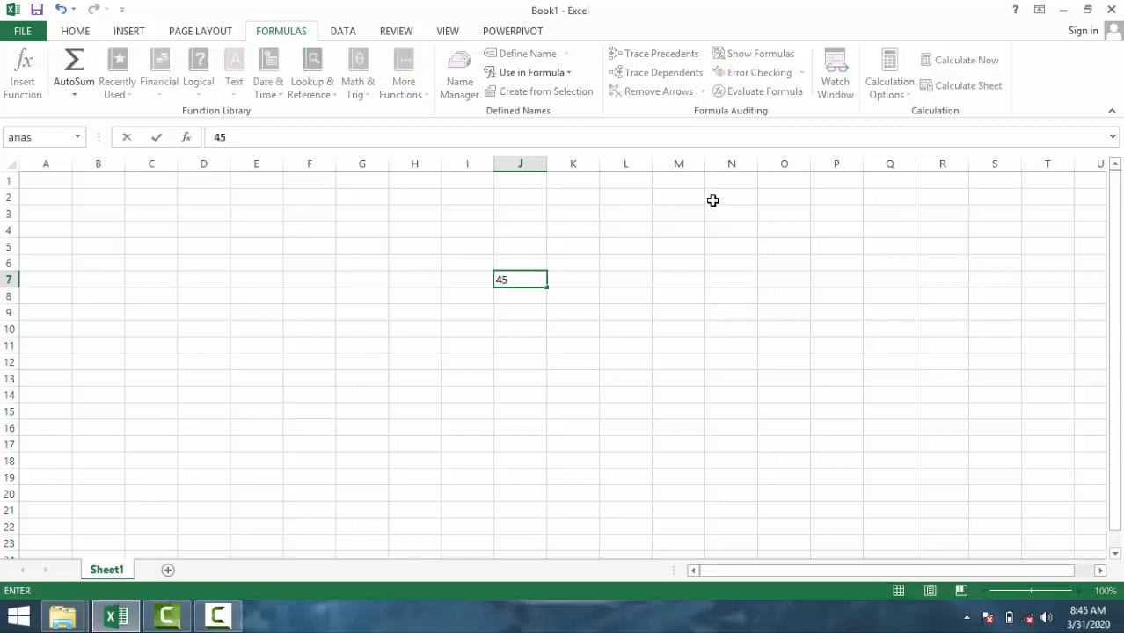
pyautogui.press('Return')
pyautogui.write('46')
pyautogui.press('Return')
pyautogui.write('3')
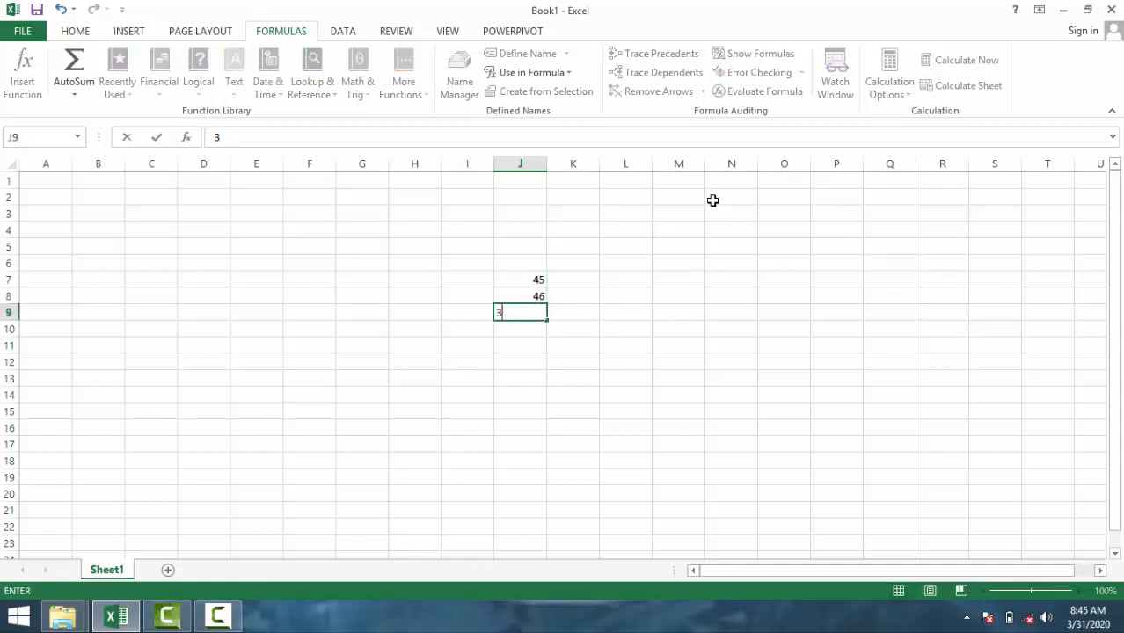
pyautogui.press('Return')
pyautogui.write('2')
pyautogui.press('Return')
pyautogui.write('34')
pyautogui.press('Return')
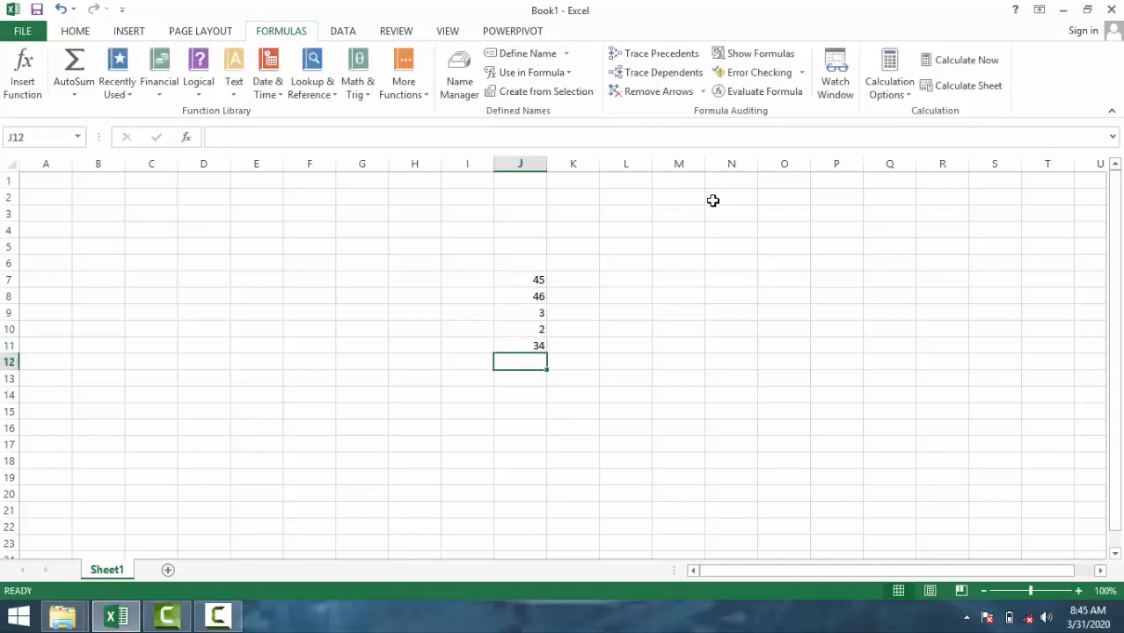
# Step: Enter a SUM formula in cell J12 that adds the range J7:J11
pyautogui.write('=')
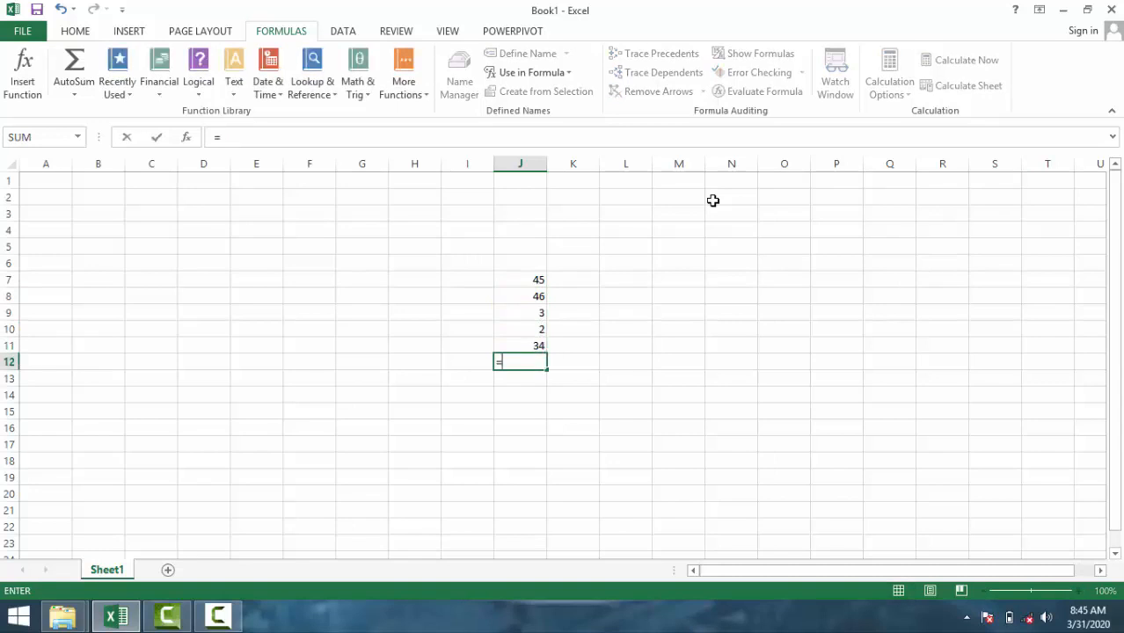
pyautogui.write('sum(')
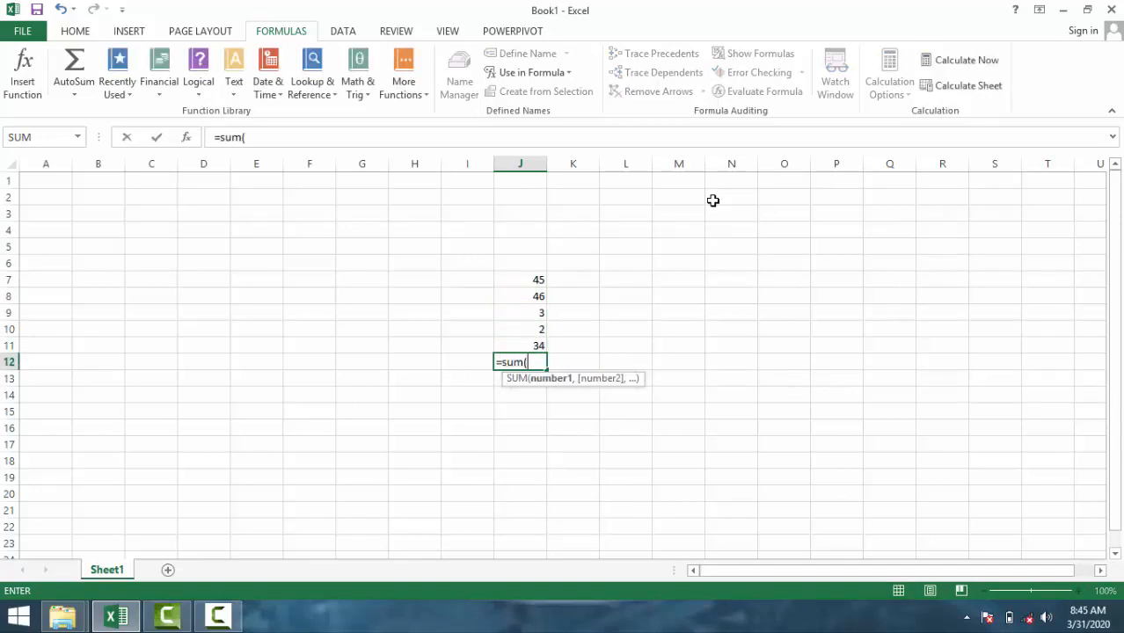
pyautogui.moveTo(532, 277); pyautogui.dragTo(528, 339)
pyautogui.press('Return')
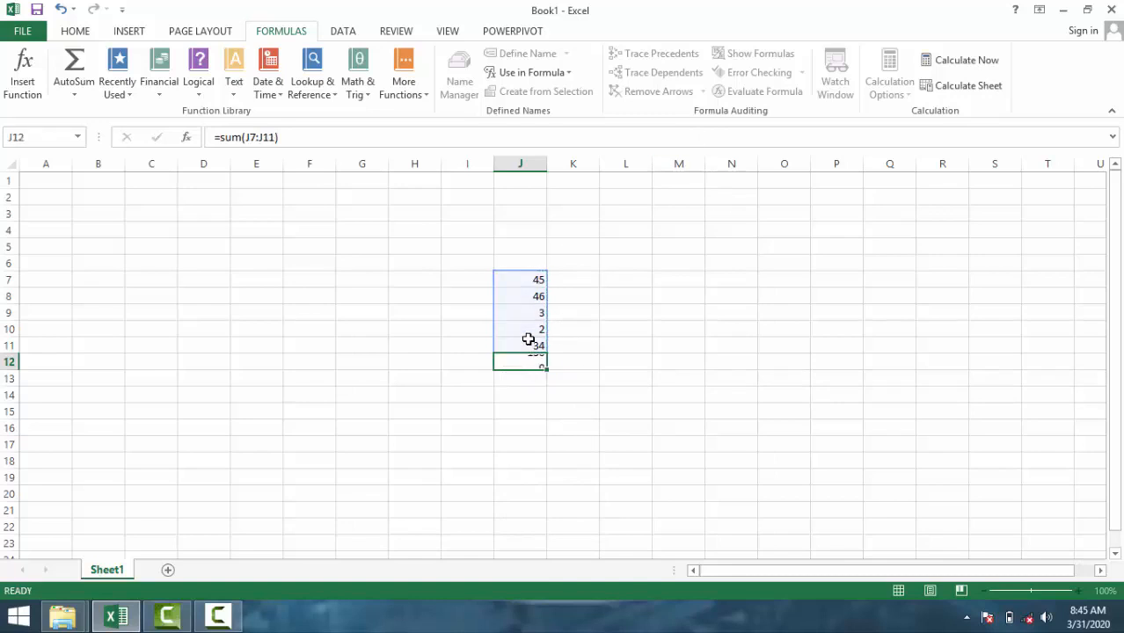
# Step: Trace the precedents of the SUM formula in cell J12 and review the cells it draws on
pyautogui.click(527, 357)
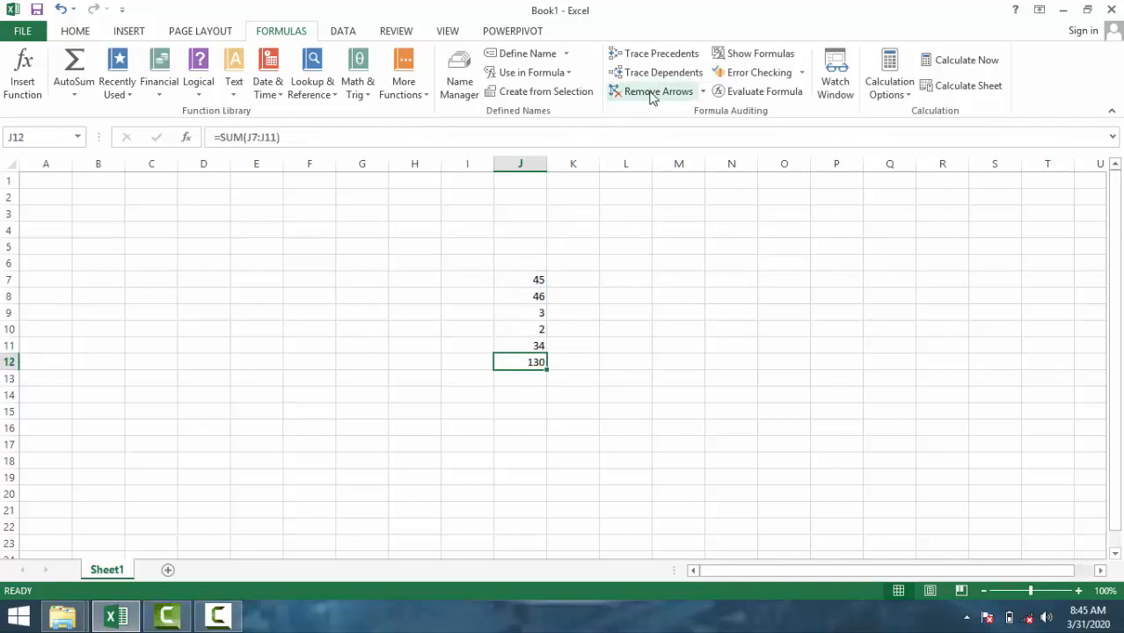
pyautogui.click(658, 56)
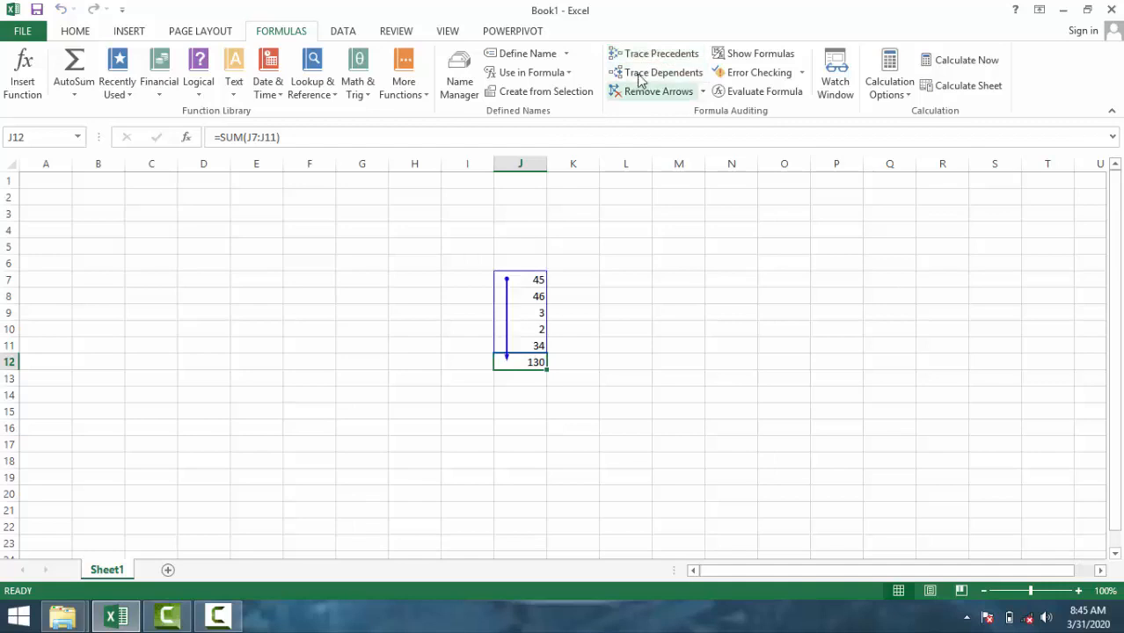
pyautogui.click(624, 310)
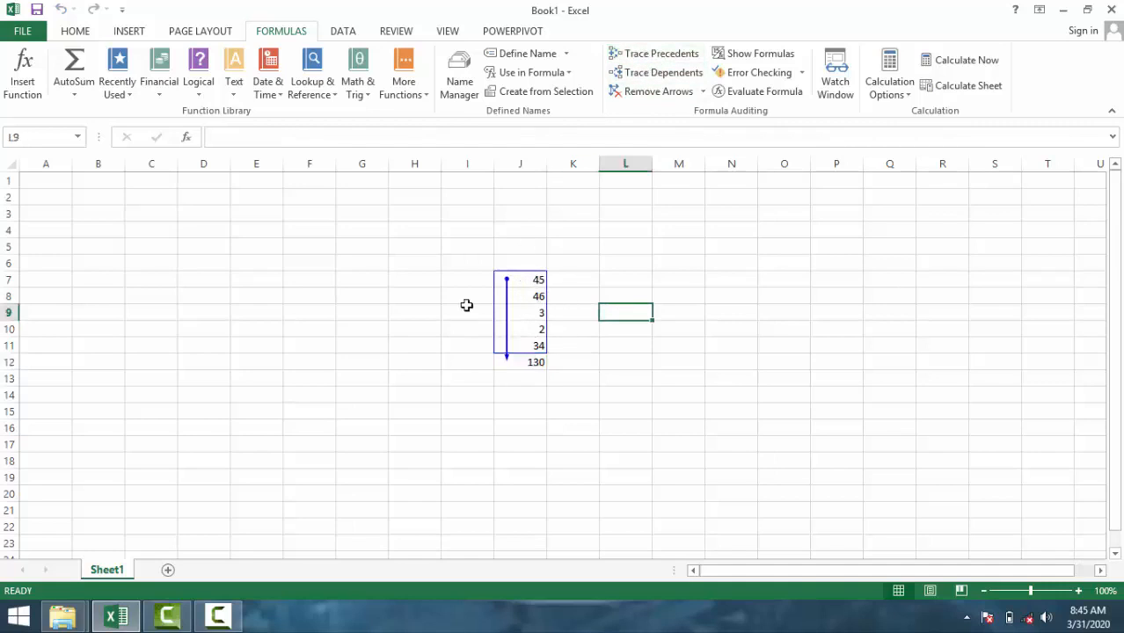
pyautogui.click(524, 363)
pyautogui.click(573, 363)
pyautogui.click(606, 347)
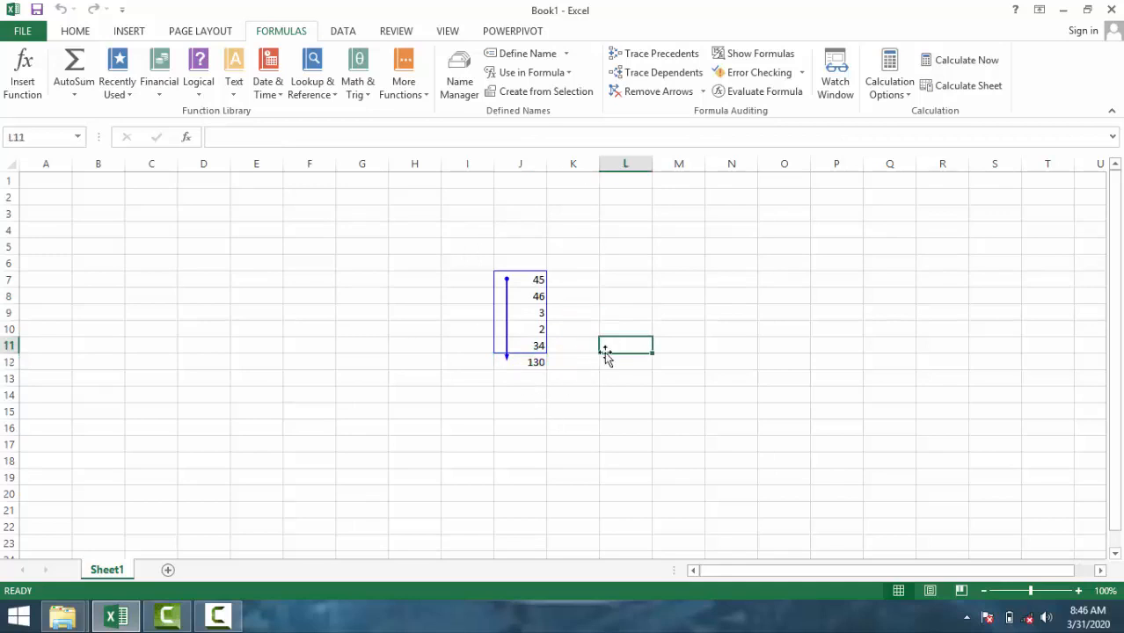
# Step: Enter a SUM formula in cell N8 that adds cell J12 and the named cell J7
pyautogui.click(753, 300)
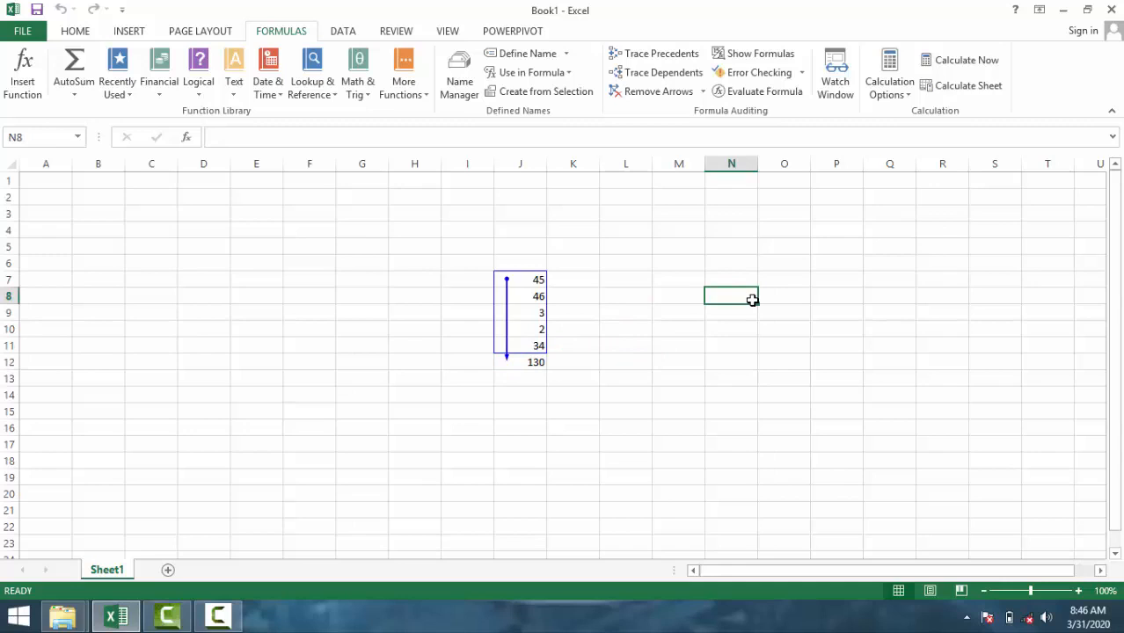
pyautogui.write('=sum(')
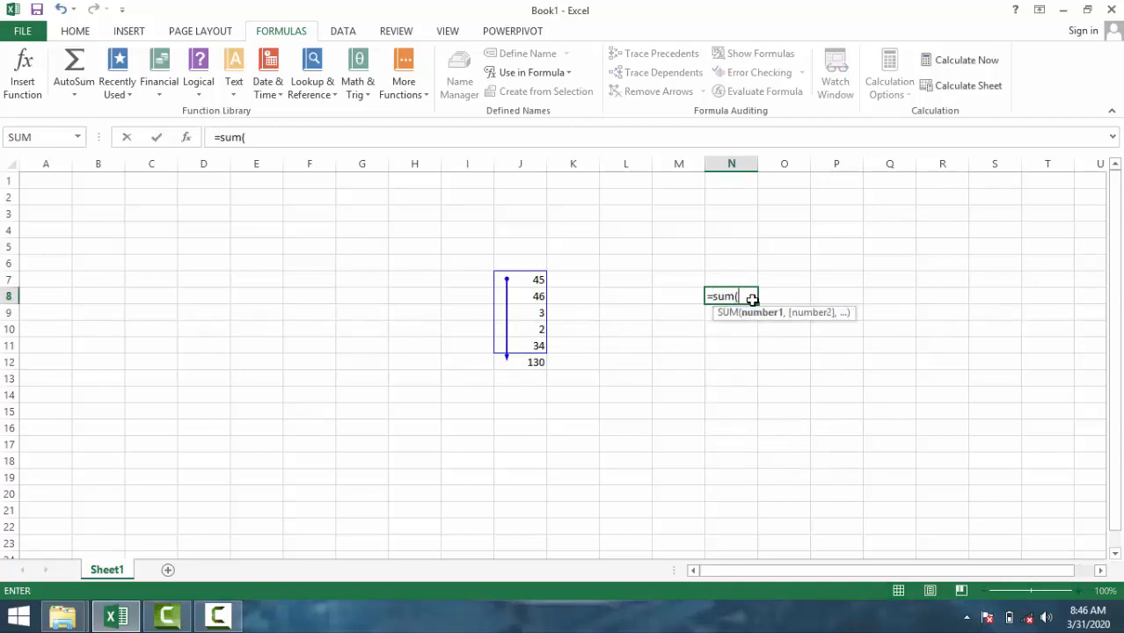
pyautogui.click(526, 362)
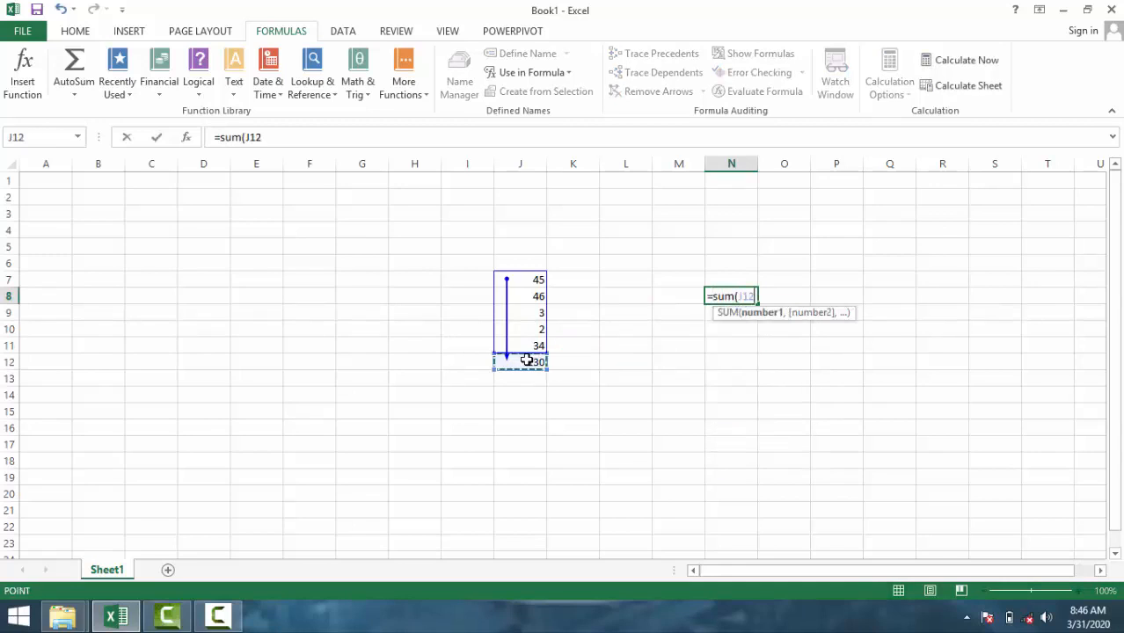
pyautogui.write(',')
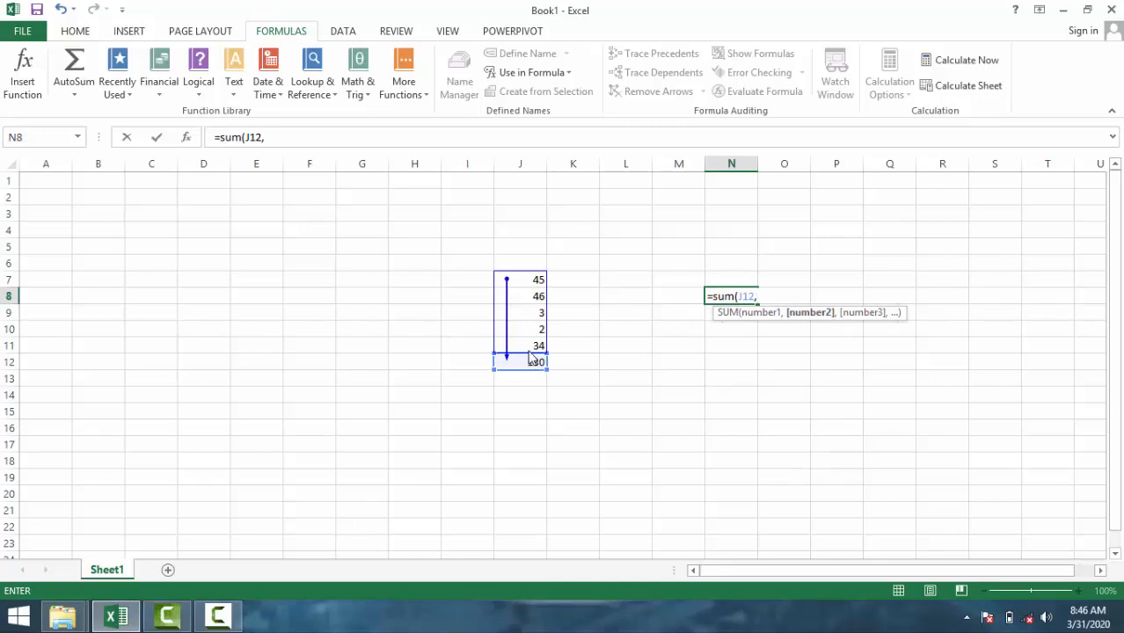
pyautogui.click(534, 282)
pyautogui.write(')')
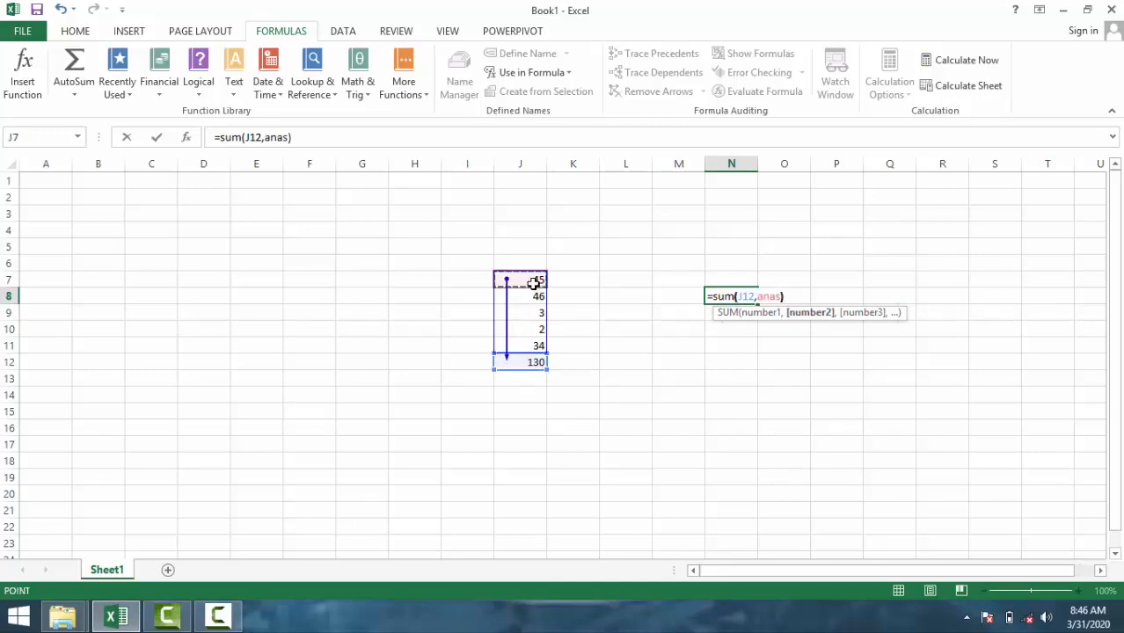
pyautogui.press('Return')
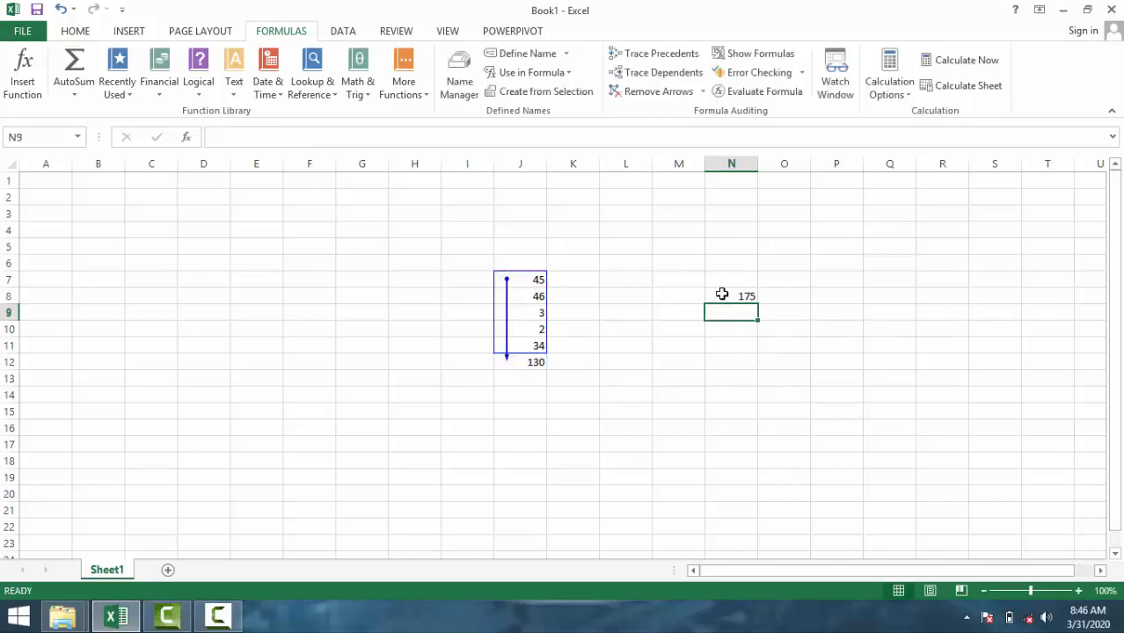
# Step: Trace the dependents of cell J12, inspect the linked formula in N8, and remove all tracer arrows
pyautogui.click(722, 293)
pyautogui.click(532, 361)
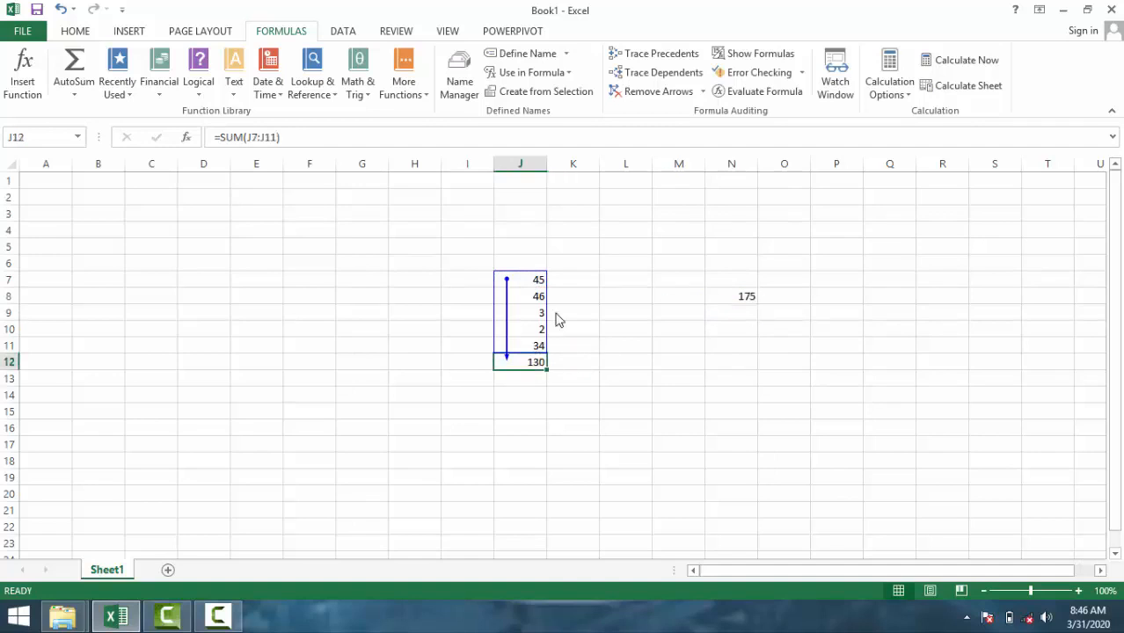
pyautogui.click(658, 74)
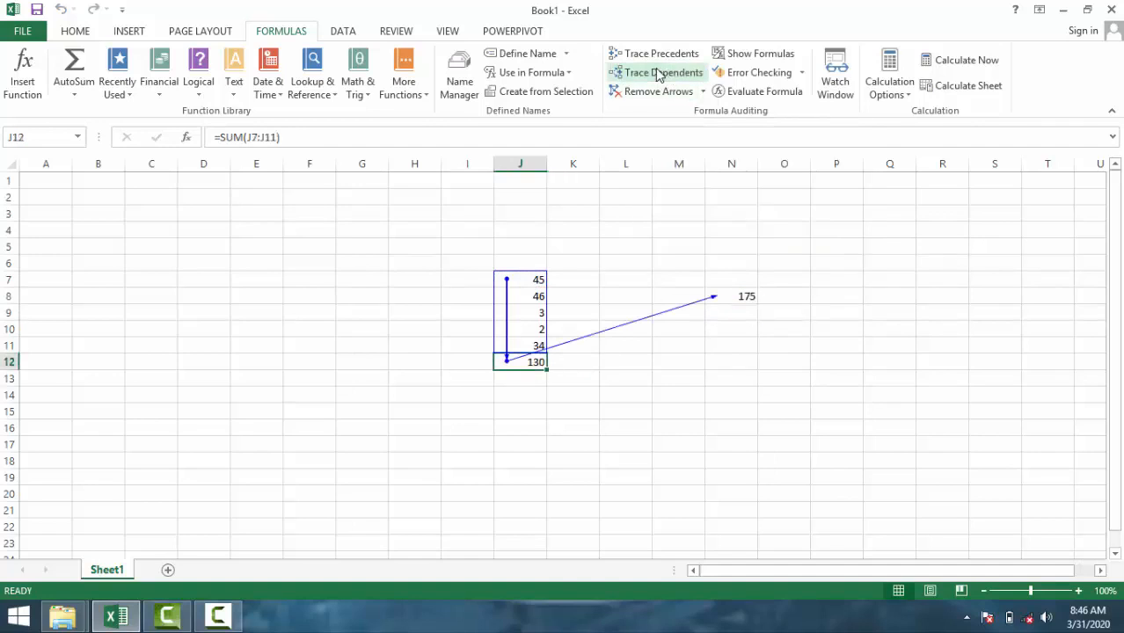
pyautogui.click(747, 299)
pyautogui.click(535, 363)
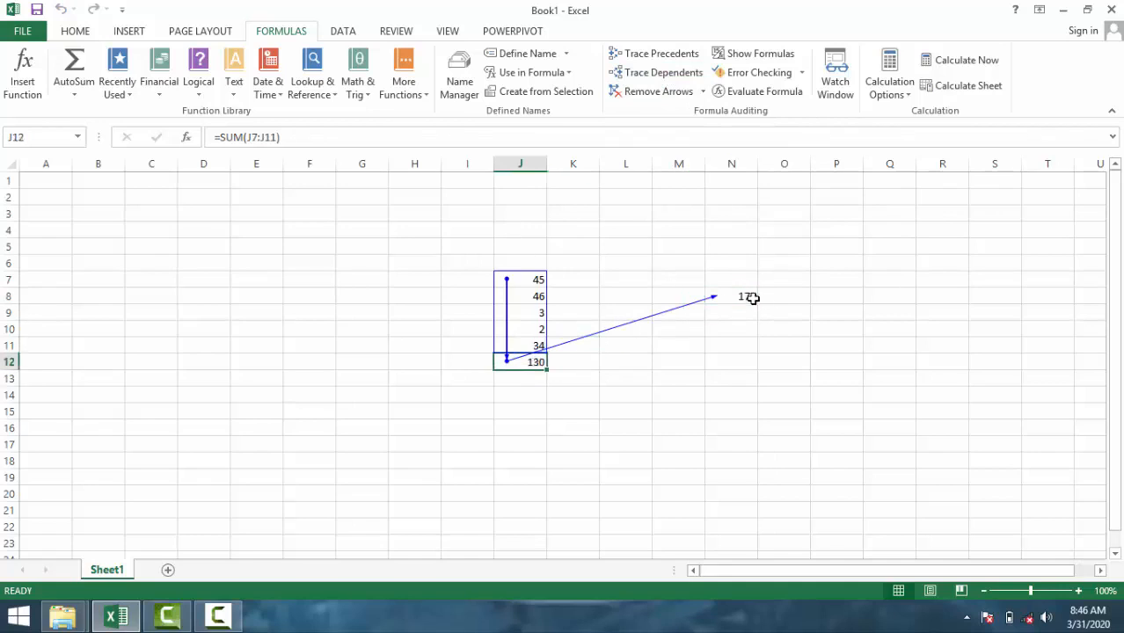
pyautogui.click(750, 298)
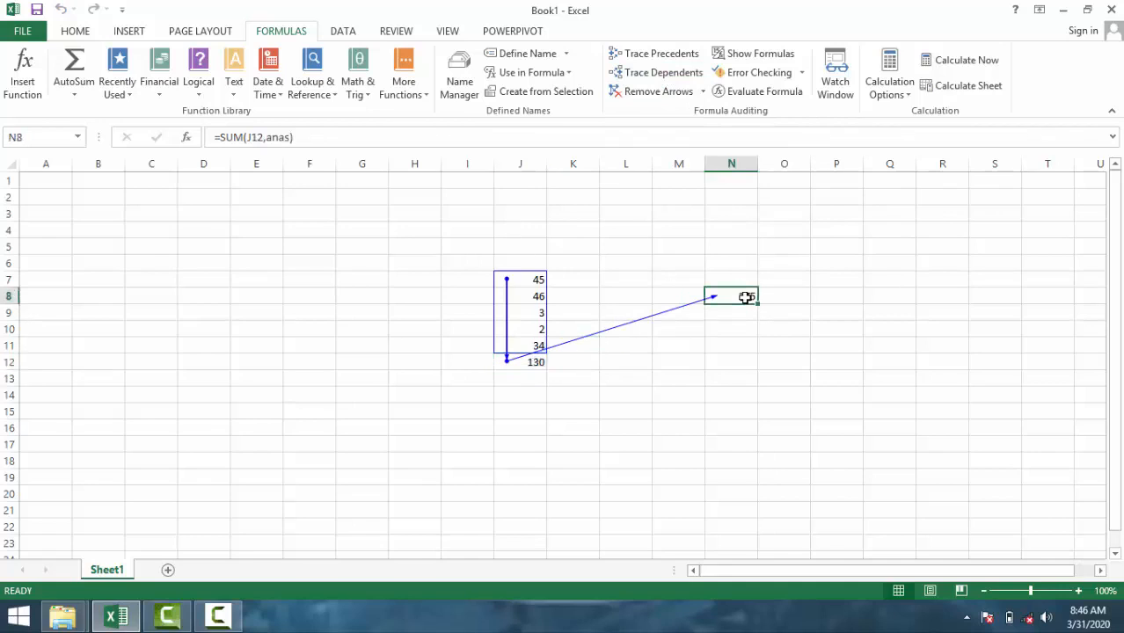
pyautogui.click(660, 95)
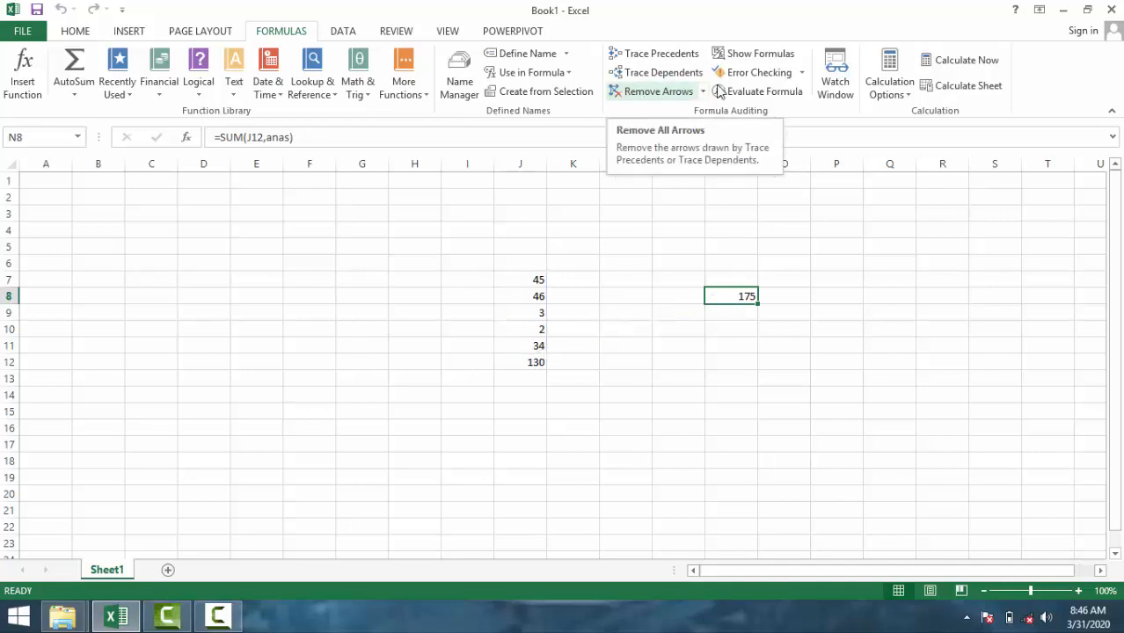
pyautogui.click(645, 444)
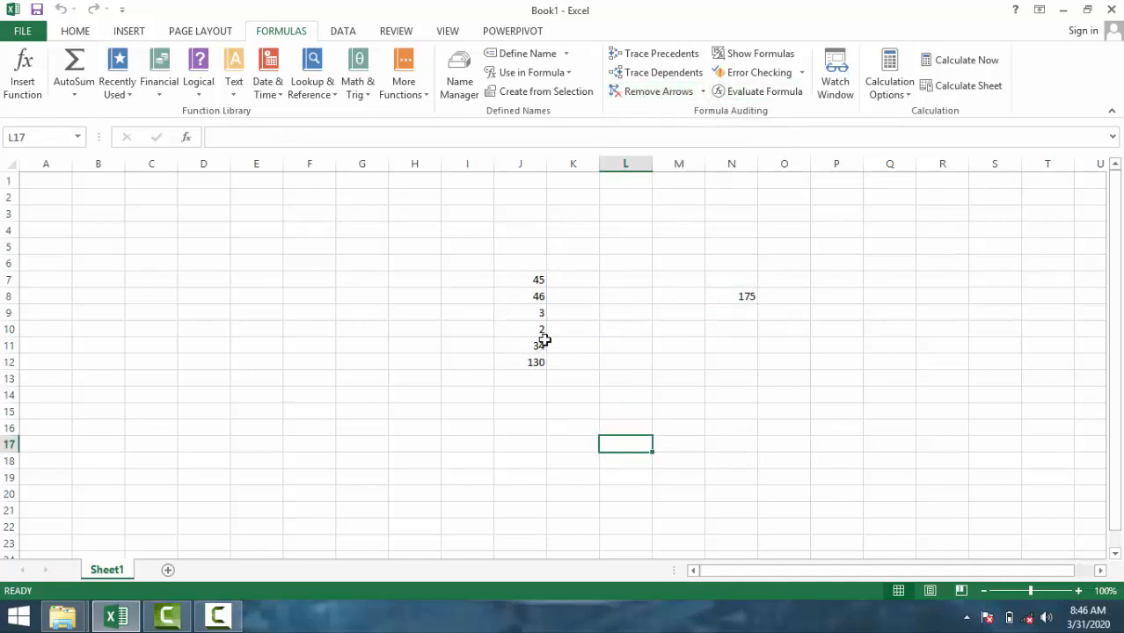
# Step: Show the worksheet's formulas, inspect the references of those in N8 and J12, and switch back to displaying results
pyautogui.click(756, 58)
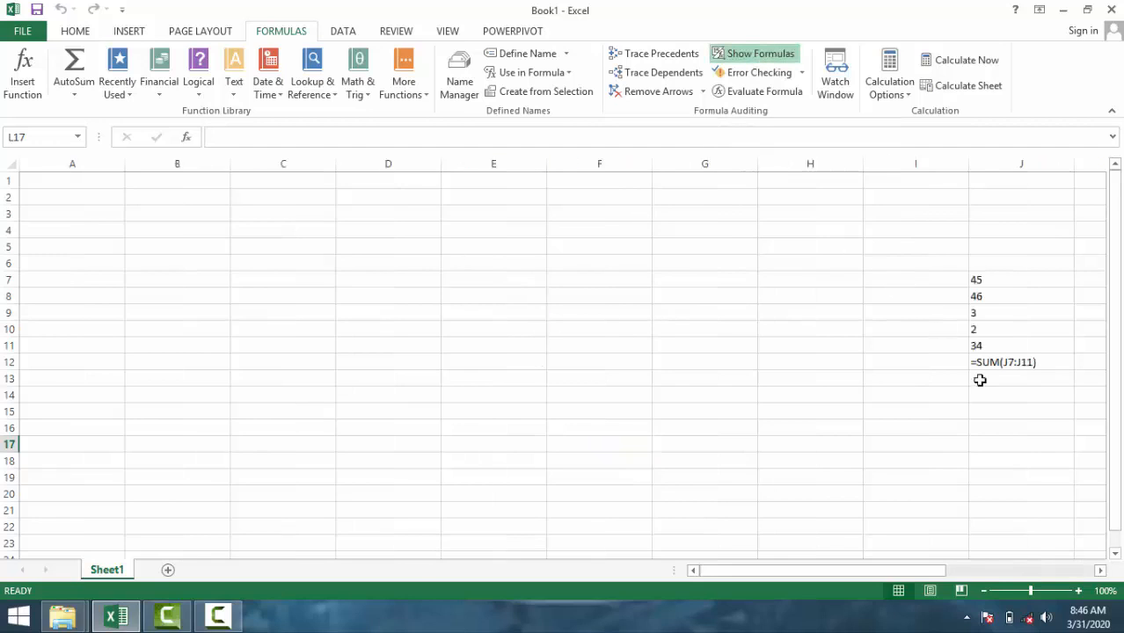
pyautogui.moveTo(826, 572); pyautogui.dragTo(963, 567)
pyautogui.doubleClick(811, 296)
pyautogui.click(808, 344)
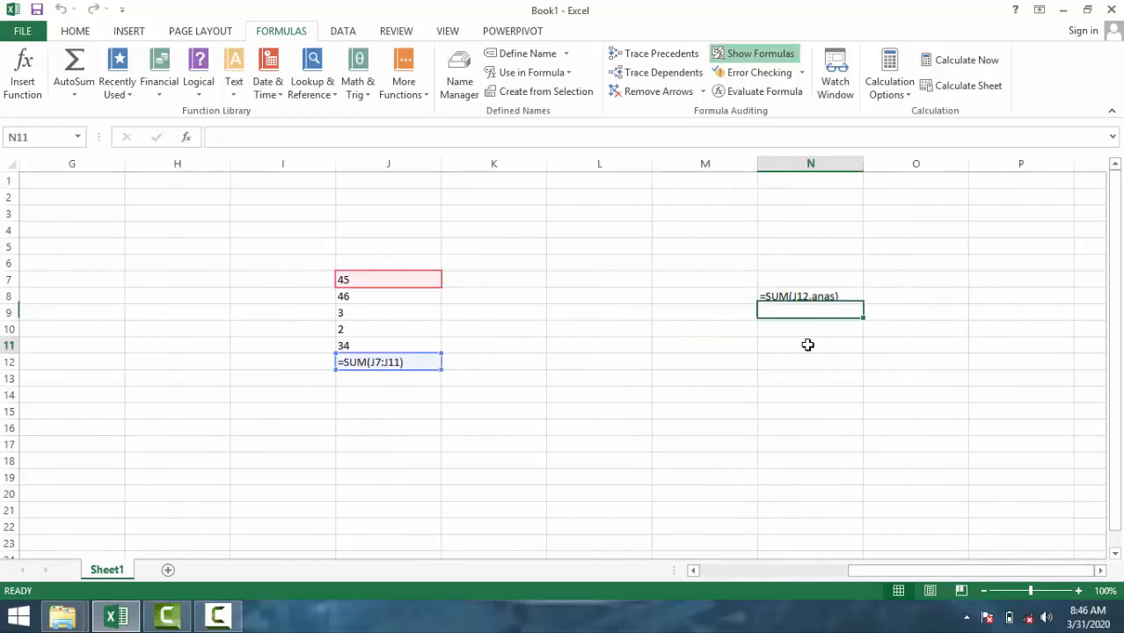
pyautogui.doubleClick(402, 361)
pyautogui.click(354, 389)
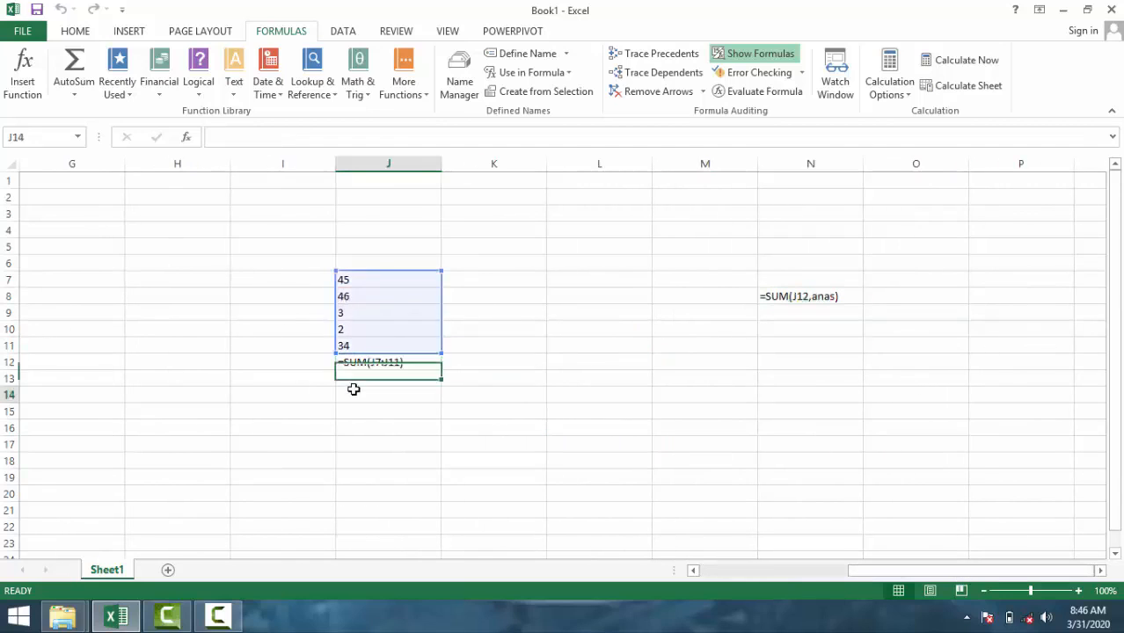
pyautogui.click(620, 340)
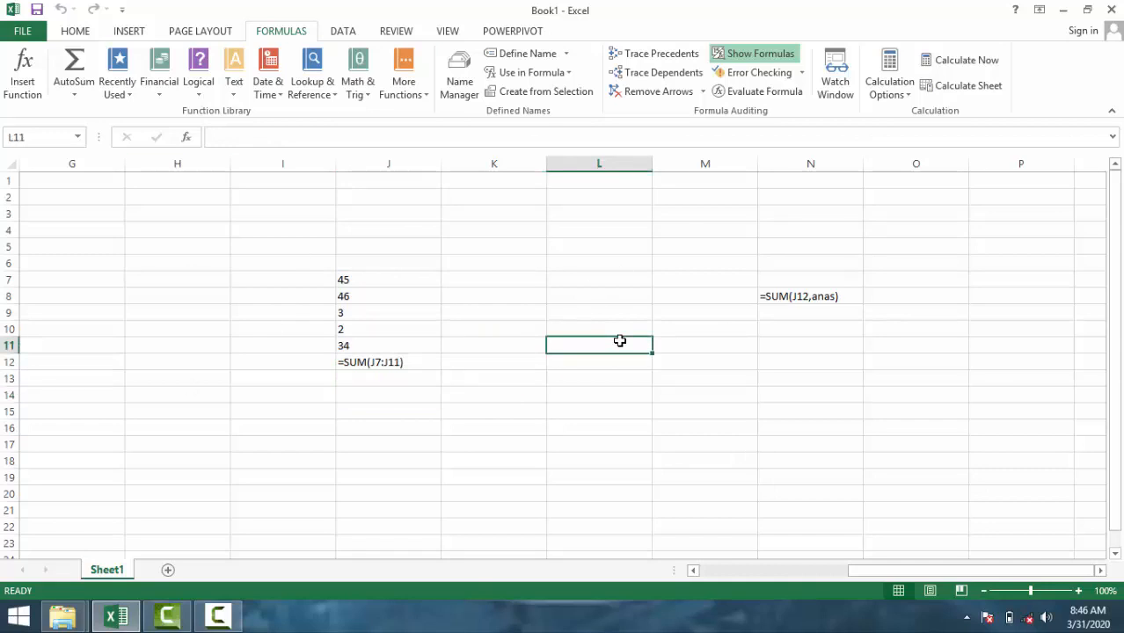
pyautogui.click(758, 56)
pyautogui.click(658, 312)
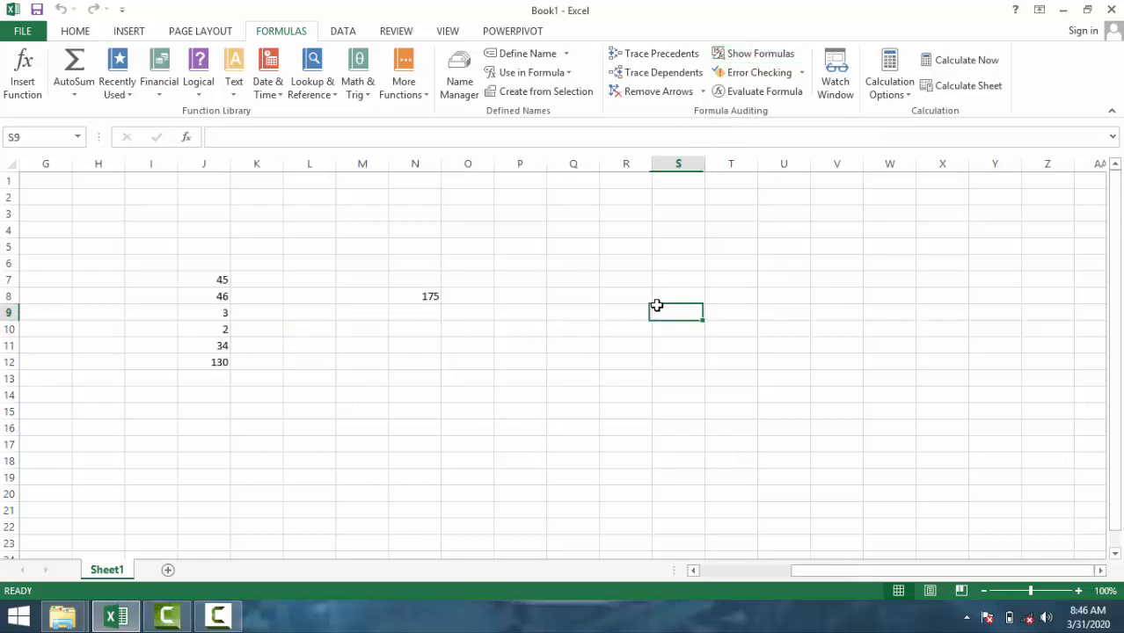
# Step: Run an error check on the worksheet, starting from the SUM formula in cell N8
pyautogui.click(418, 296)
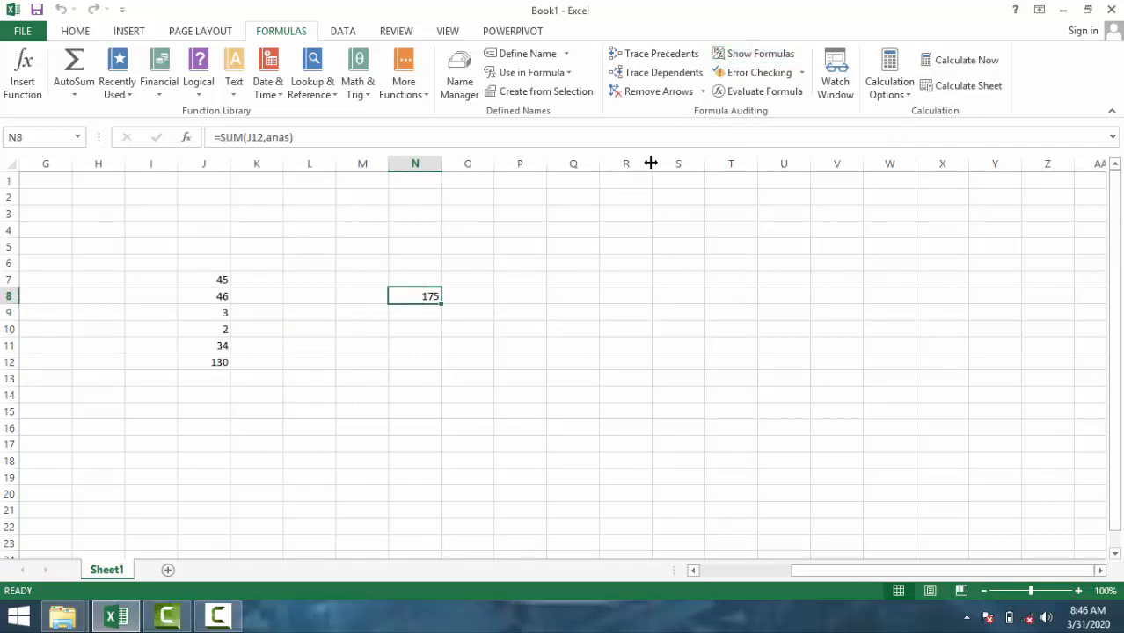
pyautogui.click(760, 72)
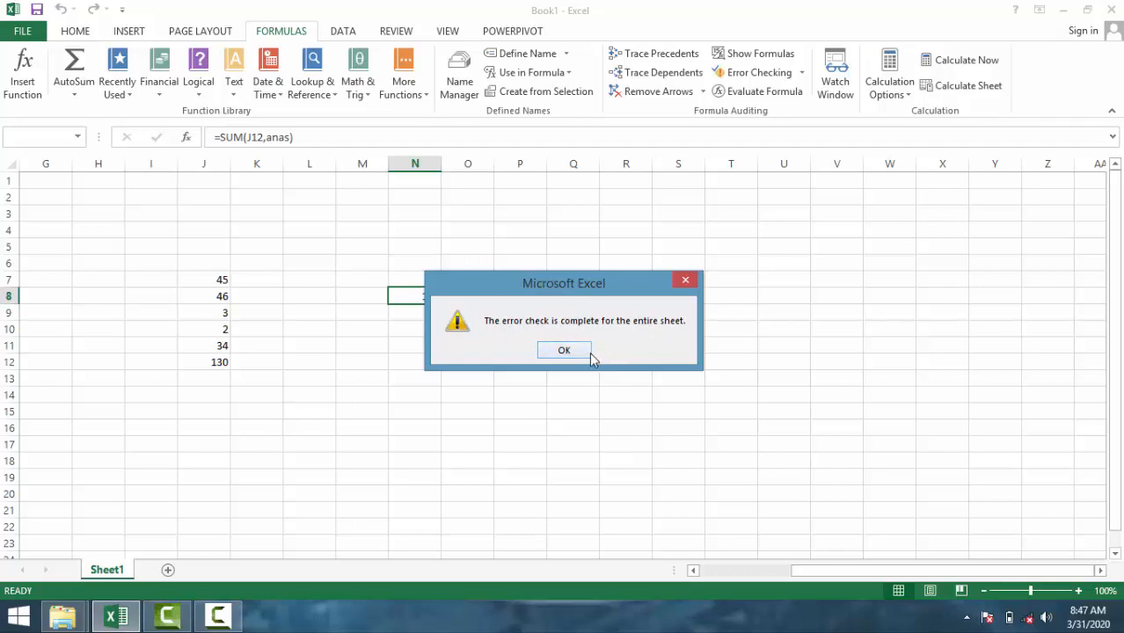
pyautogui.click(557, 353)
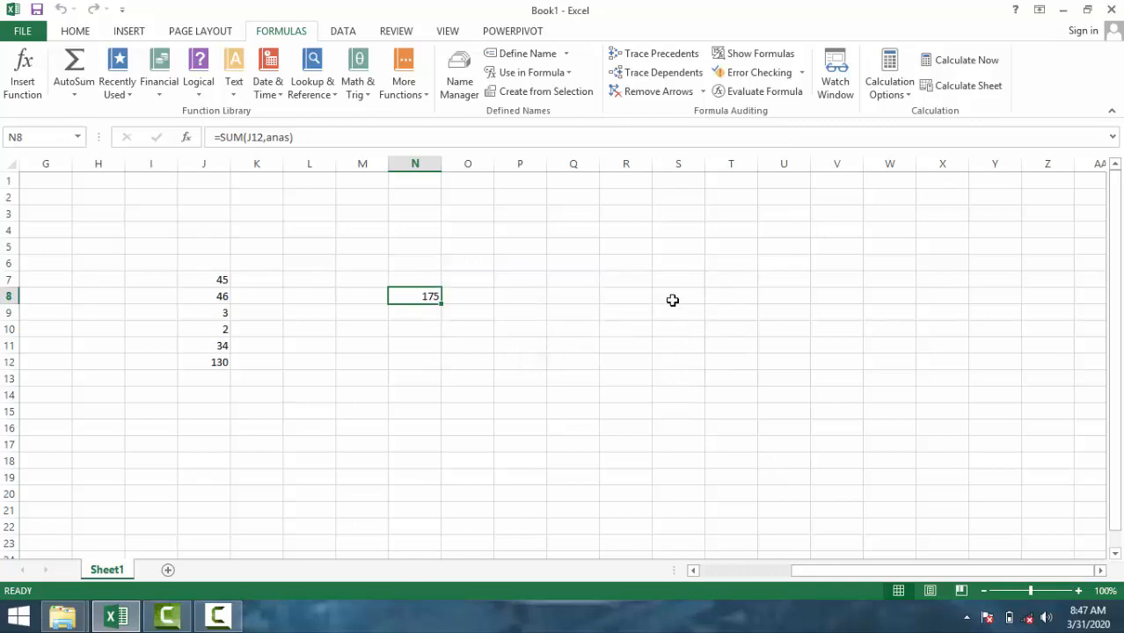
# Step: Evaluate the SUM formula in cell N8 step by step with Evaluate Formula, and close the evaluation
pyautogui.click(767, 92)
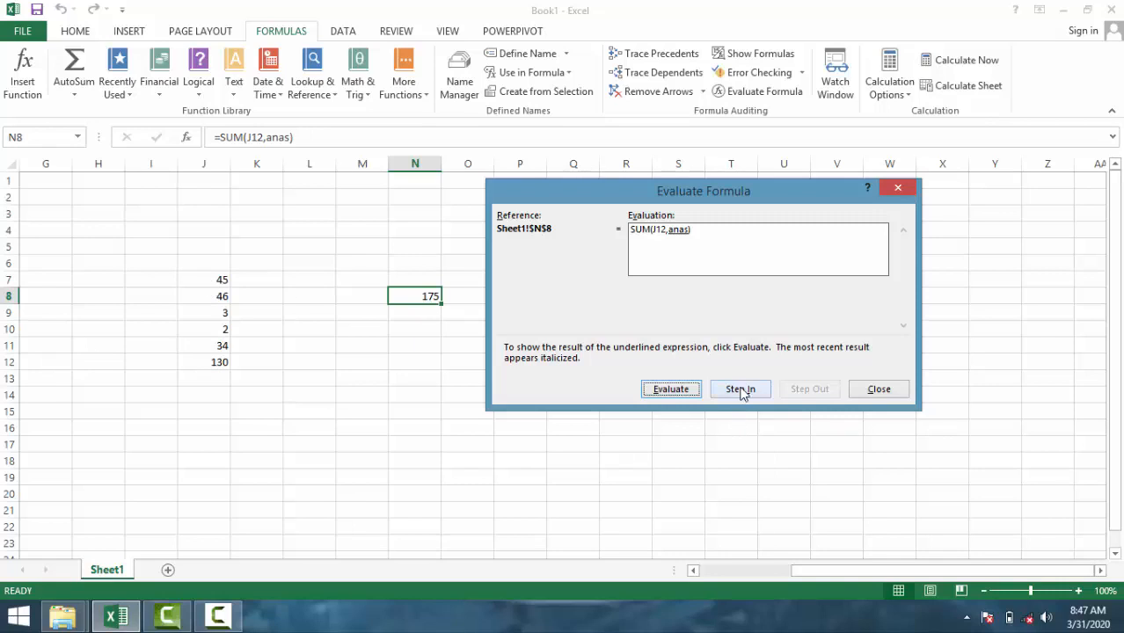
pyautogui.click(682, 392)
pyautogui.click(880, 390)
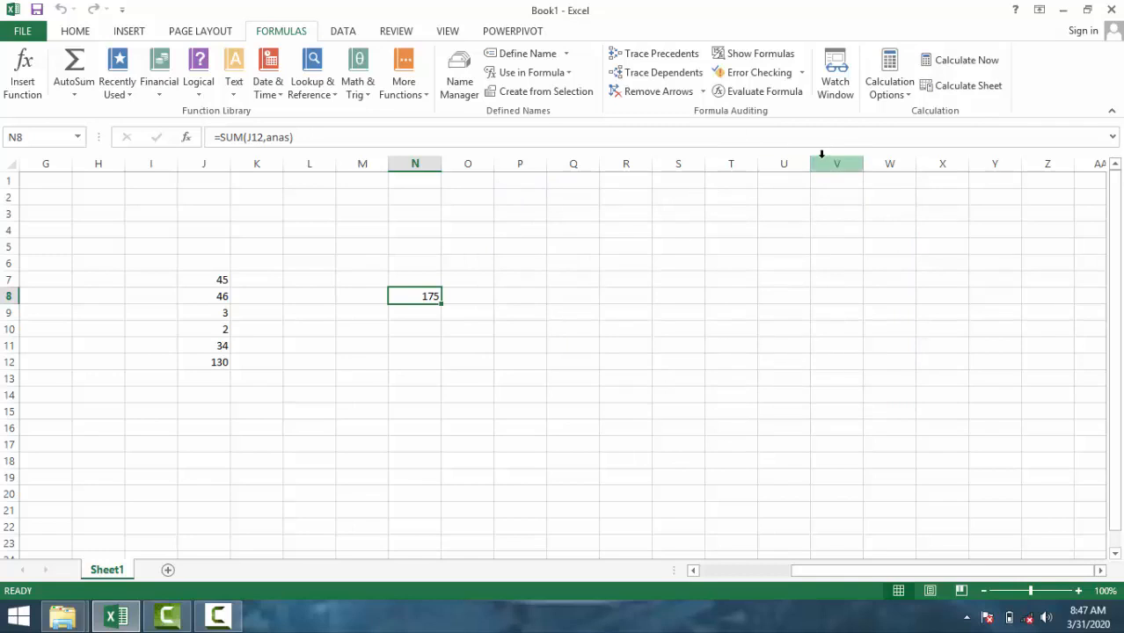
# Step: Show the Watch Window and inspect its existing entry for cell M14 on Sheet1
pyautogui.click(840, 92)
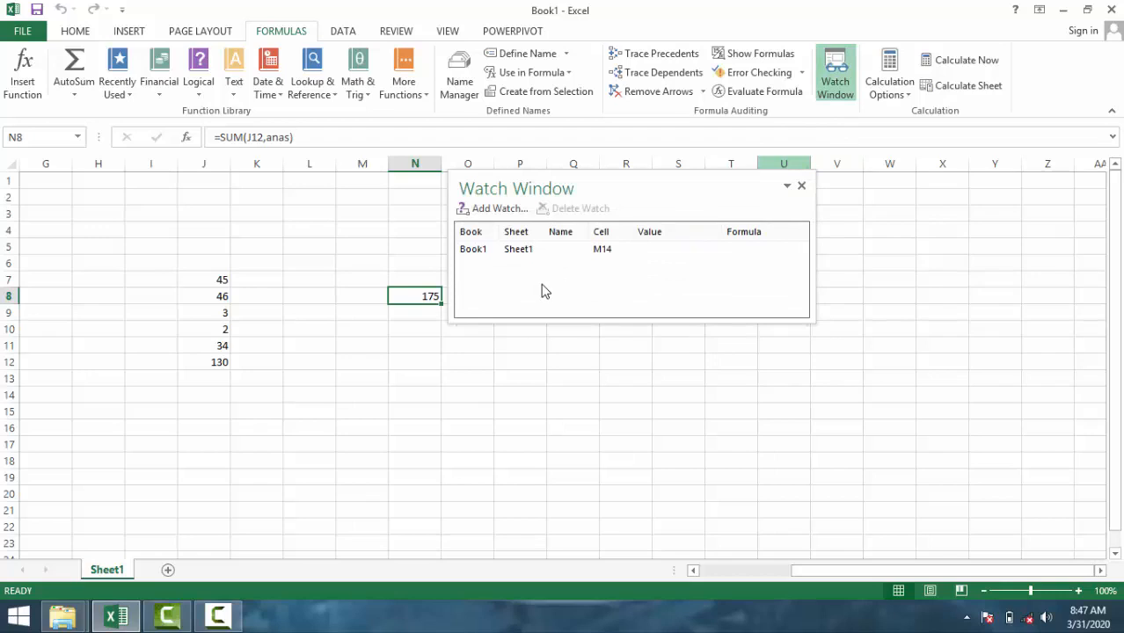
pyautogui.click(482, 250)
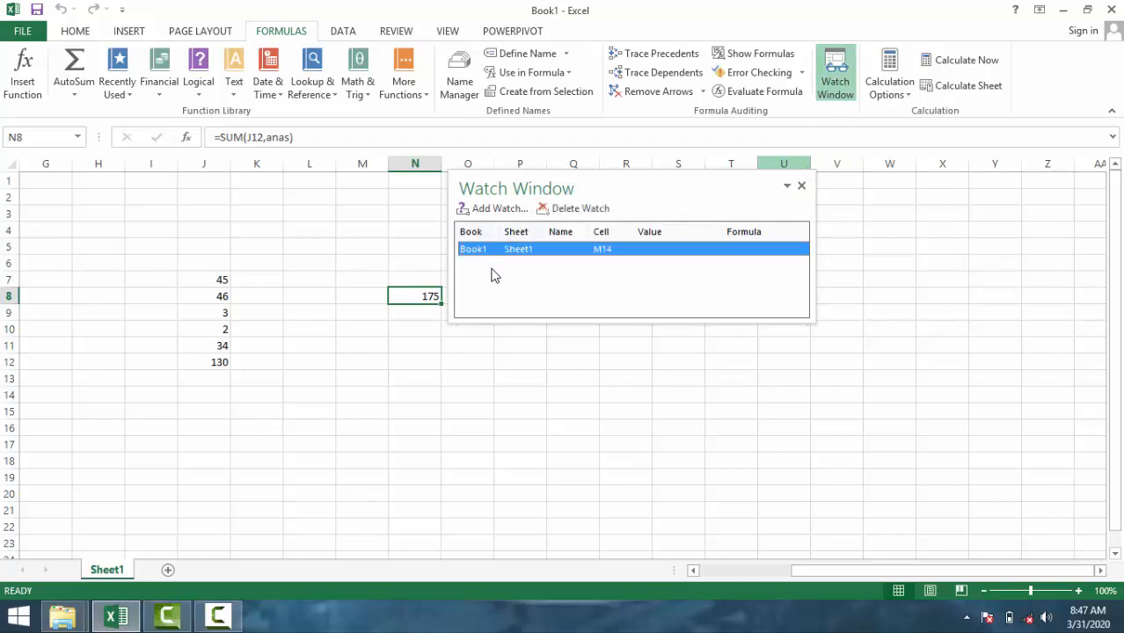
pyautogui.click(491, 273)
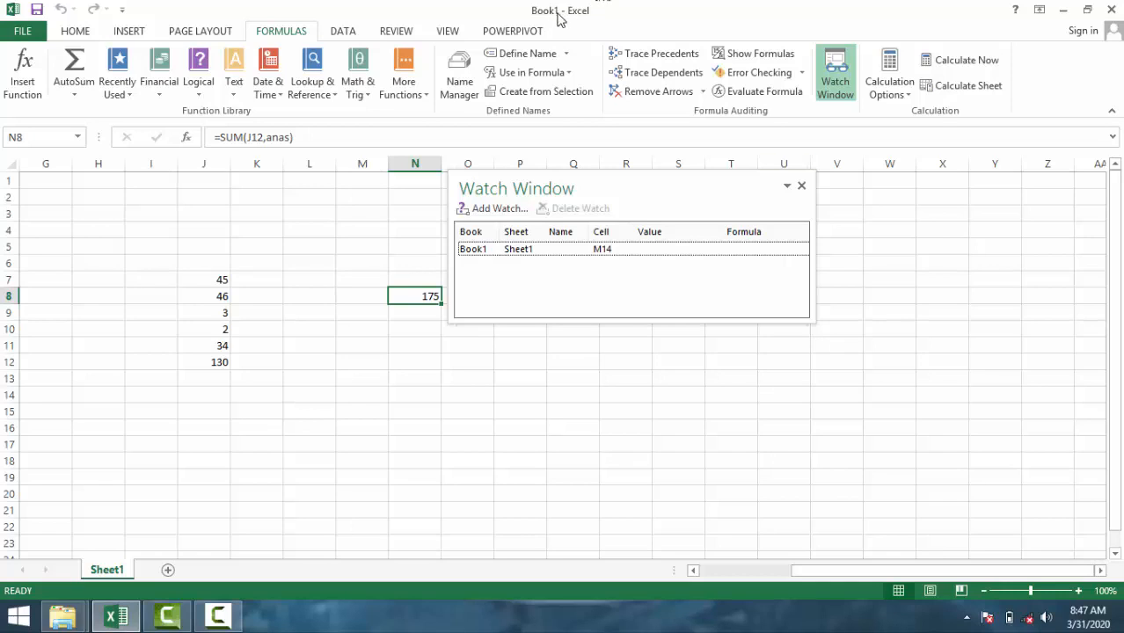
pyautogui.click(527, 250)
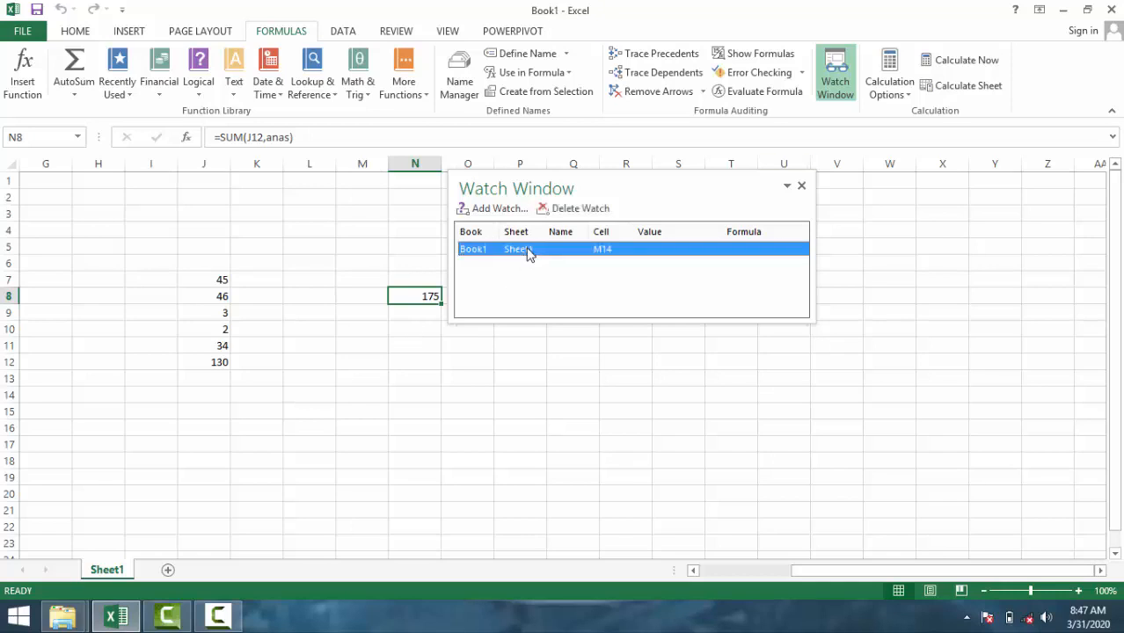
# Step: Add a new worksheet to the workbook, return to Sheet1, and close the Watch Window
pyautogui.click(167, 570)
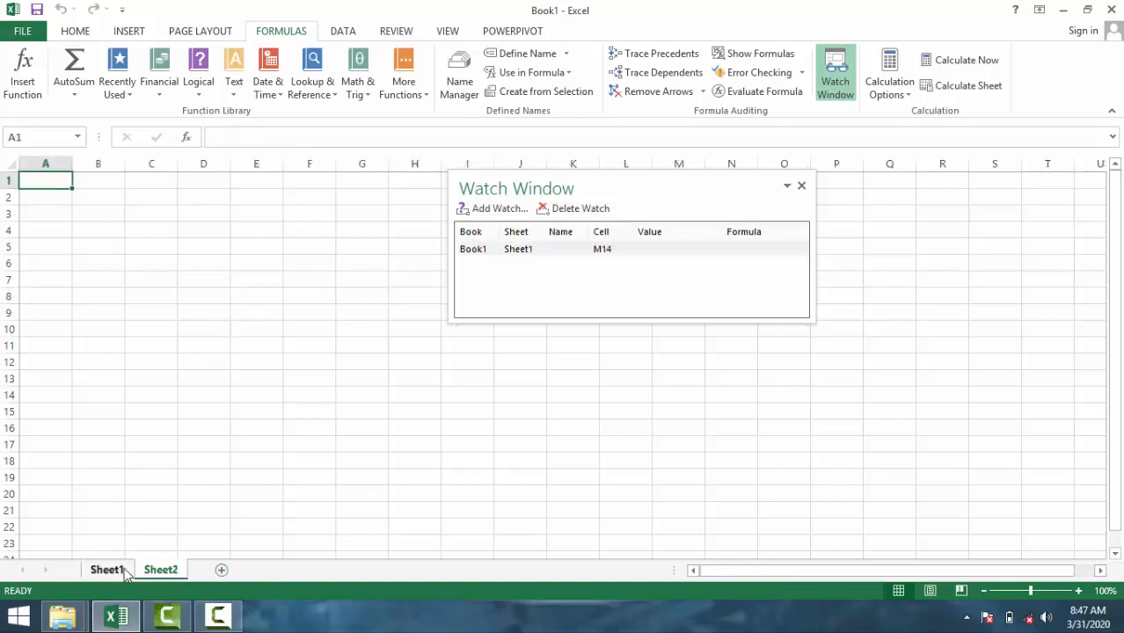
pyautogui.click(106, 570)
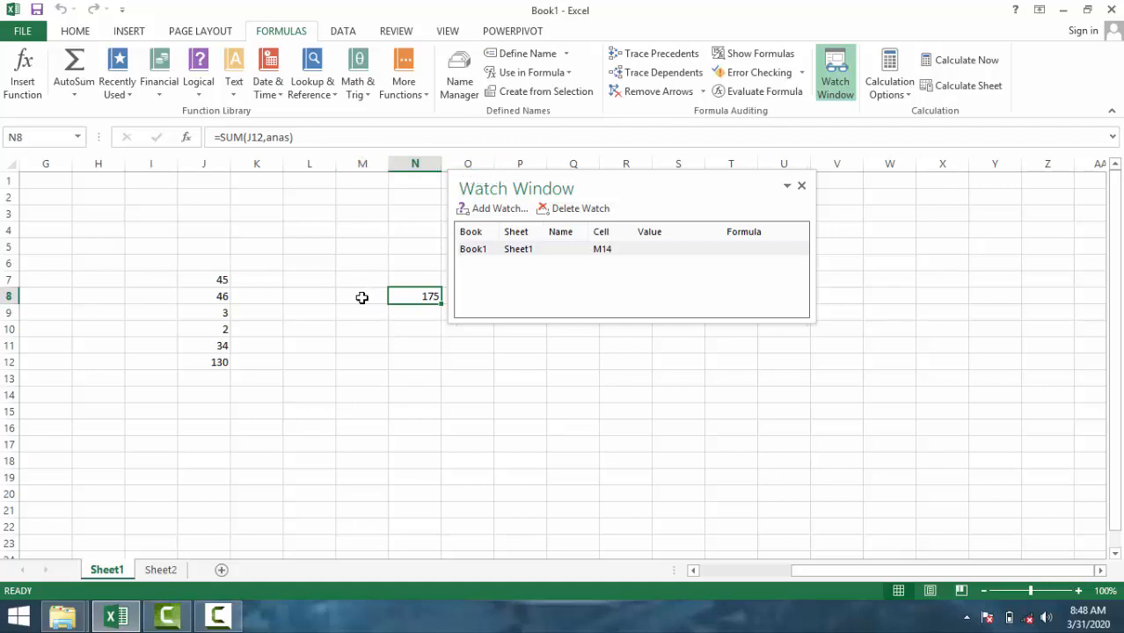
pyautogui.click(359, 363)
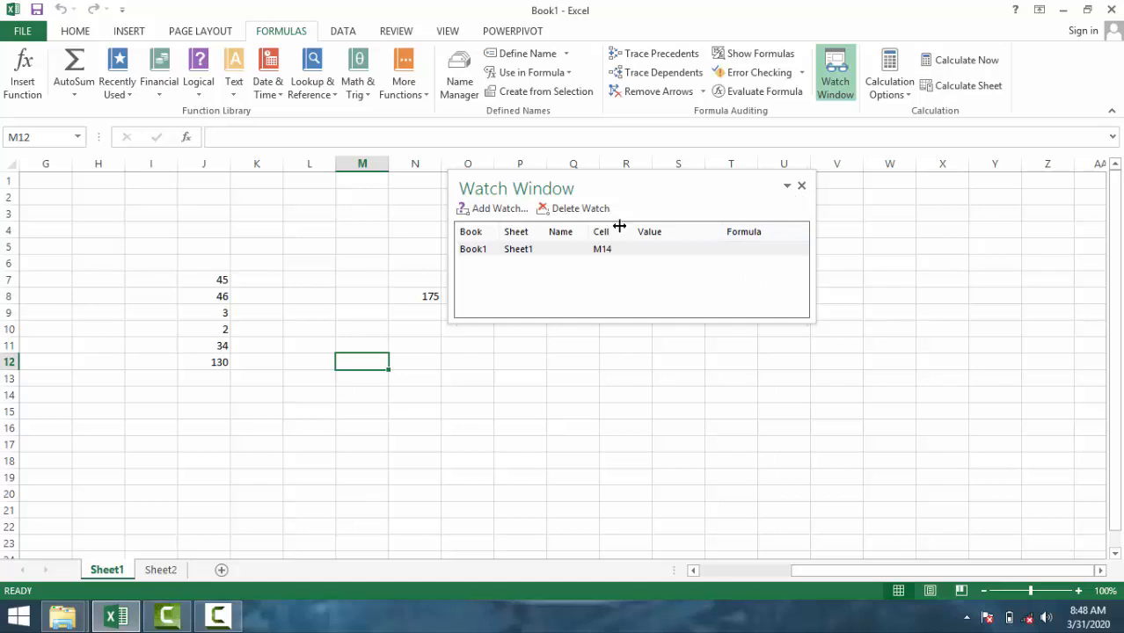
pyautogui.click(801, 187)
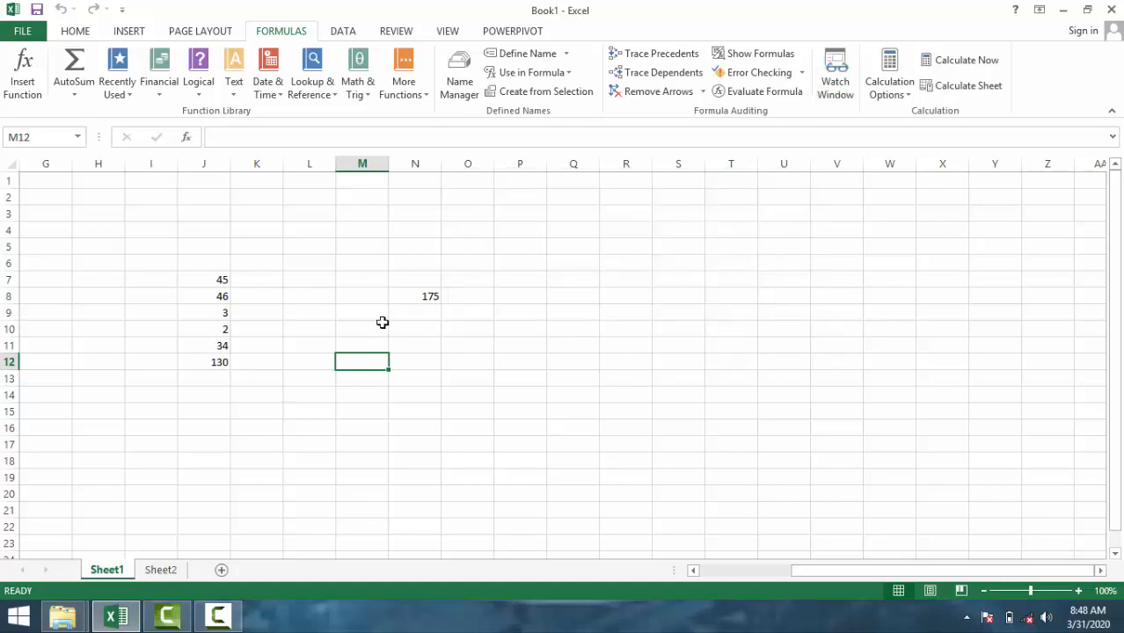
# Step: Inspect the SUM formula in cell J12, add that cell to the Watch Window, and close the window
pyautogui.click(420, 295)
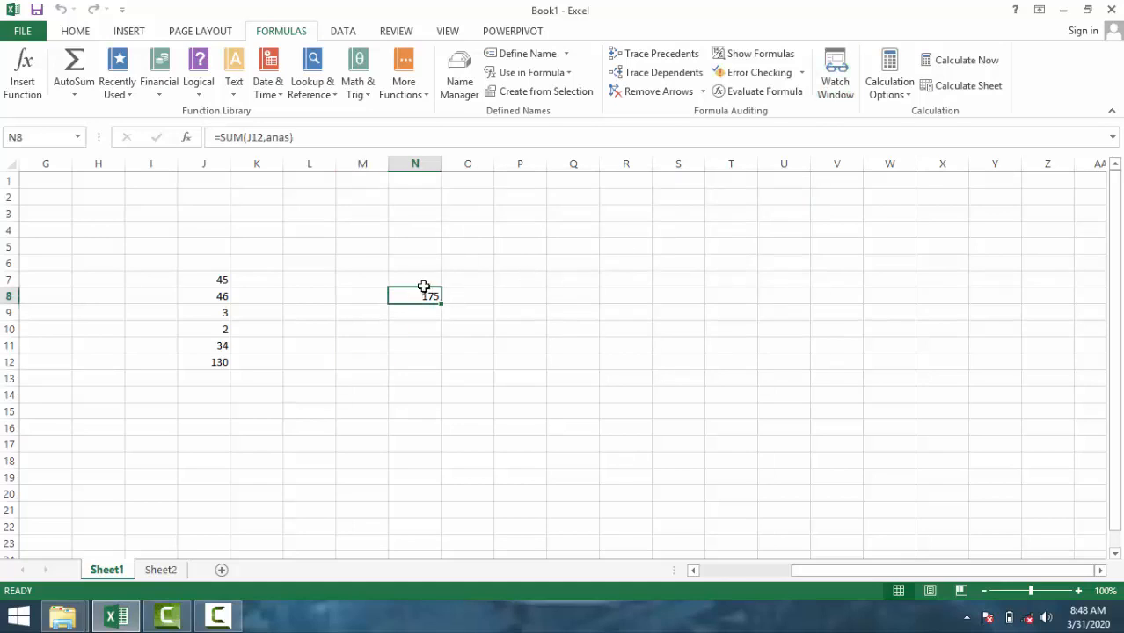
pyautogui.click(832, 80)
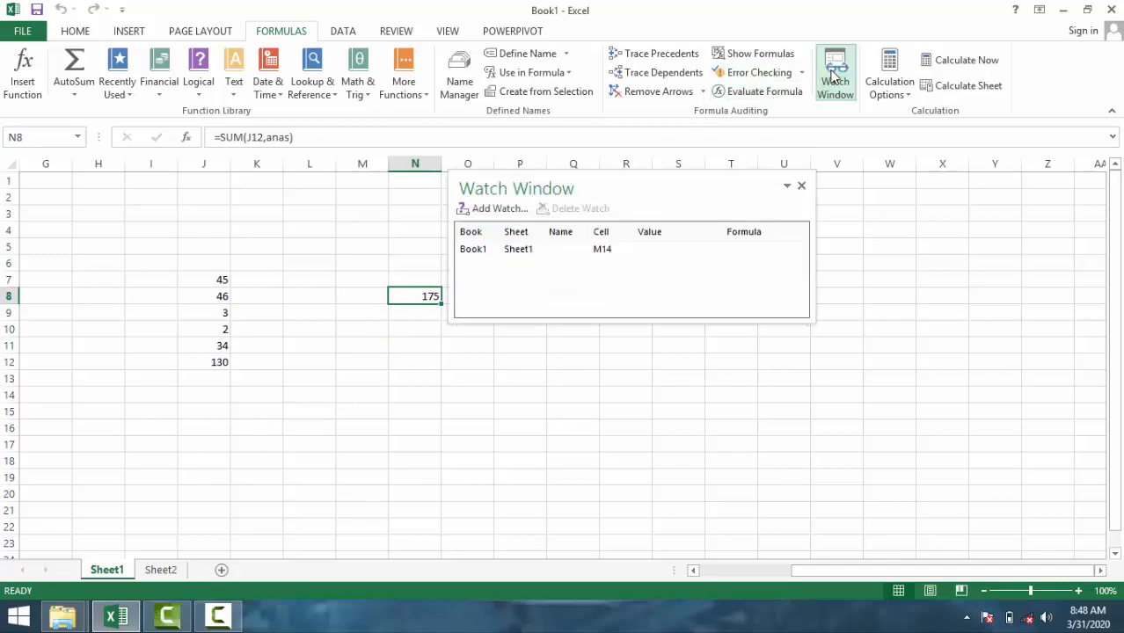
pyautogui.click(497, 380)
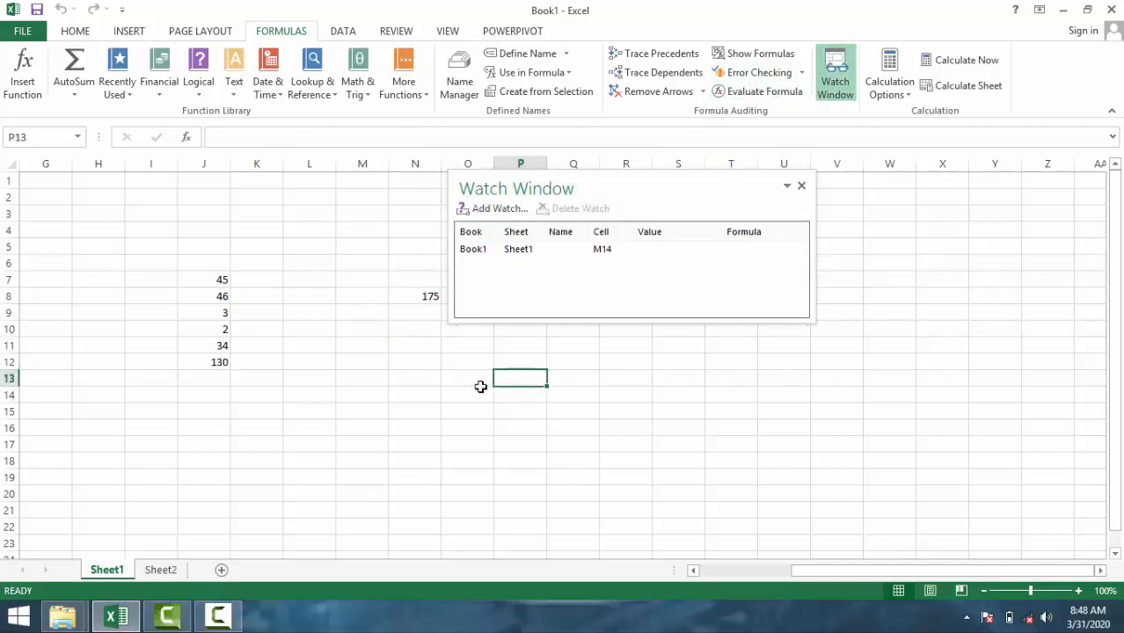
pyautogui.click(218, 361)
pyautogui.doubleClick(217, 359)
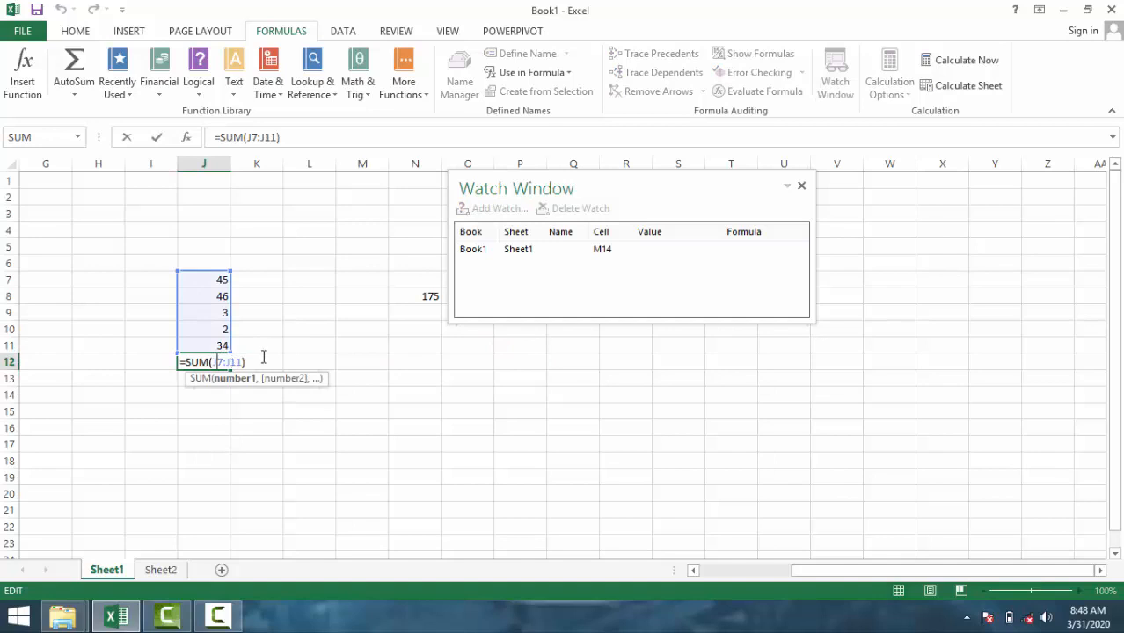
pyautogui.press('Return')
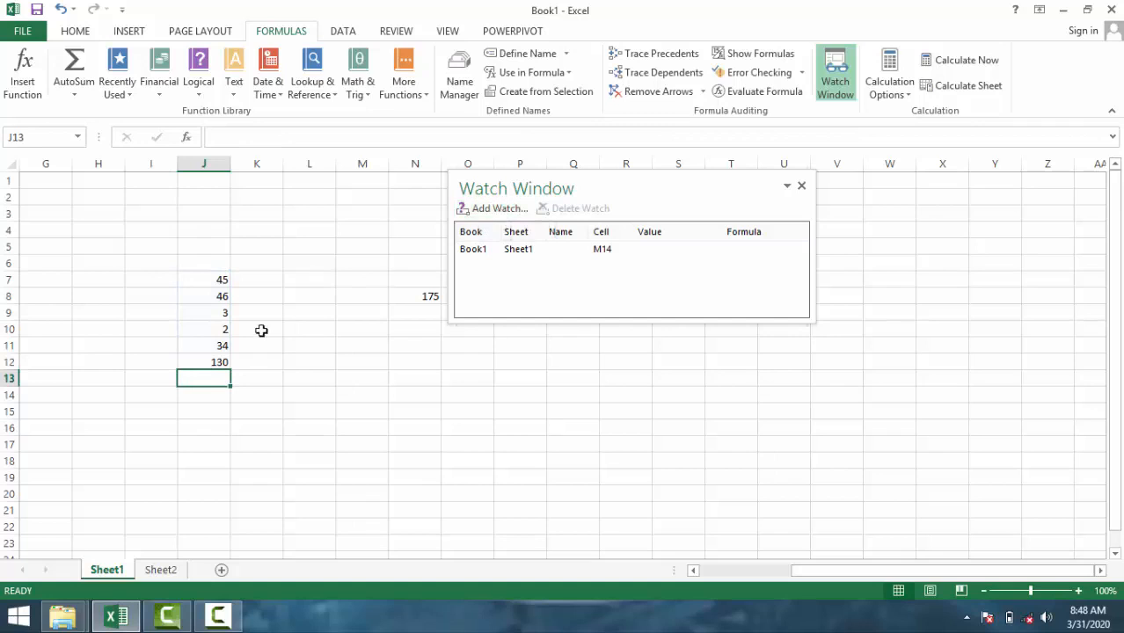
pyautogui.click(211, 359)
pyautogui.click(489, 209)
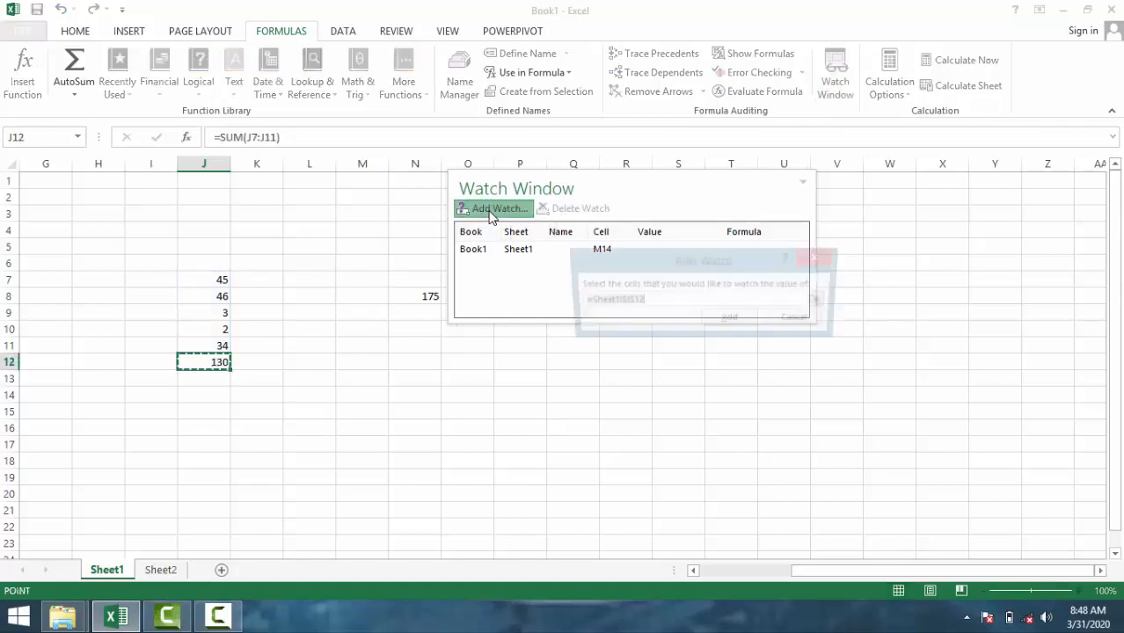
pyautogui.click(723, 322)
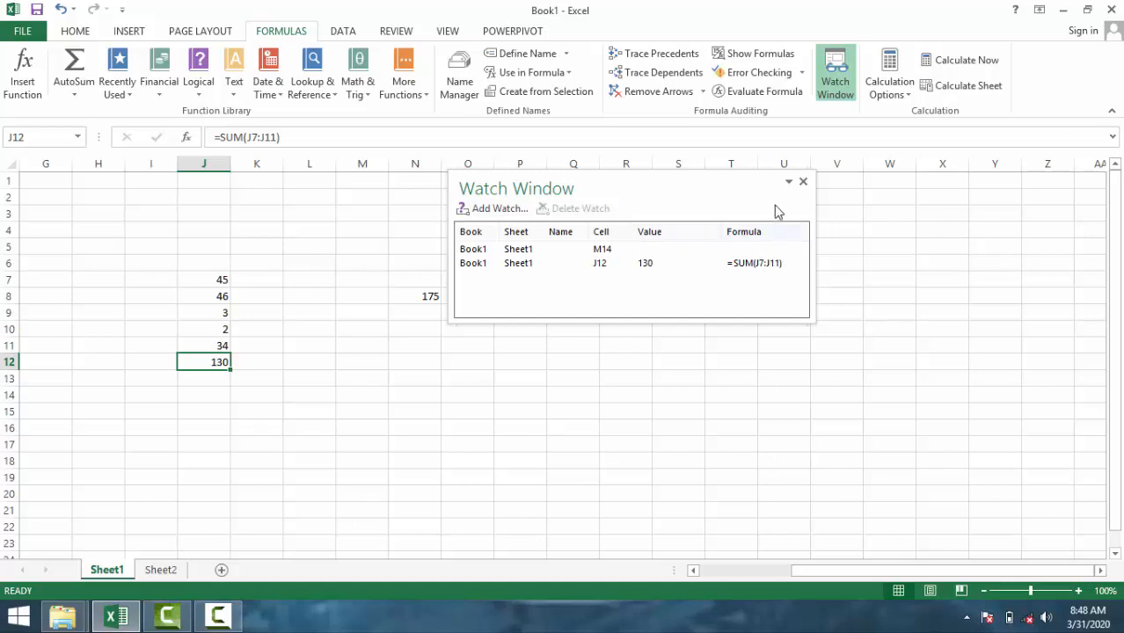
pyautogui.click(803, 181)
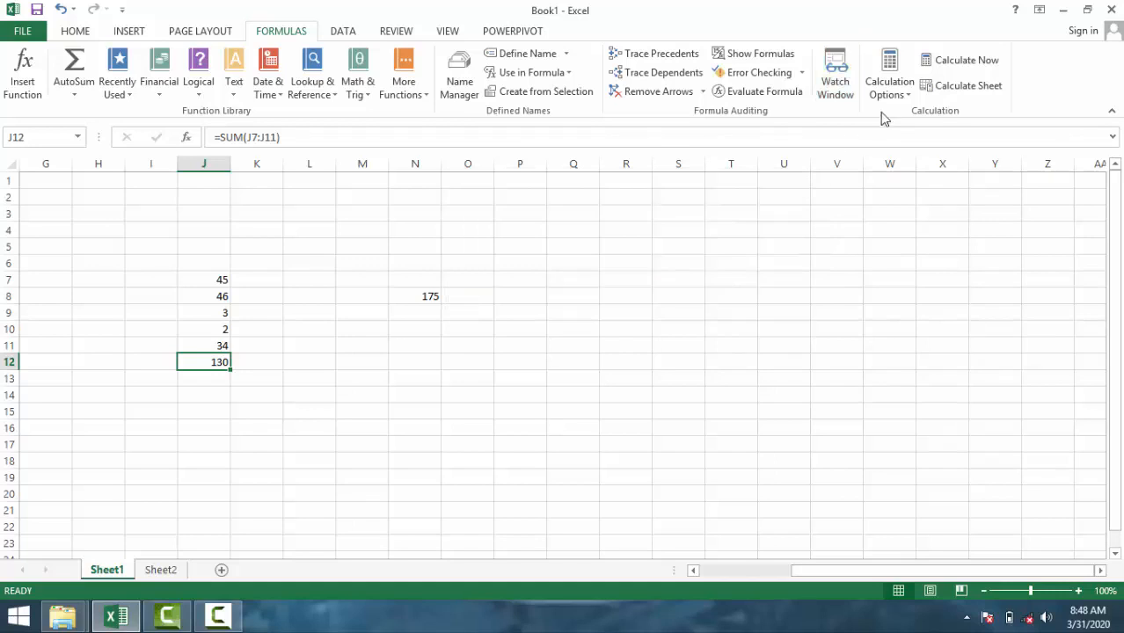
# Step: Review the calculation mode options, and recalculate the workbook and the active sheet
pyautogui.click(902, 95)
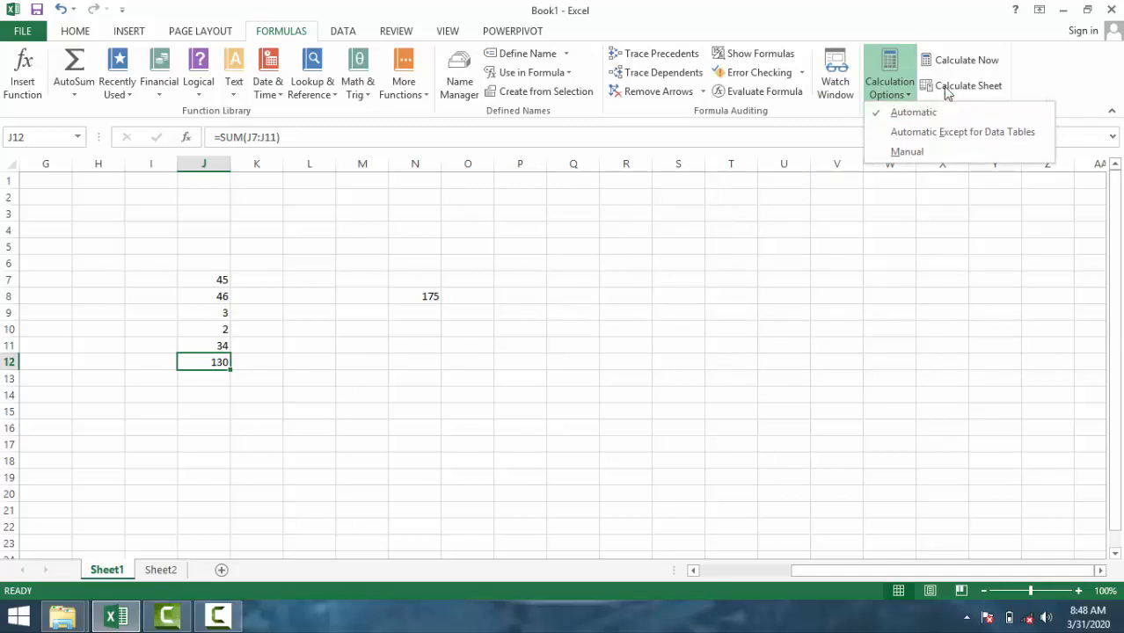
pyautogui.click(971, 63)
pyautogui.click(974, 62)
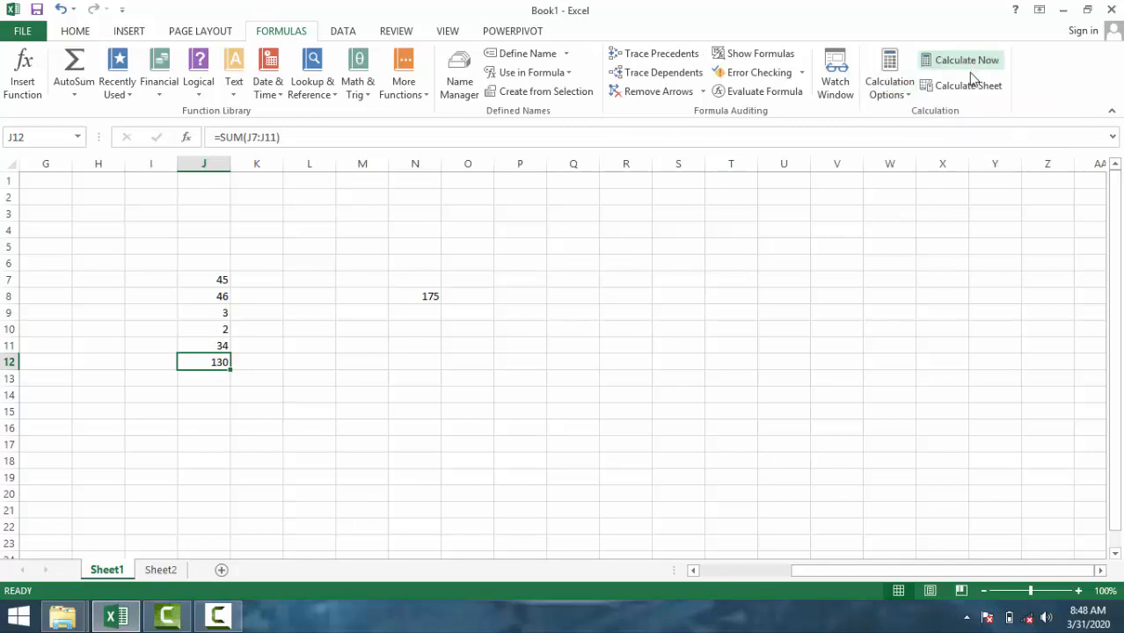
pyautogui.click(972, 88)
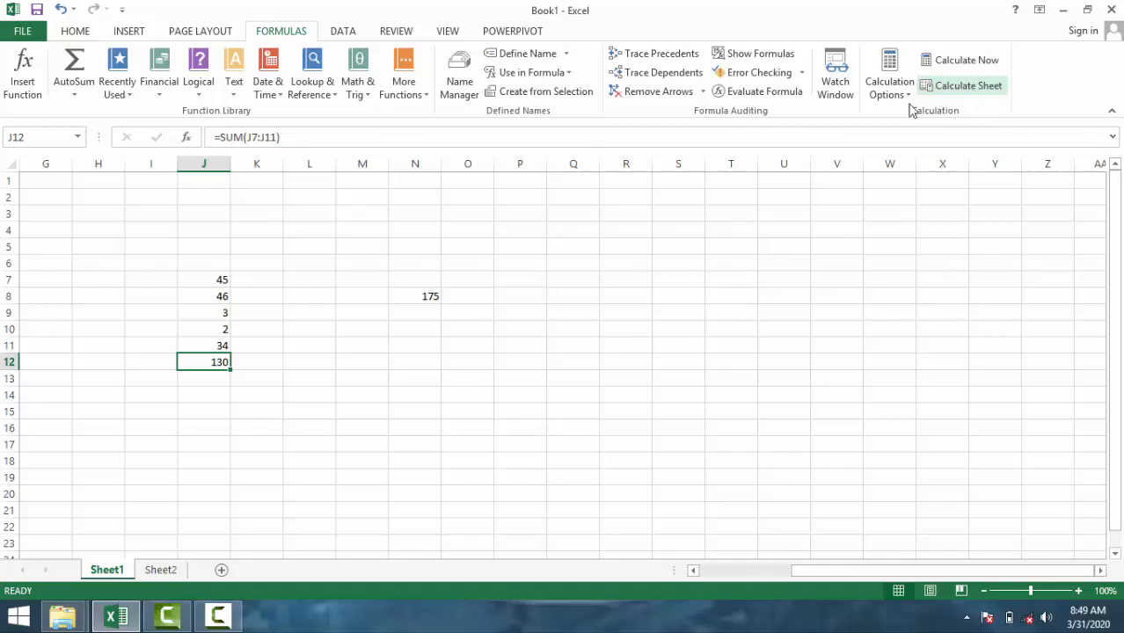
pyautogui.click(741, 246)
pyautogui.click(623, 318)
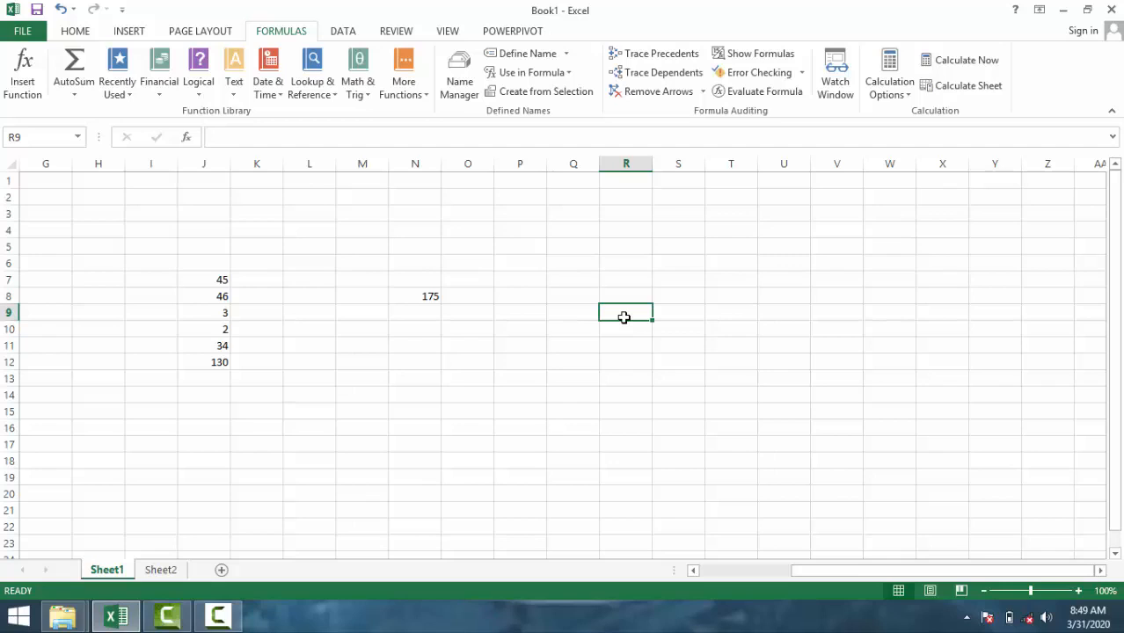
pyautogui.click(593, 266)
pyautogui.click(570, 303)
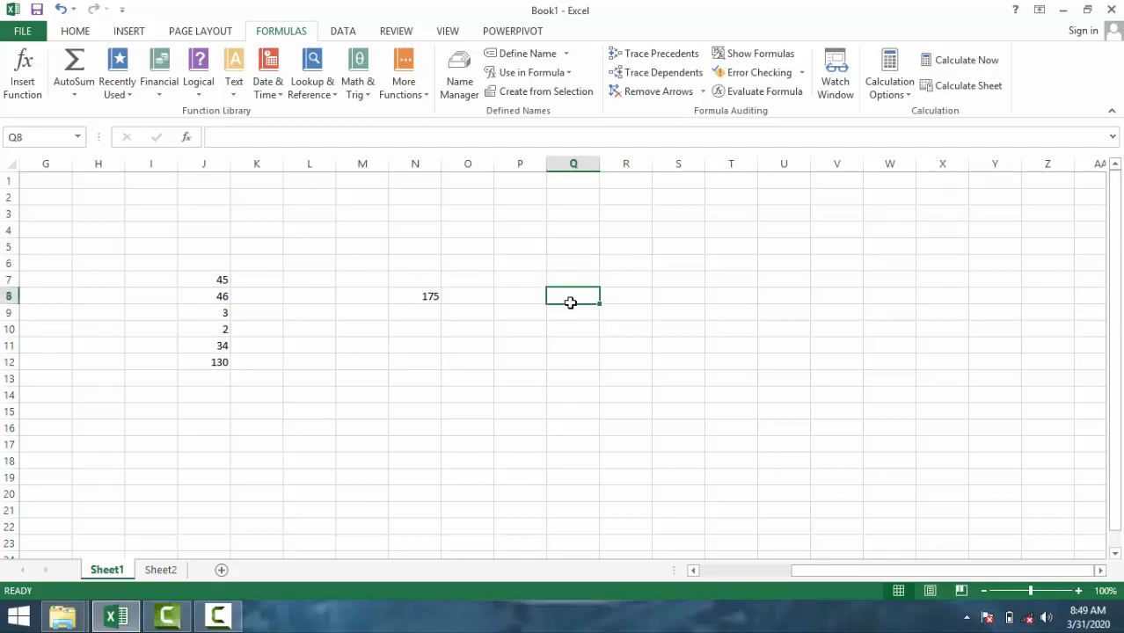